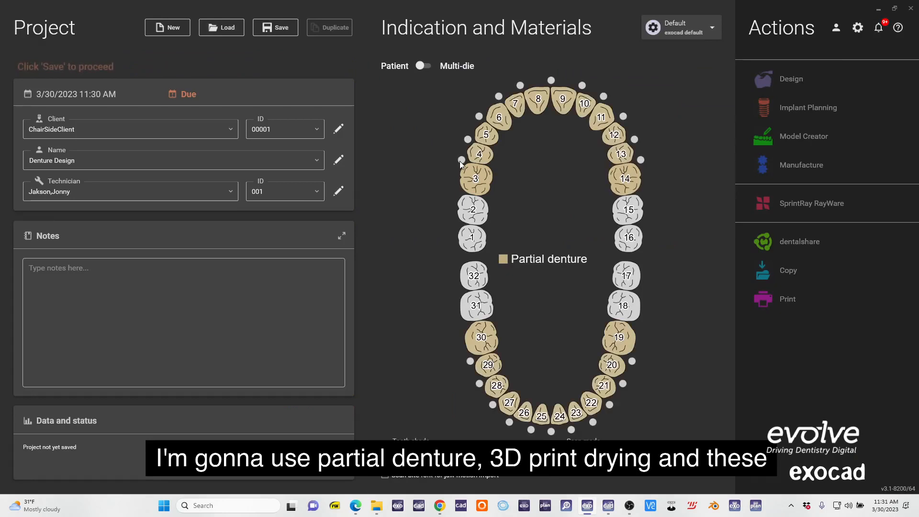
# Enable the connectors between all partial denture teeth in both arches and confirm tooth 30's partial denture settings with 3D Print material.
pyautogui.click(467, 139)
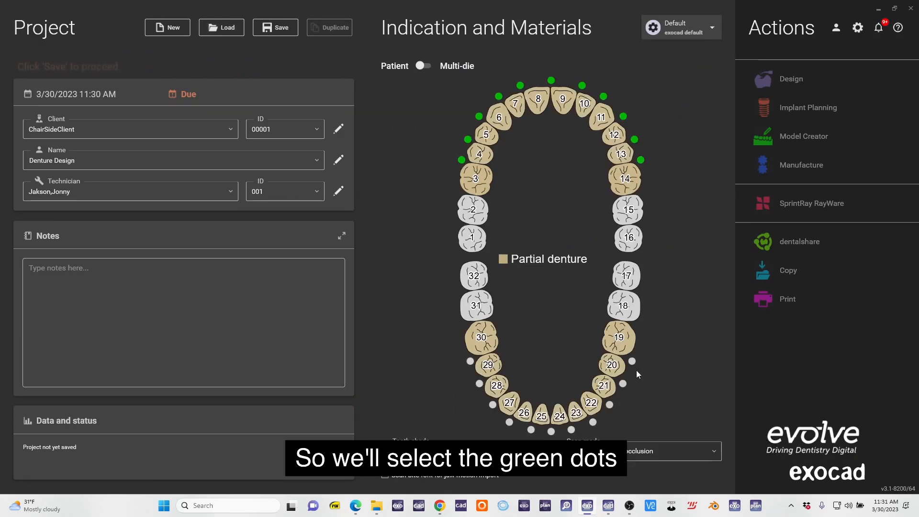
pyautogui.click(593, 422)
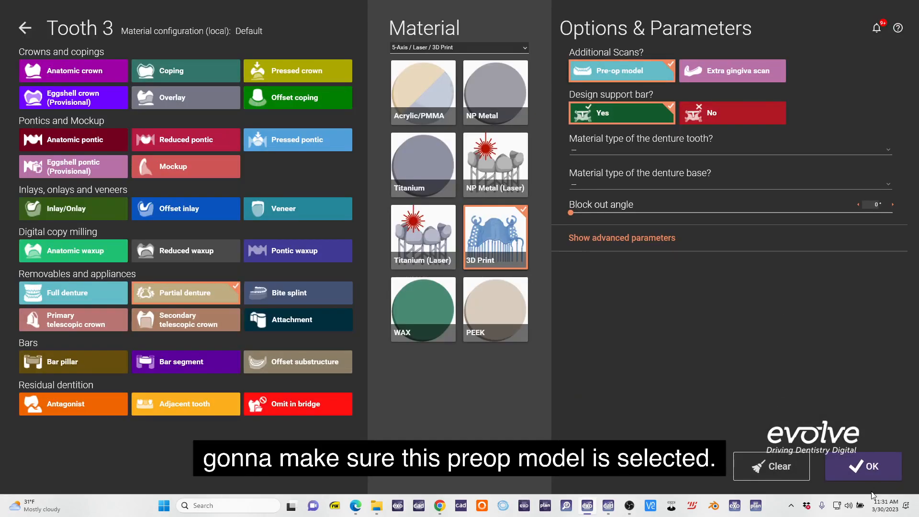
pyautogui.click(864, 466)
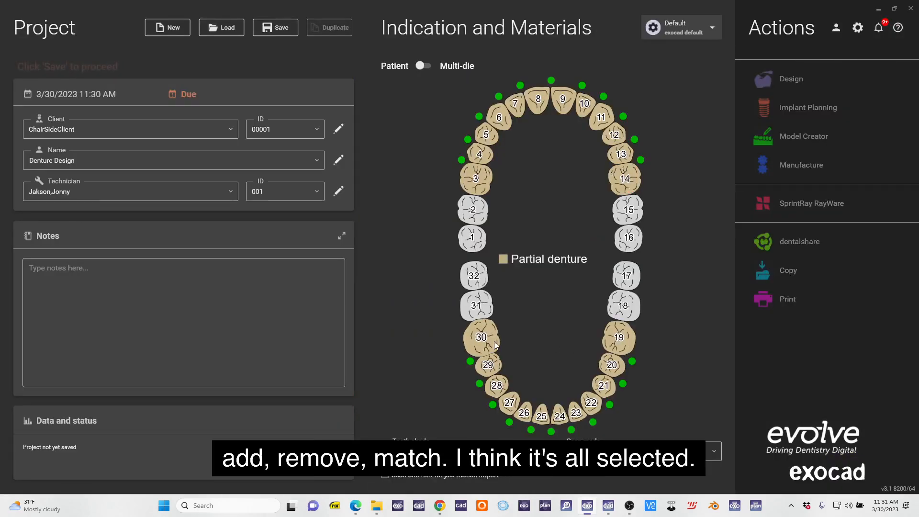
pyautogui.click(481, 338)
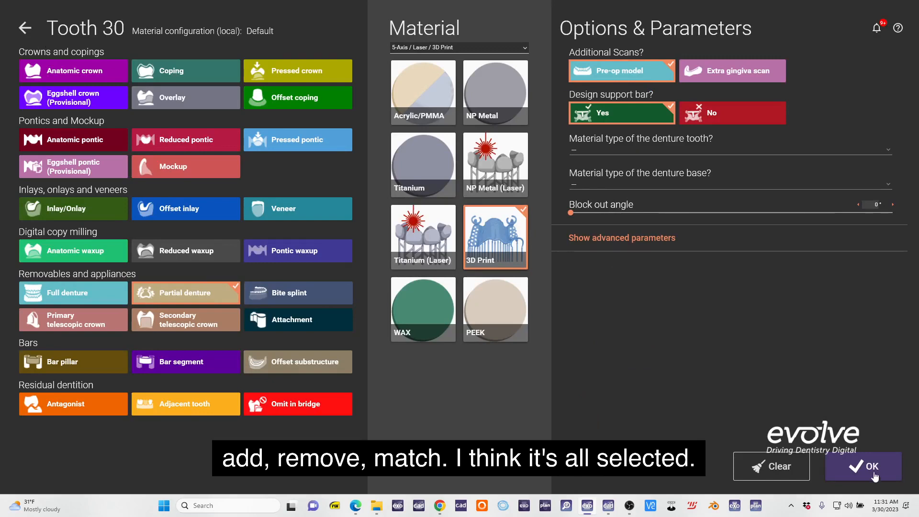
pyautogui.click(874, 476)
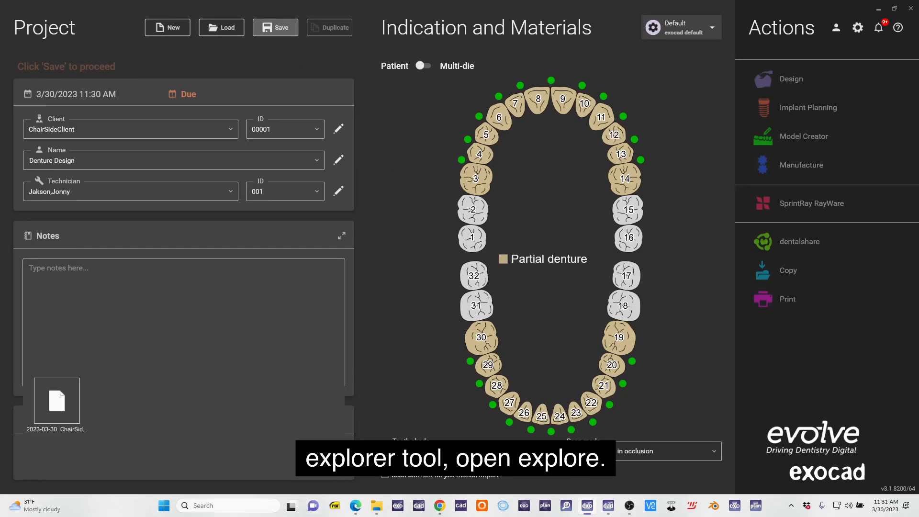
# Open the project's folder in File Explorer and copy the zipped iTero export from Downloads into it.
pyautogui.click(287, 460)
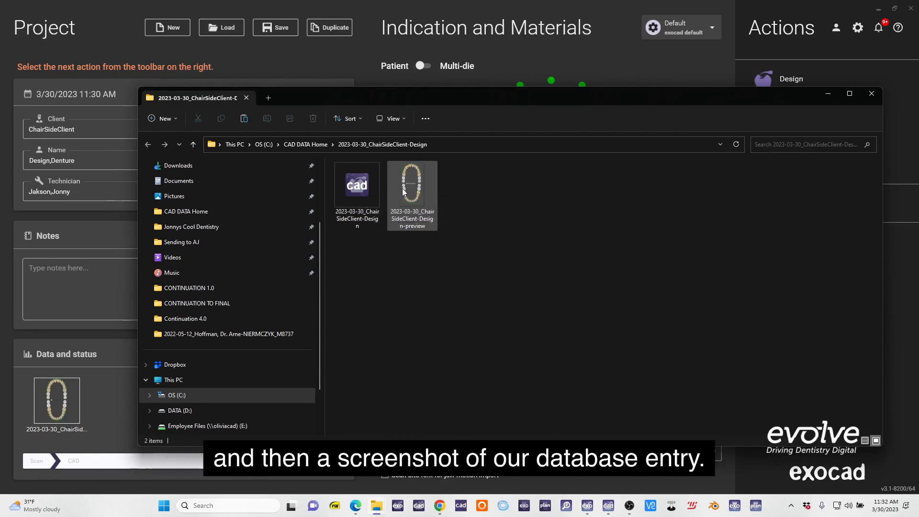
pyautogui.moveTo(373, 510)
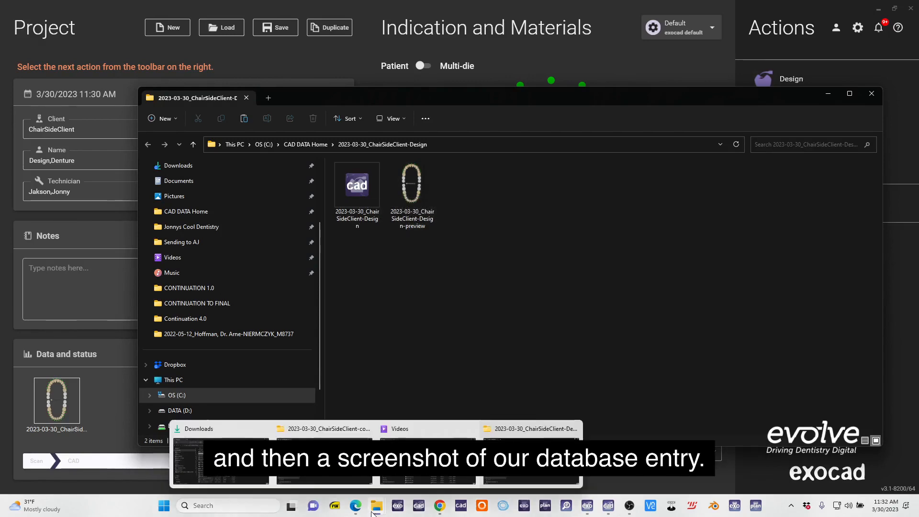
pyautogui.click(240, 436)
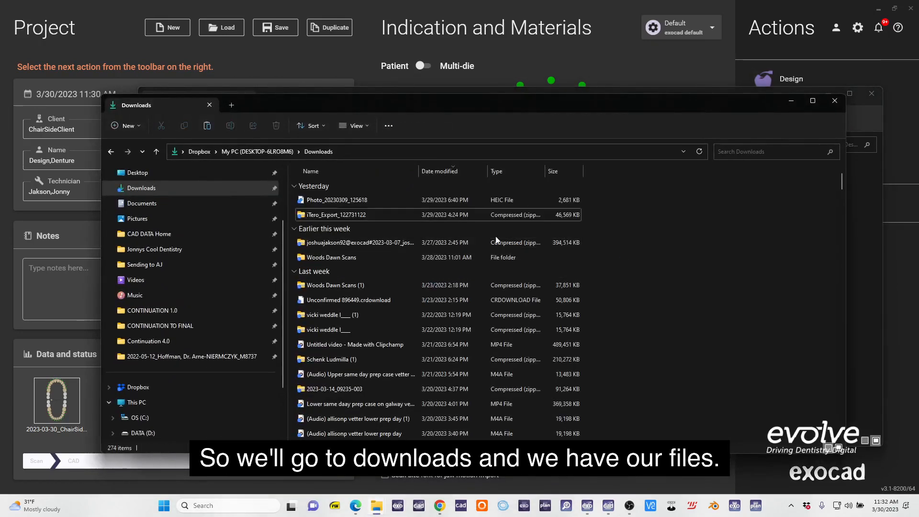
pyautogui.rightClick(323, 216)
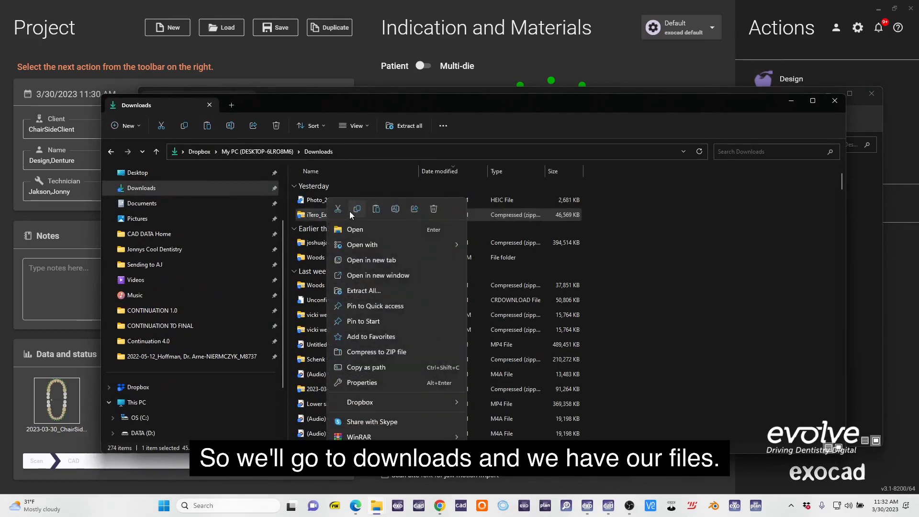
pyautogui.click(357, 210)
pyautogui.click(790, 101)
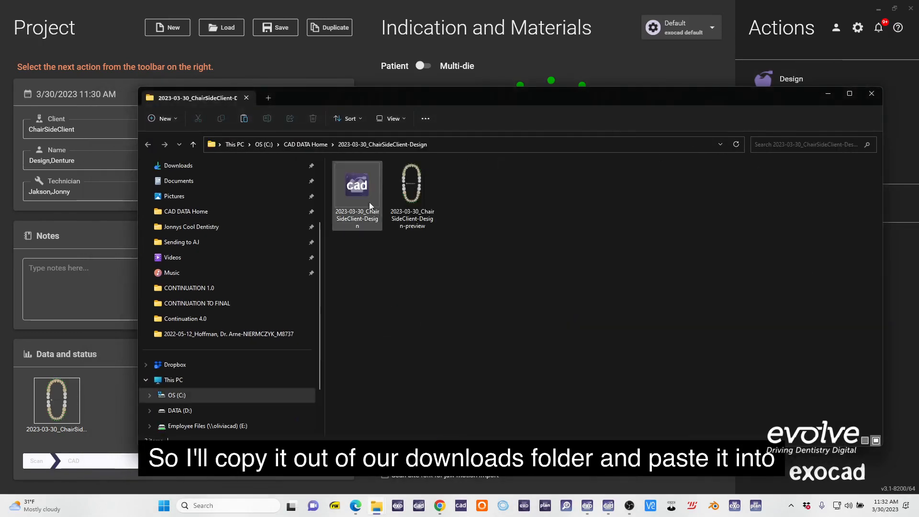
pyautogui.rightClick(527, 231)
pyautogui.click(547, 251)
# Extract the zipped iTero export inside the project folder and put the folder windows away.
pyautogui.moveTo(478, 98); pyautogui.dragTo(322, 59)
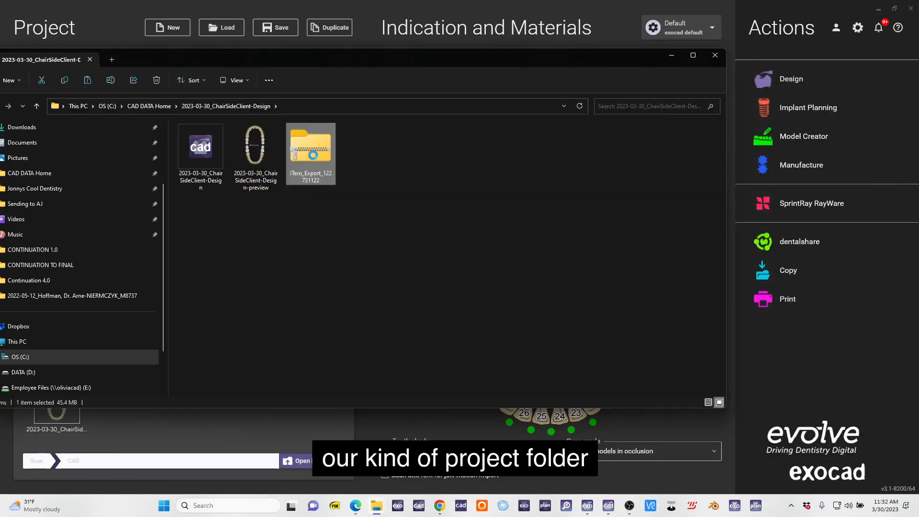
pyautogui.rightClick(316, 156)
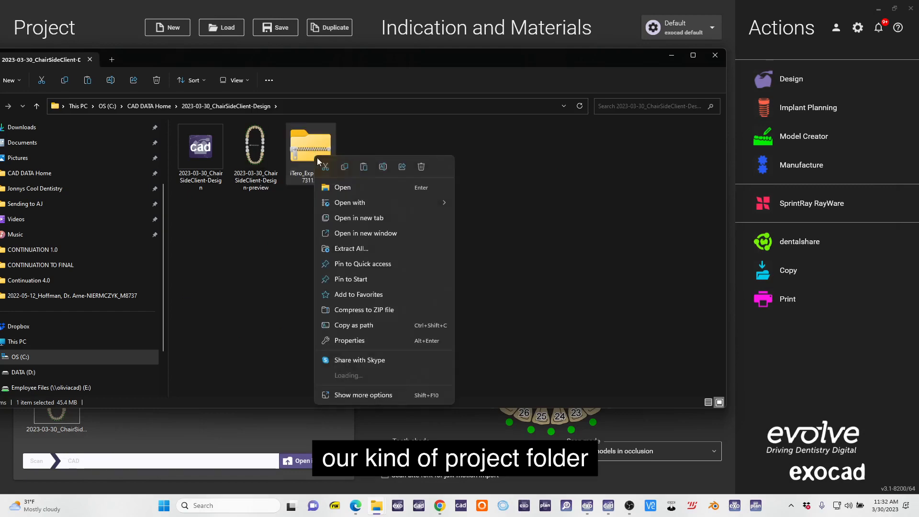
pyautogui.click(374, 249)
pyautogui.click(541, 344)
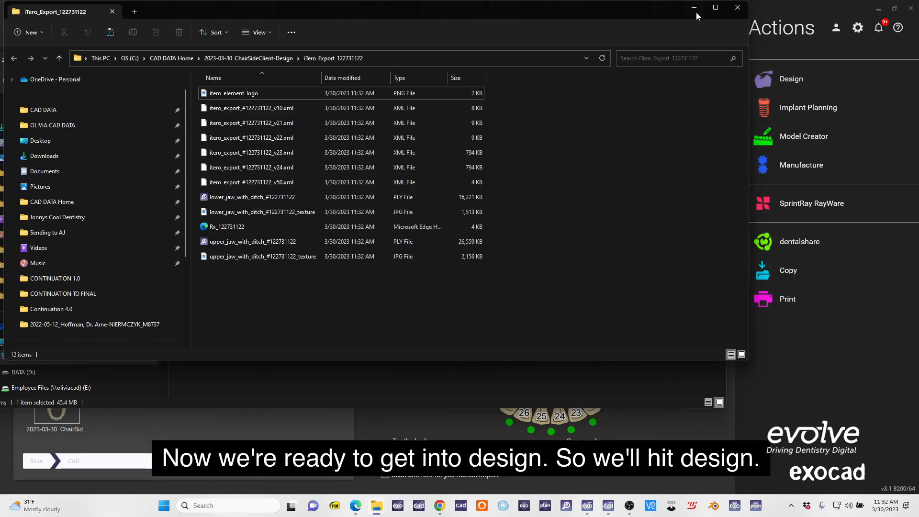
pyautogui.doubleClick(696, 11)
pyautogui.click(854, 7)
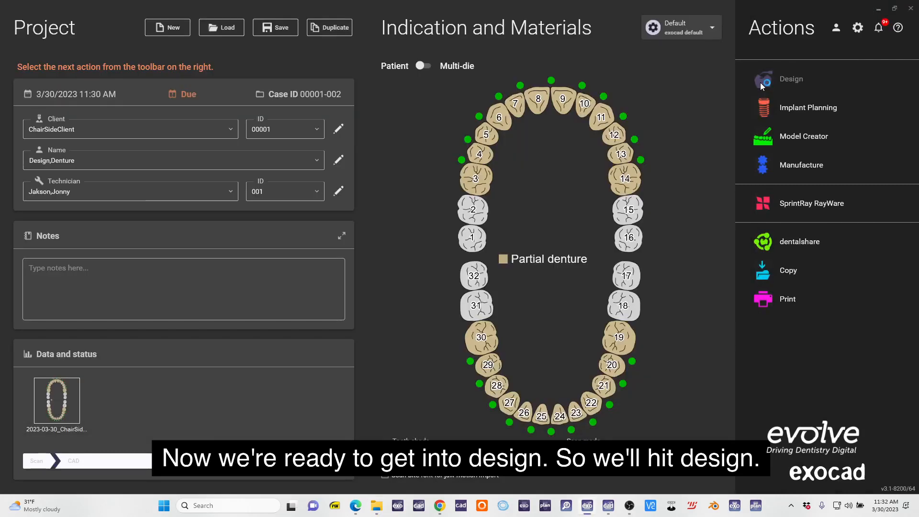
# Start the denture design and load the upper_jaw_with_ditch and lower_jaw_with_ditch PLY files as both jaw and pre-op scans of their arches.
pyautogui.click(760, 82)
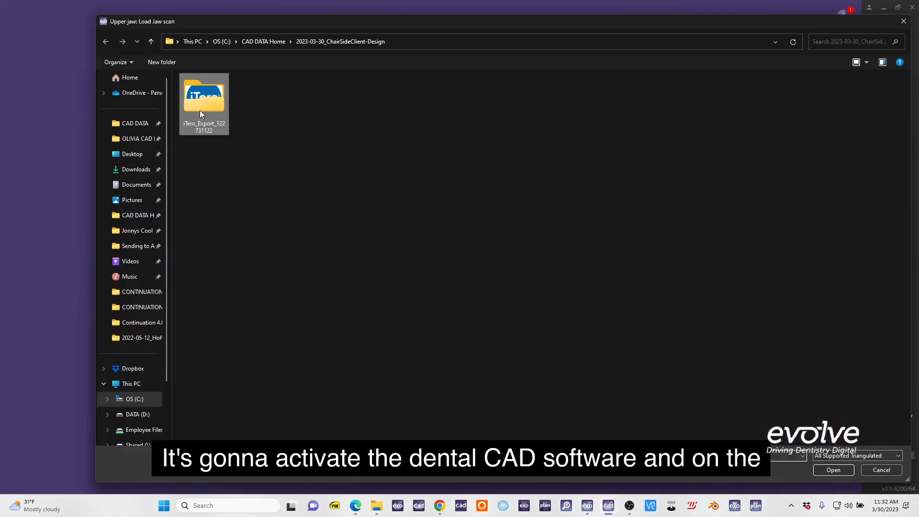
pyautogui.doubleClick(200, 110)
pyautogui.doubleClick(238, 104)
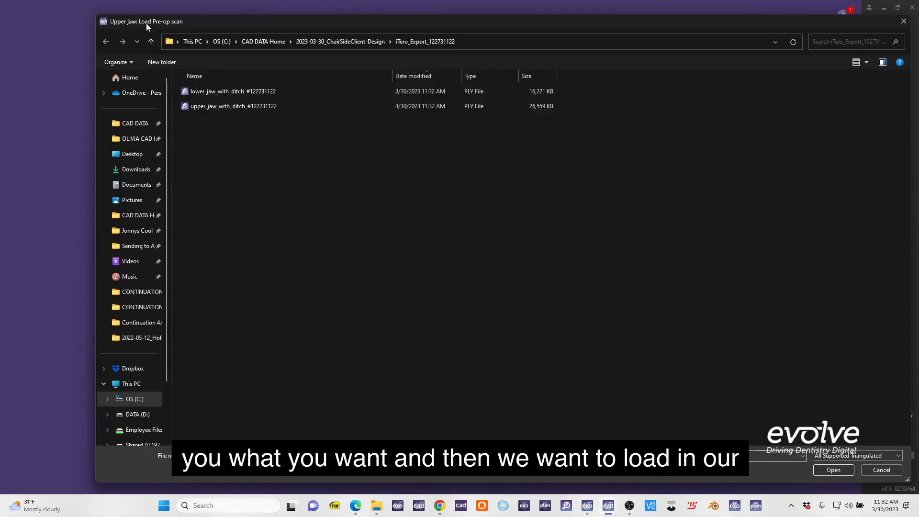
pyautogui.doubleClick(249, 107)
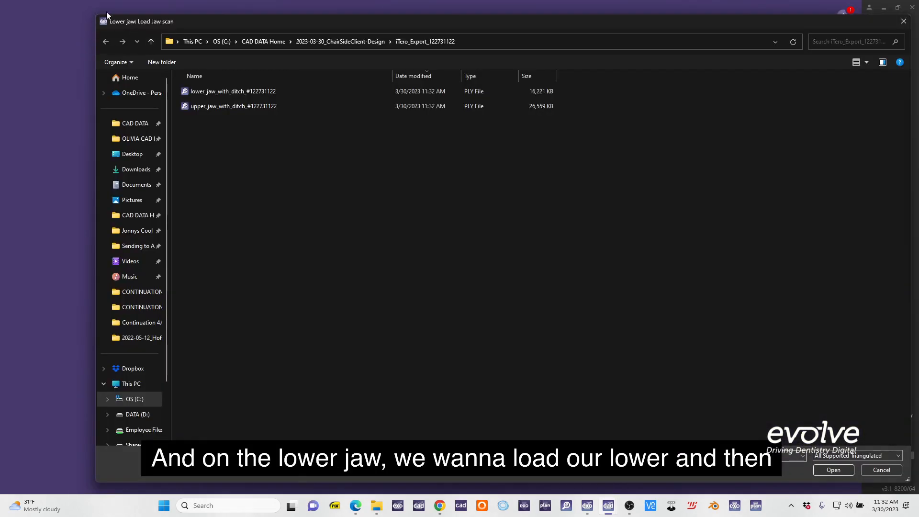
pyautogui.doubleClick(236, 91)
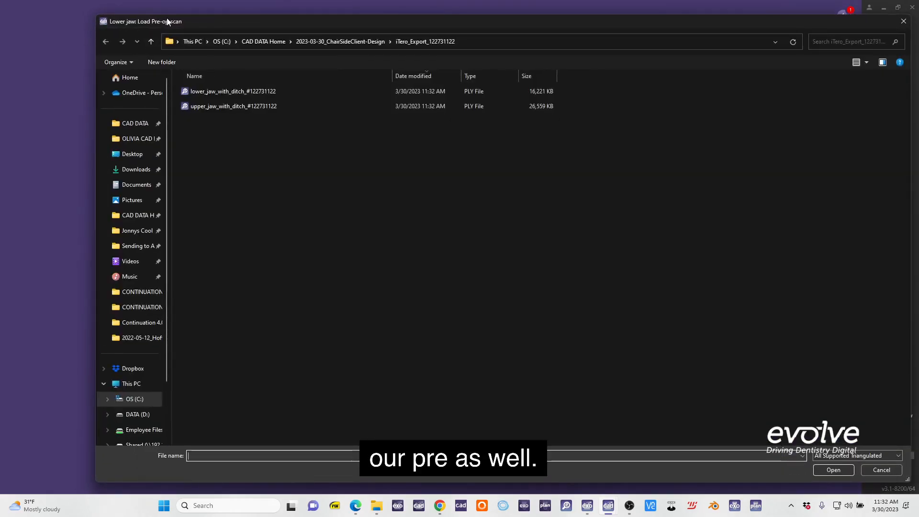
pyautogui.doubleClick(253, 94)
# Accept the pre-op scan placement and place the upper tooth models by marking the distal contacts of teeth 3 and 14.
pyautogui.moveTo(424, 248); pyautogui.dragTo(289, 397, button='right')
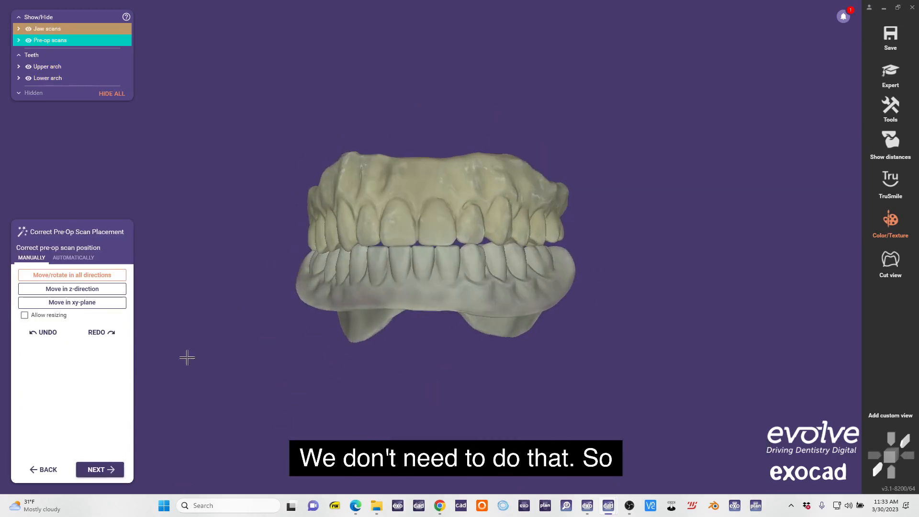
pyautogui.click(102, 470)
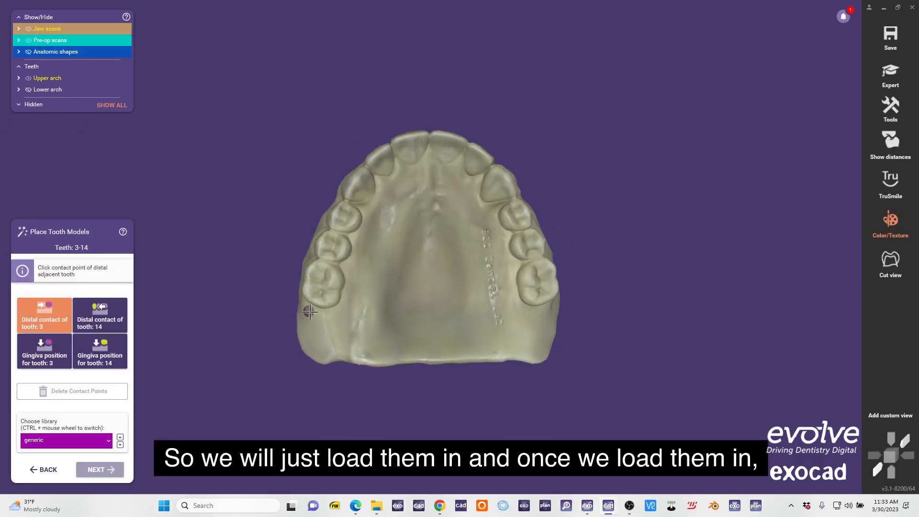
pyautogui.click(320, 309)
pyautogui.click(537, 308)
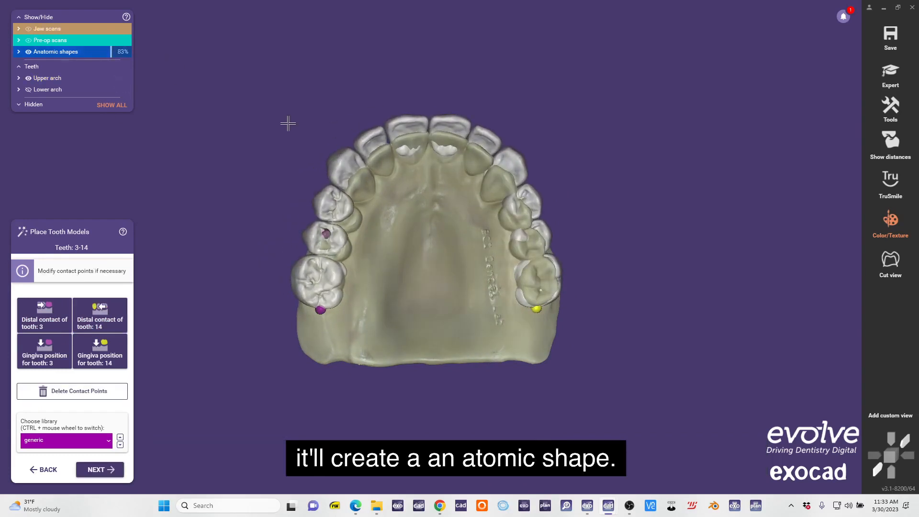
# Place the lower tooth models by marking the distal contacts of teeth 19 and 30, and continue to Tooth Placement.
pyautogui.moveTo(230, 141); pyautogui.dragTo(440, 315, button='right')
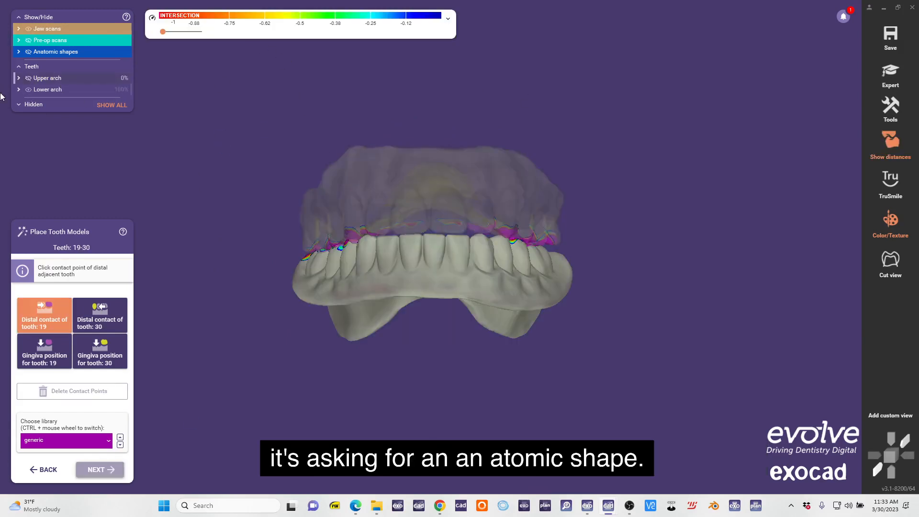
pyautogui.moveTo(442, 182); pyautogui.dragTo(468, 351, button='right')
pyautogui.click(531, 213)
pyautogui.click(327, 205)
pyautogui.click(100, 469)
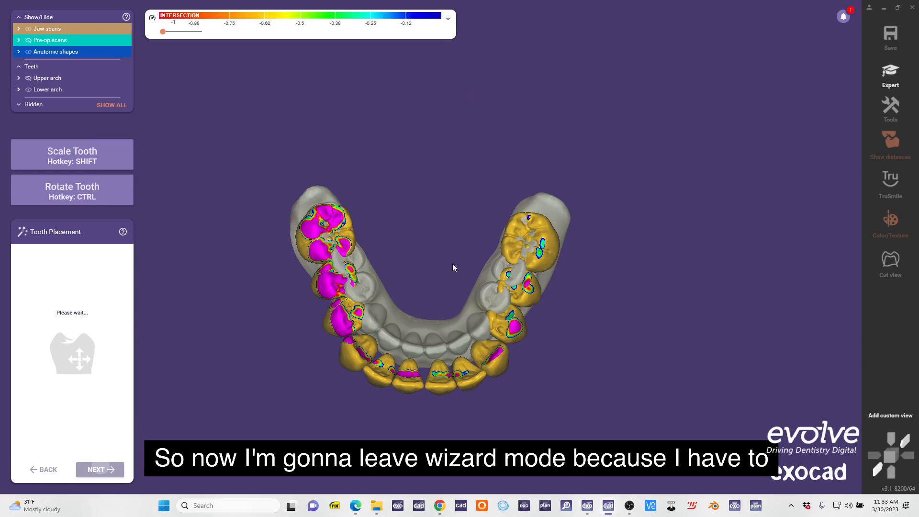
# Check the jaw scans against the placed teeth and switch from the wizard to Expert mode.
pyautogui.moveTo(439, 196); pyautogui.dragTo(441, 280, button='right')
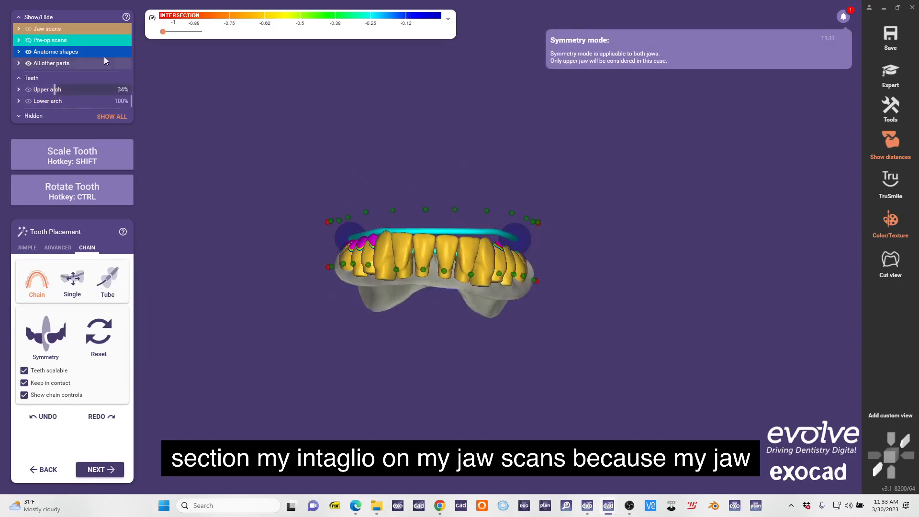
pyautogui.click(28, 29)
pyautogui.click(28, 28)
pyautogui.moveTo(498, 189); pyautogui.dragTo(497, 301, button='right')
pyautogui.click(898, 78)
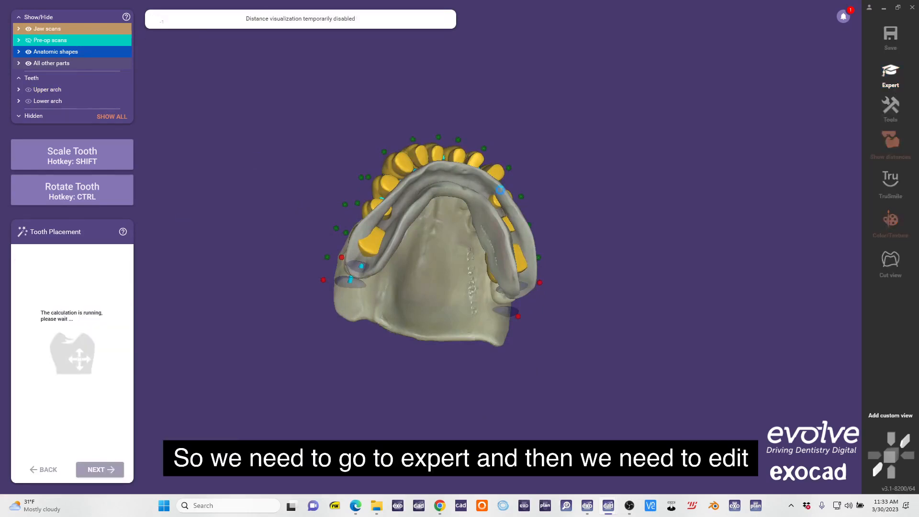
# Open the lower jaw scan's mesh for editing in the 3D Data Editor.
pyautogui.scroll(3, 465, 197)
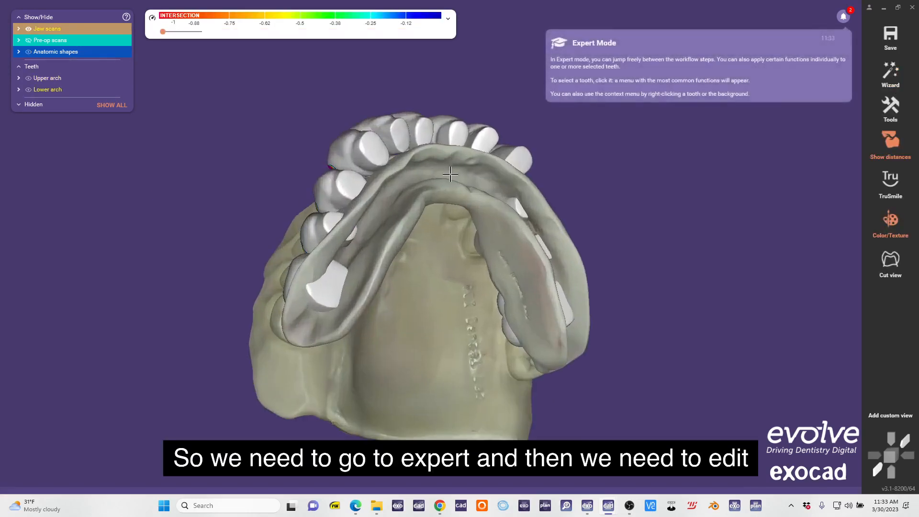
pyautogui.rightClick(450, 174)
pyautogui.click(513, 224)
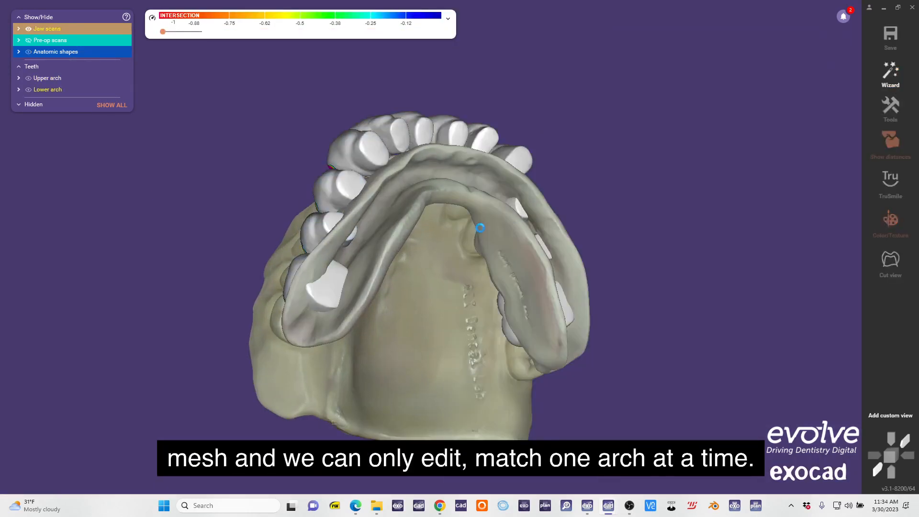
pyautogui.moveTo(474, 225); pyautogui.dragTo(458, 246, button='right')
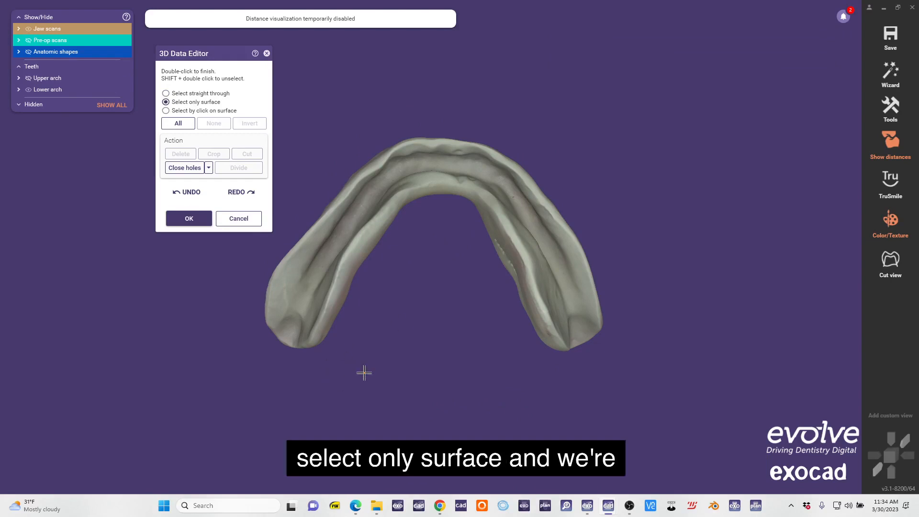
# Mark the intaglio surface of the lower jaw scan with surface-only selection, including the unmarked patches along the ridge.
pyautogui.moveTo(363, 372); pyautogui.dragTo(390, 351, button='right')
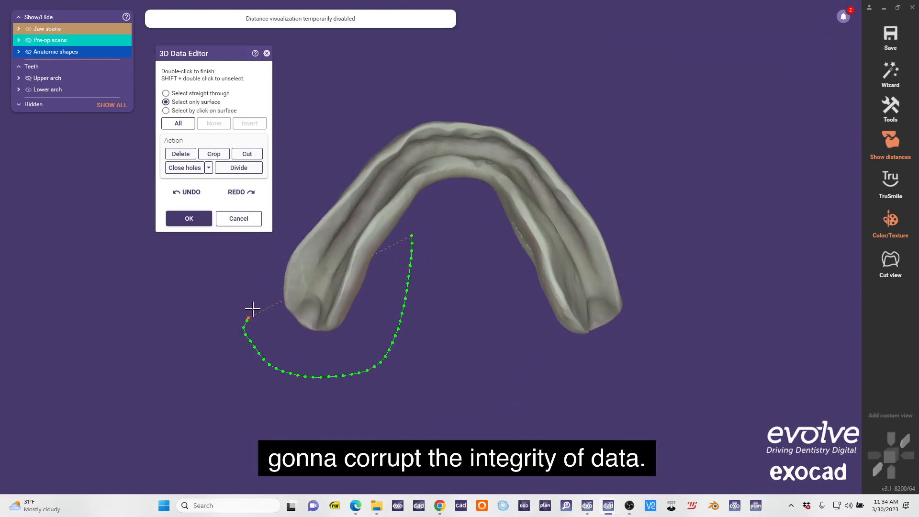
pyautogui.doubleClick(577, 406)
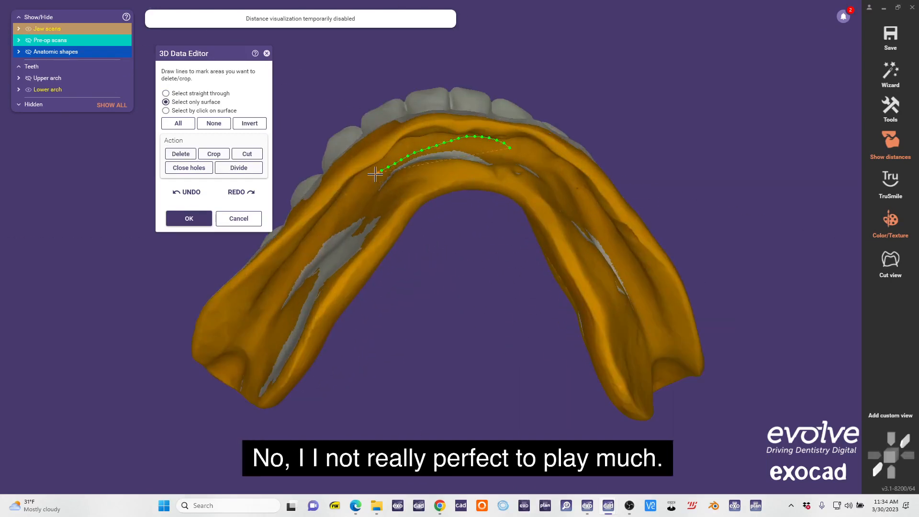
pyautogui.moveTo(376, 174); pyautogui.dragTo(351, 152, button='right')
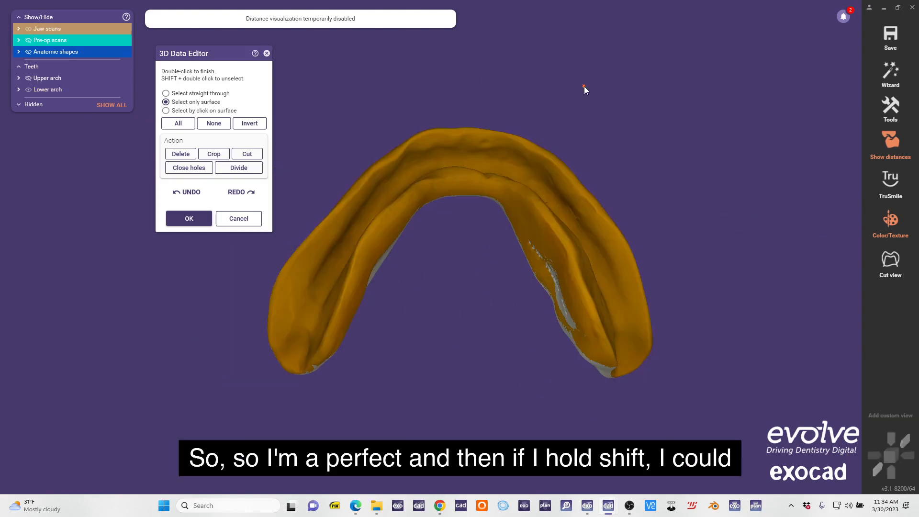
# Deselect the excess marking along the outer flange border of the lower scan.
pyautogui.moveTo(412, 239)
pyautogui.mouseDown(button='right')
pyautogui.moveTo(423, 102)
pyautogui.moveTo(332, 313)
pyautogui.moveTo(372, 340)
pyautogui.mouseUp(button='right')
pyautogui.scroll(3, 371, 339)
pyautogui.click(372, 339)
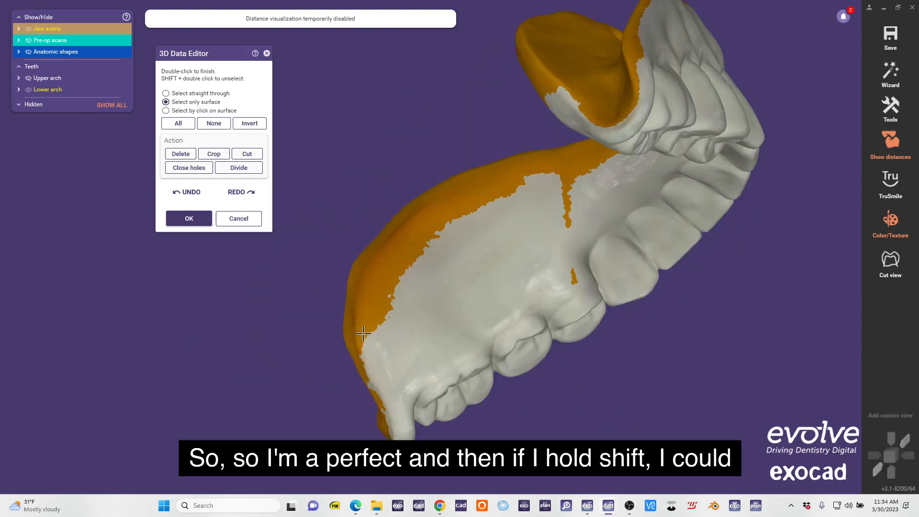
pyautogui.moveTo(368, 296); pyautogui.dragTo(429, 216)
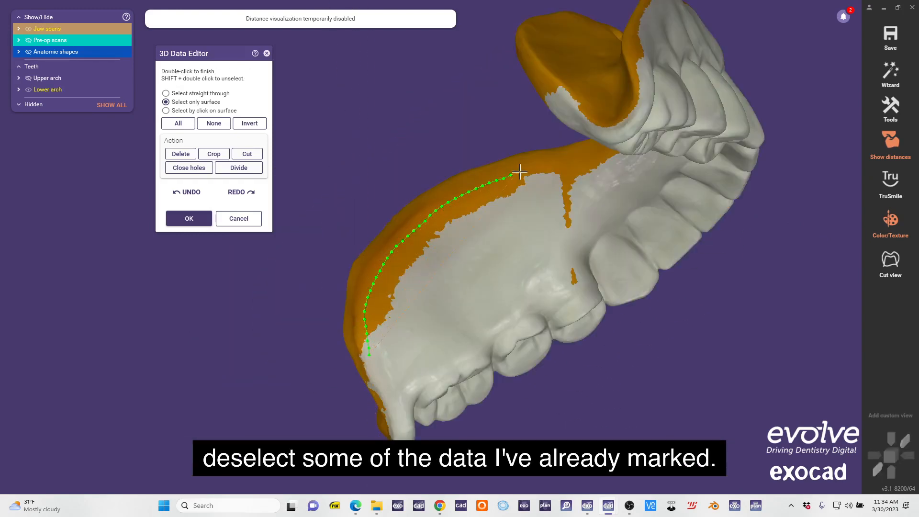
pyautogui.doubleClick(516, 339)
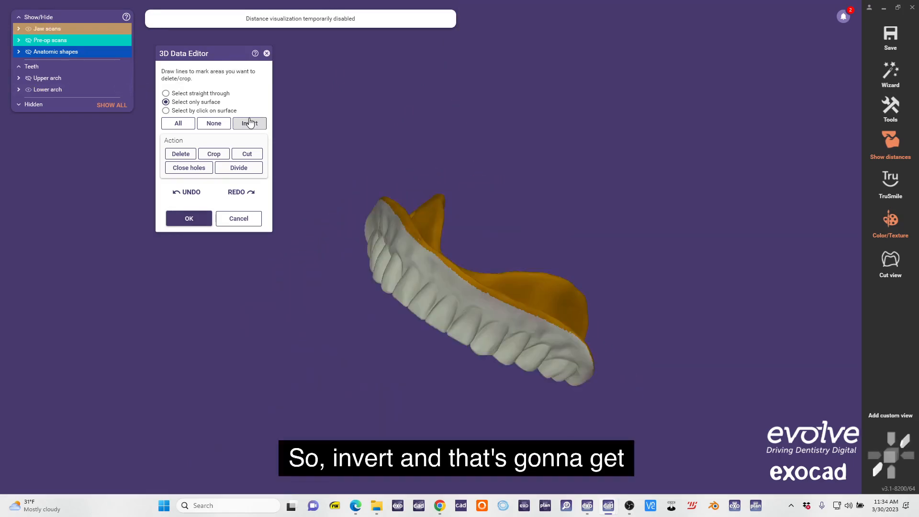
# Invert the marked area on the lower scan and delete the tooth-side surface.
pyautogui.click(249, 123)
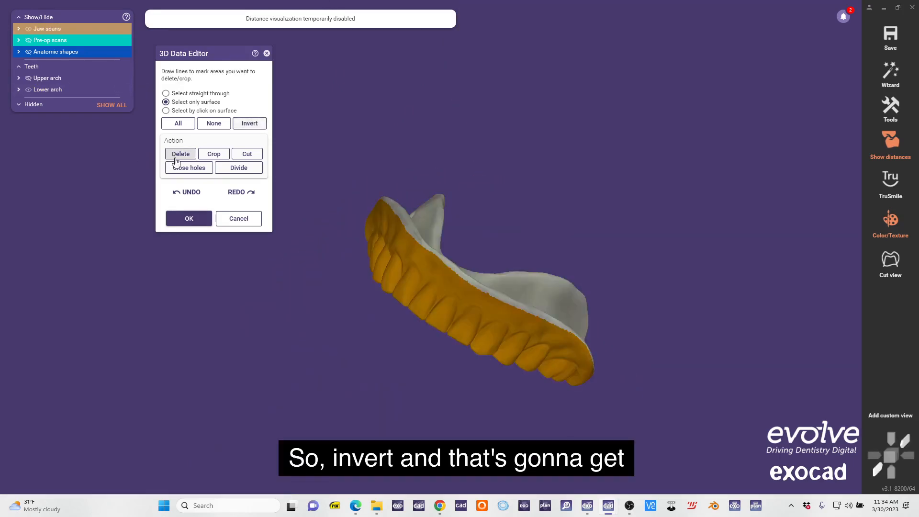
pyautogui.moveTo(372, 234); pyautogui.dragTo(466, 174, button='right')
pyautogui.click(187, 155)
# Display the triangle orientation of the trimmed lower jaw scan and check its surface from several sides.
pyautogui.click(425, 134)
pyautogui.rightClick(467, 173)
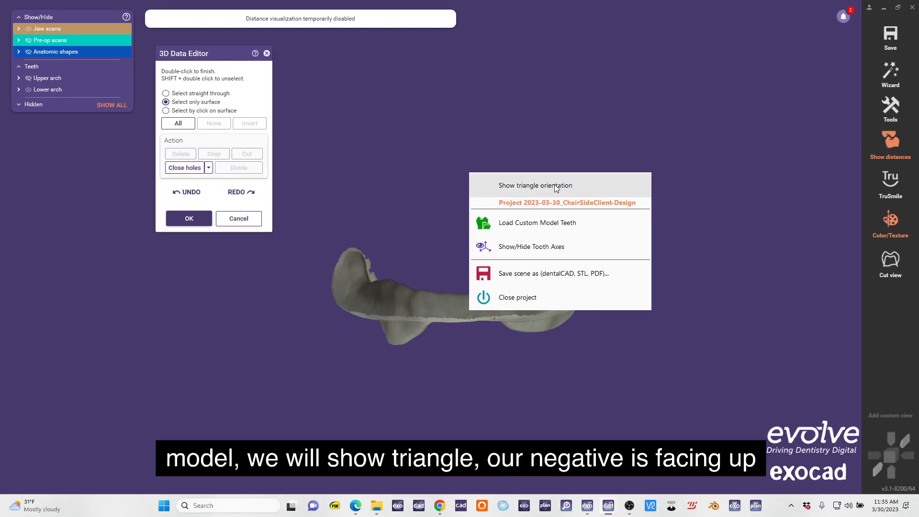
pyautogui.click(570, 185)
pyautogui.moveTo(570, 188); pyautogui.dragTo(355, 183, button='right')
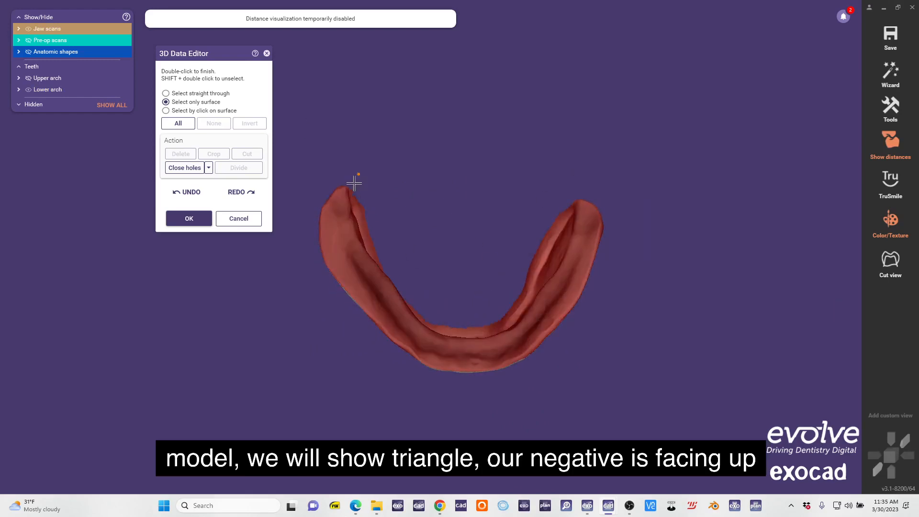
pyautogui.moveTo(446, 182); pyautogui.dragTo(490, 274, button='right')
# Invert the triangle orientation of the entire lower jaw scan and finish editing its mesh.
pyautogui.rightClick(488, 75)
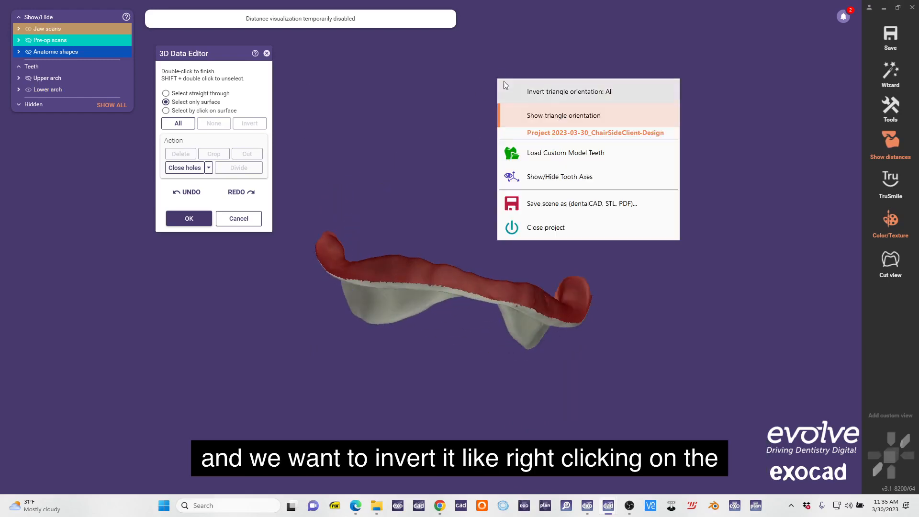
pyautogui.click(554, 93)
pyautogui.moveTo(553, 93); pyautogui.dragTo(505, 41, button='right')
pyautogui.rightClick(508, 53)
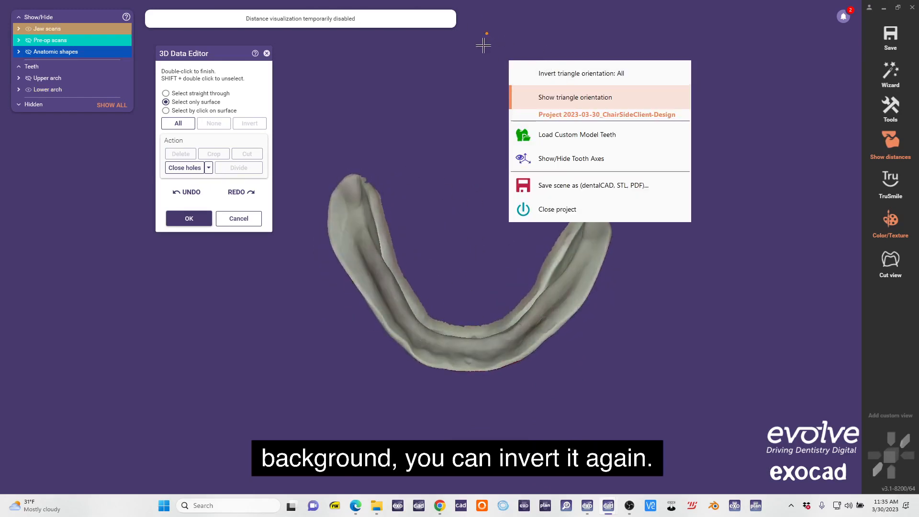
pyautogui.click(462, 66)
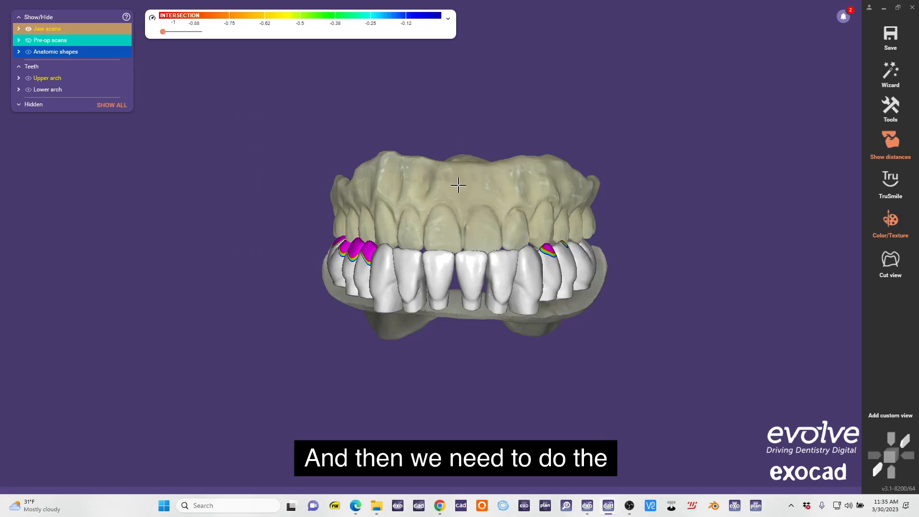
# Open the upper jaw scan's mesh for editing with surface-only selection.
pyautogui.rightClick(461, 188)
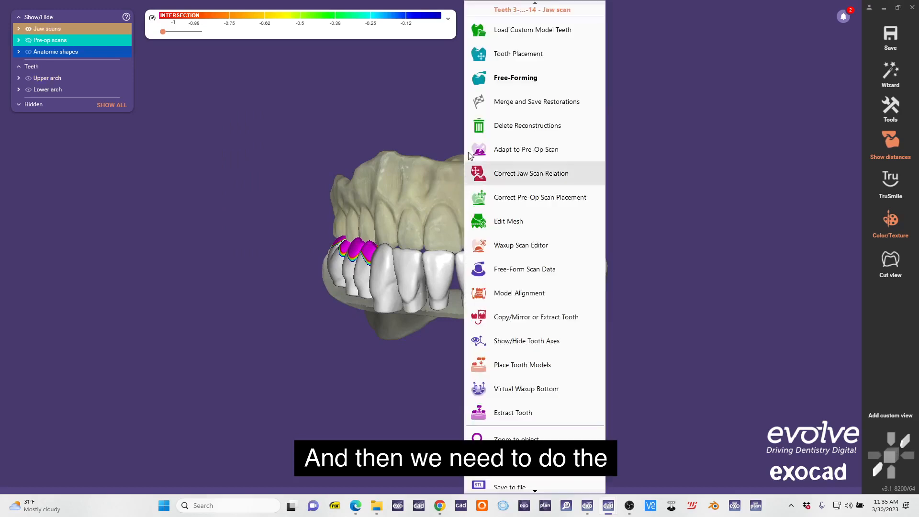
pyautogui.click(510, 221)
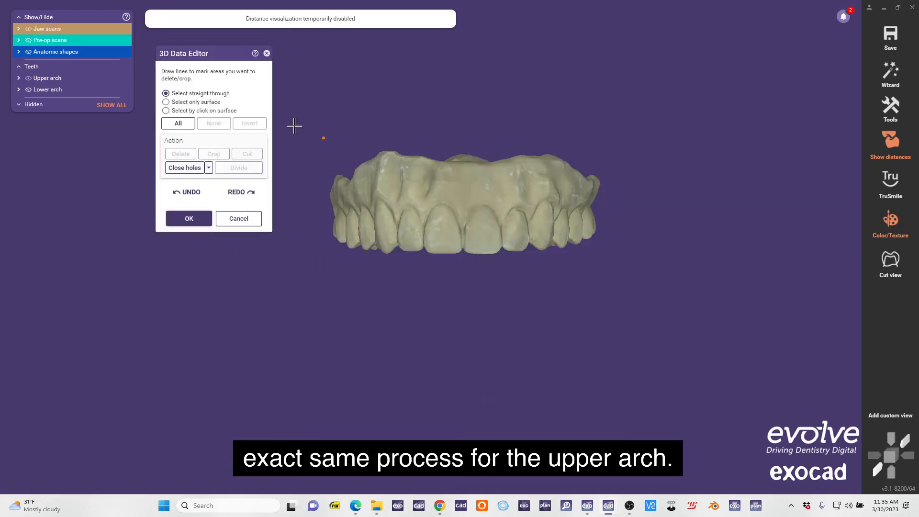
pyautogui.click(187, 102)
# Mark the upper scan's intaglio surface, and invert the marking to delete the tooth-side surface.
pyautogui.moveTo(431, 201); pyautogui.dragTo(383, 176, button='right')
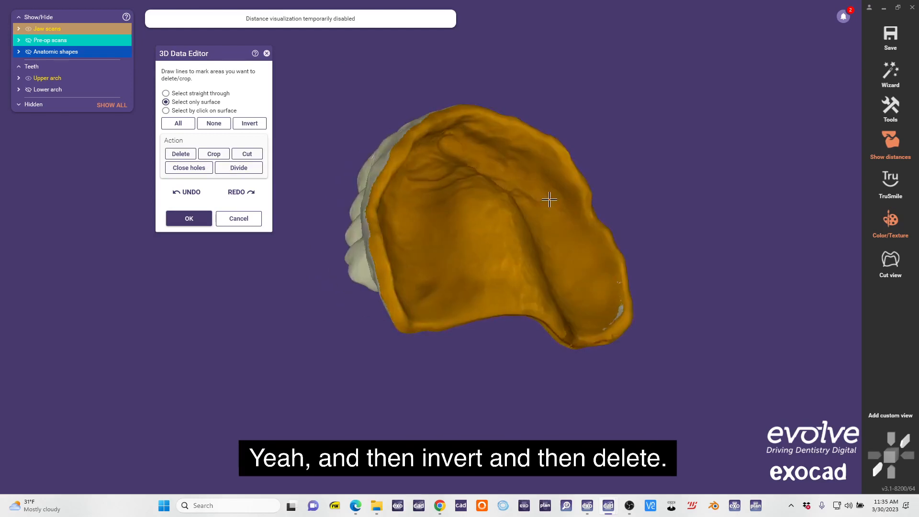
pyautogui.moveTo(550, 200); pyautogui.dragTo(297, 189, button='right')
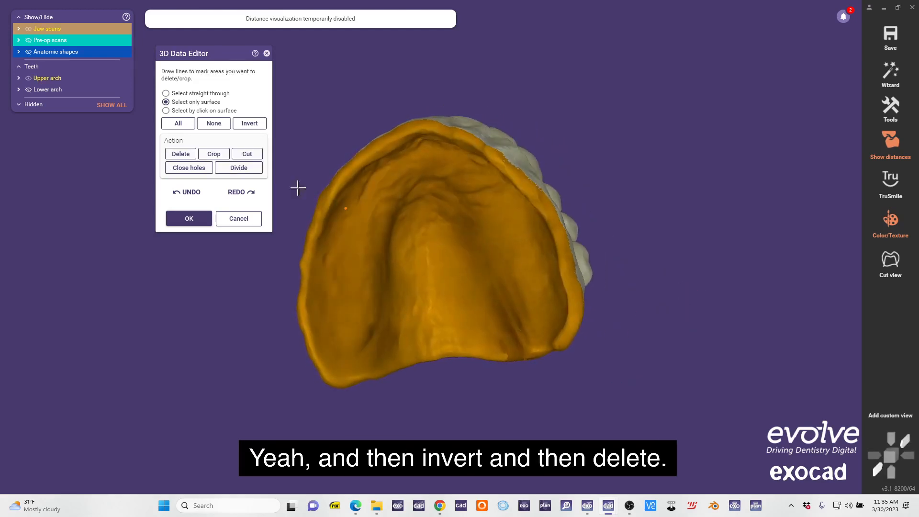
pyautogui.click(247, 126)
pyautogui.moveTo(541, 159); pyautogui.dragTo(498, 84, button='right')
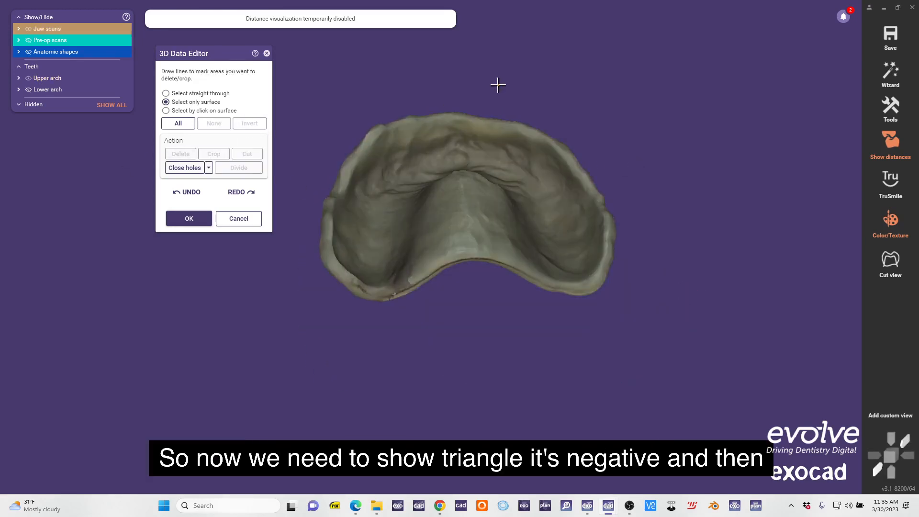
# Show the upper scan's triangle orientation, invert it for all triangles and accept the mesh edit.
pyautogui.rightClick(499, 85)
pyautogui.click(556, 99)
pyautogui.moveTo(507, 254); pyautogui.dragTo(391, 215, button='right')
pyautogui.rightClick(497, 63)
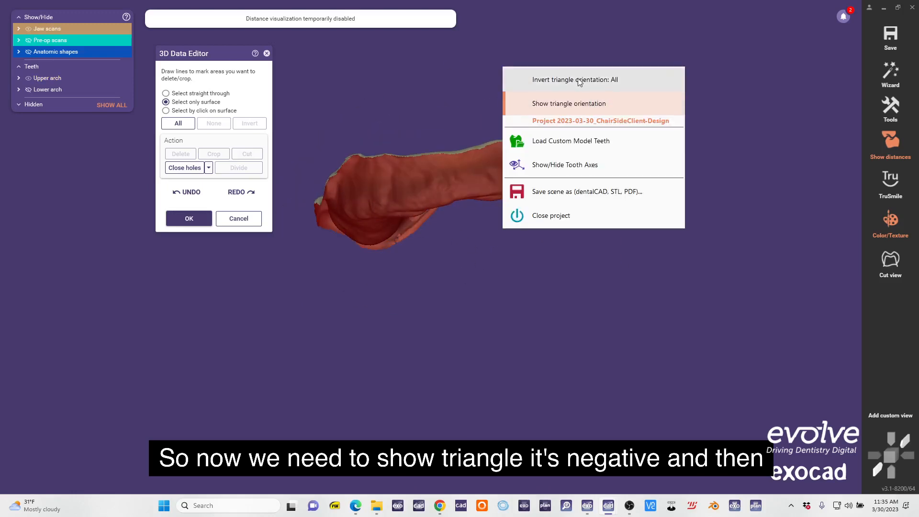
pyautogui.click(599, 98)
pyautogui.moveTo(599, 99); pyautogui.dragTo(188, 325, button='right')
pyautogui.click(185, 224)
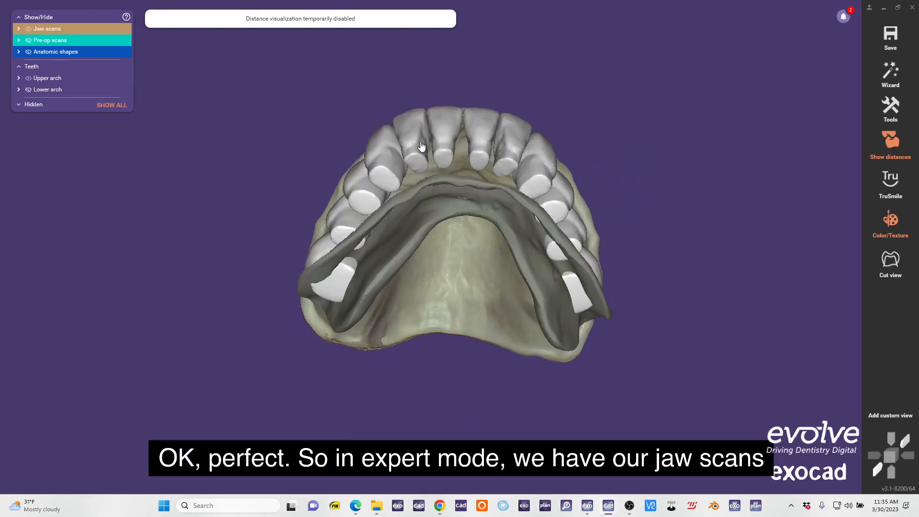
# Show only the upper and lower jaw scans and turn off their color texture.
pyautogui.moveTo(421, 147); pyautogui.dragTo(416, 230, button='right')
pyautogui.click(29, 90)
pyautogui.moveTo(550, 292); pyautogui.dragTo(538, 296, button='right')
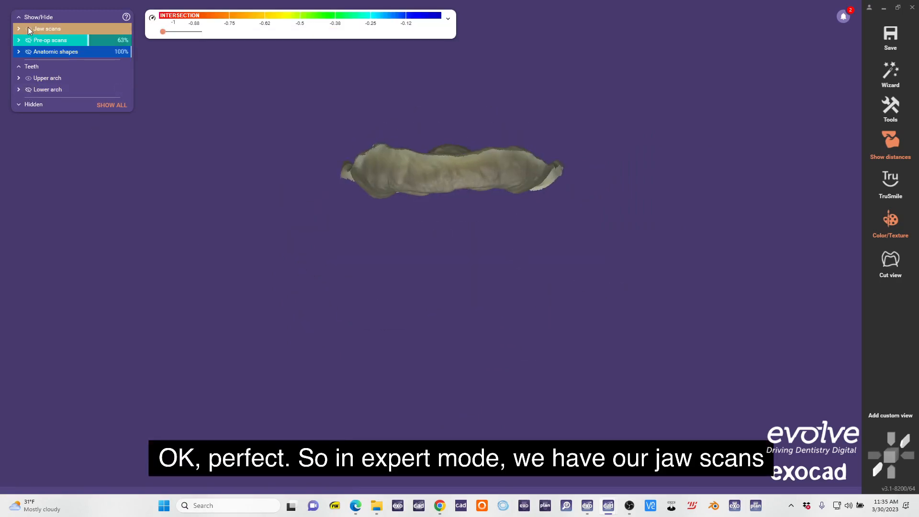
pyautogui.click(29, 30)
pyautogui.click(29, 30)
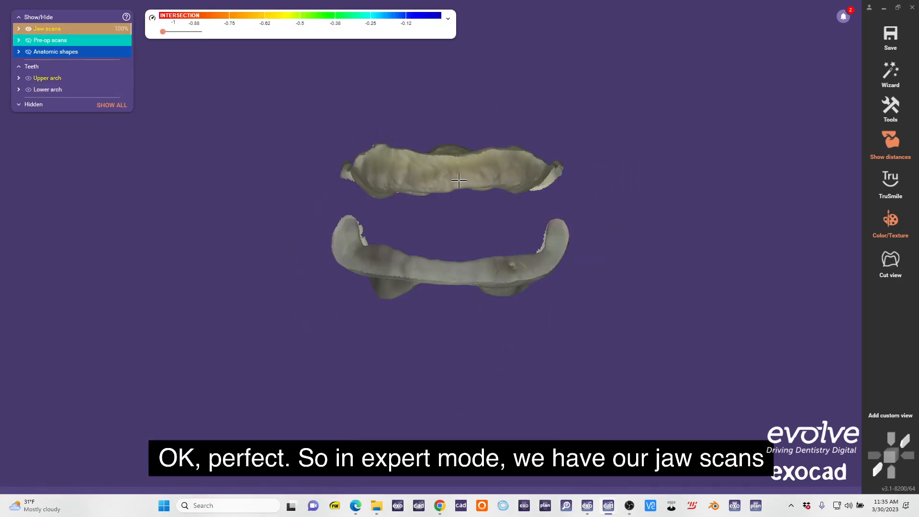
pyautogui.click(889, 221)
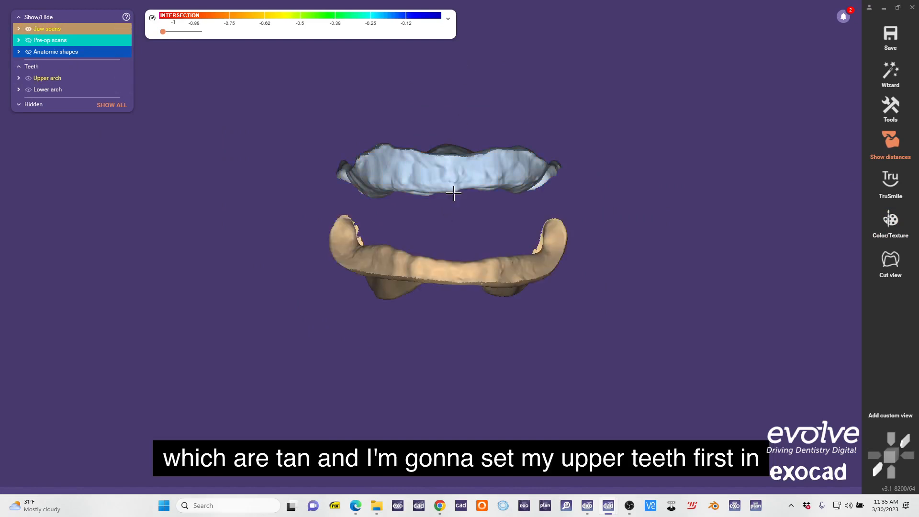
# Start Tooth Placement for the upper jaw, with the lower arch hidden and the upper pre-op scan shown.
pyautogui.click(462, 169)
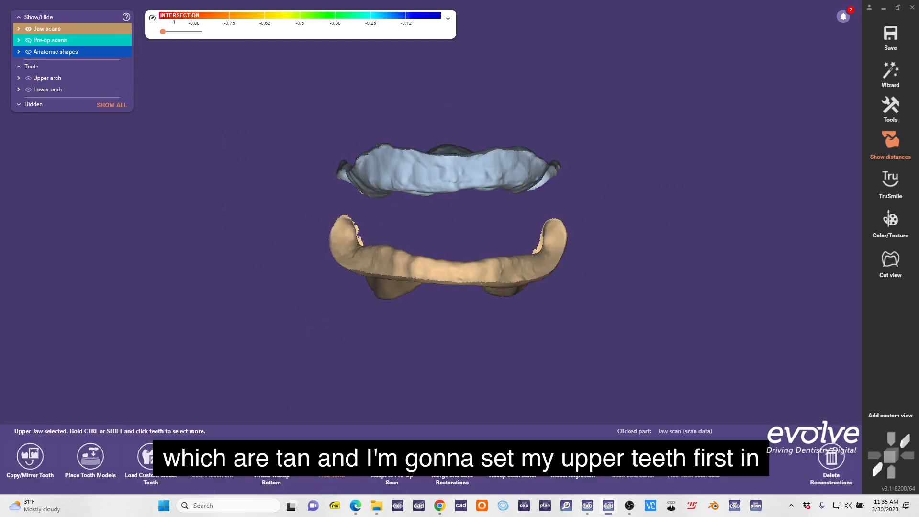
pyautogui.click(211, 457)
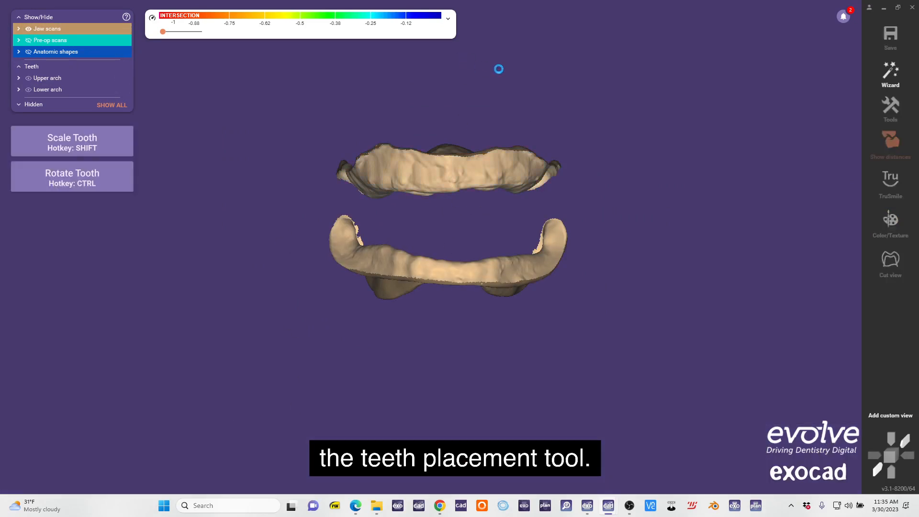
pyautogui.click(27, 90)
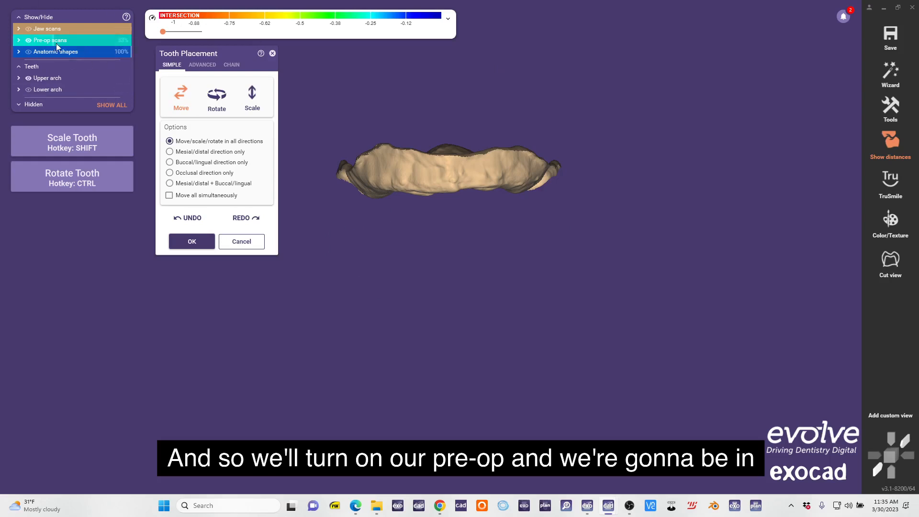
pyautogui.moveTo(57, 45); pyautogui.dragTo(77, 42)
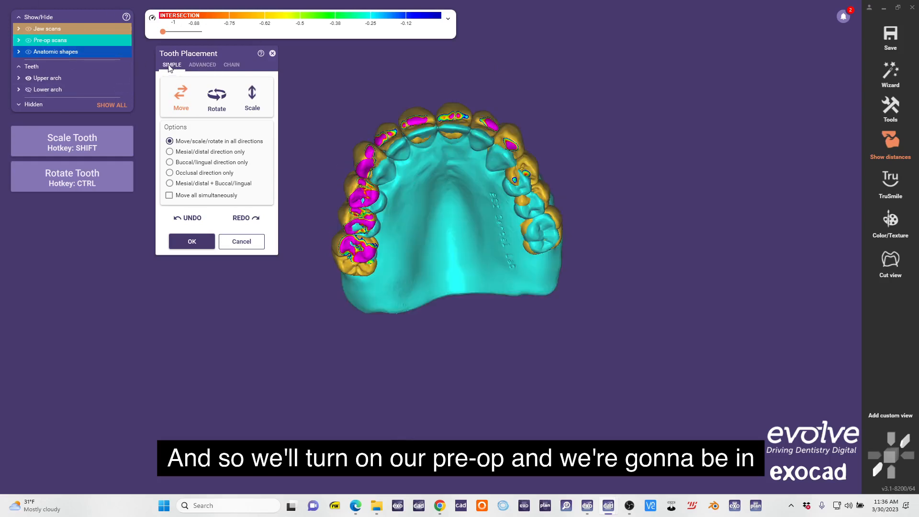
# Enable moving all teeth simultaneously and shift and rotate the upper setup onto the pre-op anterior teeth.
pyautogui.click(190, 197)
pyautogui.moveTo(481, 172); pyautogui.dragTo(542, 209, button='right')
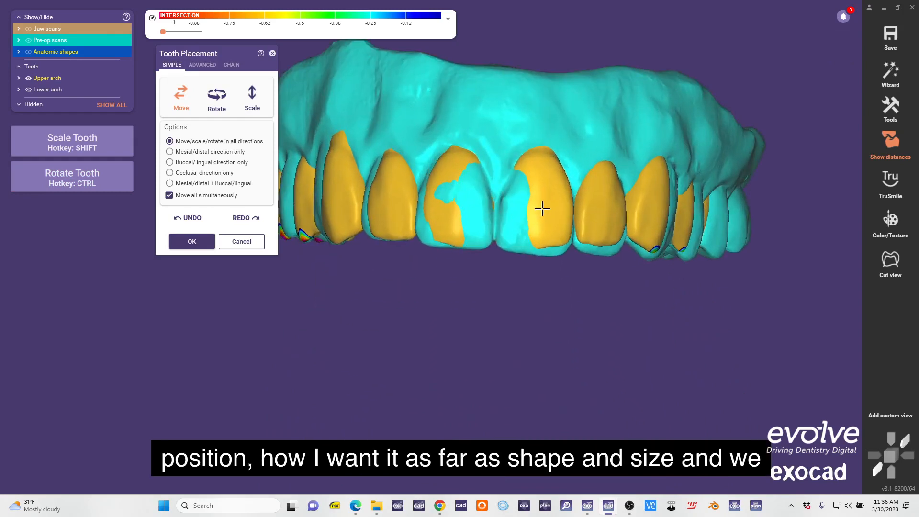
pyautogui.keyDown('ctrl'); pyautogui.moveTo(544, 216); pyautogui.dragTo(543, 235); pyautogui.keyUp('ctrl')
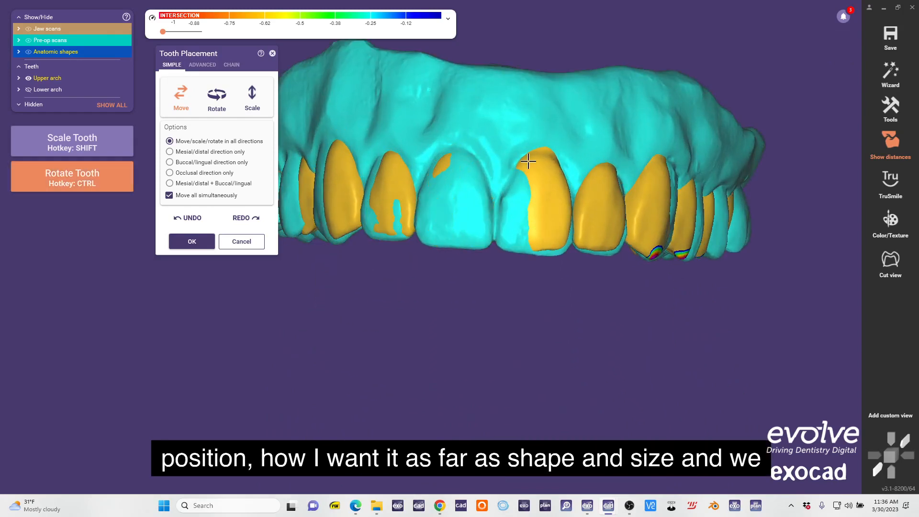
pyautogui.keyDown('ctrl'); pyautogui.moveTo(562, 184); pyautogui.dragTo(549, 164); pyautogui.keyUp('ctrl')
pyautogui.moveTo(542, 184); pyautogui.dragTo(499, 250, button='right')
pyautogui.scroll(3, 500, 250)
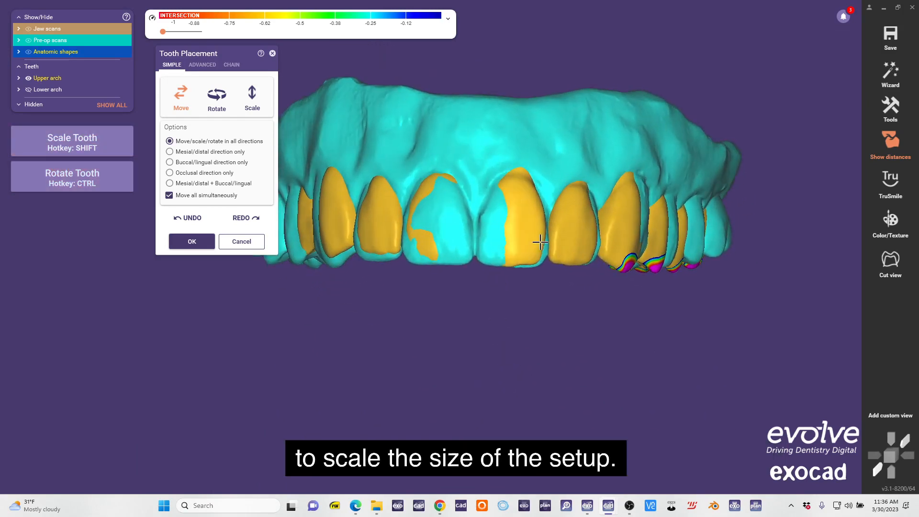
# Make the pre-op scan translucent and scale the whole upper setup to match the pre-op teeth.
pyautogui.click(102, 41)
pyautogui.scroll(2, 529, 250)
pyautogui.keyDown('shift'); pyautogui.moveTo(529, 254); pyautogui.dragTo(531, 258); pyautogui.keyUp('shift')
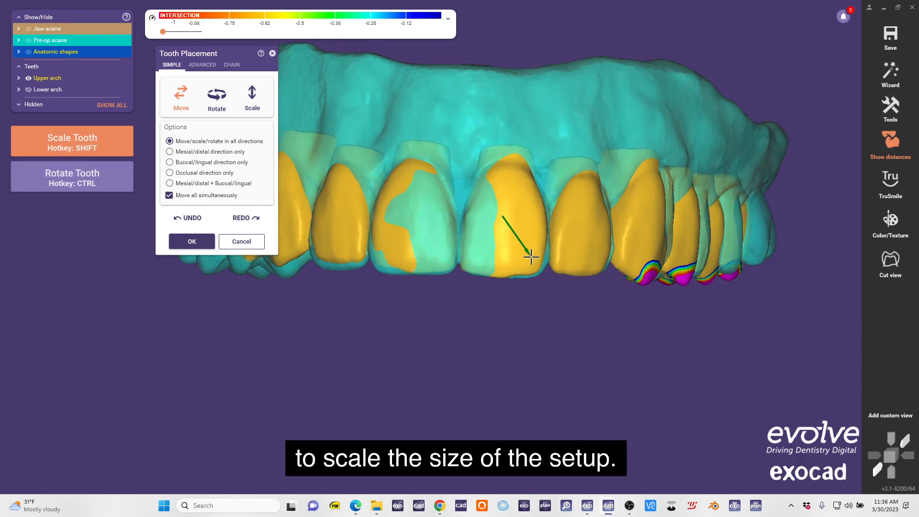
pyautogui.scroll(-4, 530, 253)
# Rotate the whole upper setup slightly to align it with the pre-op arch as seen occlusally.
pyautogui.moveTo(530, 253); pyautogui.dragTo(504, 209, button='right')
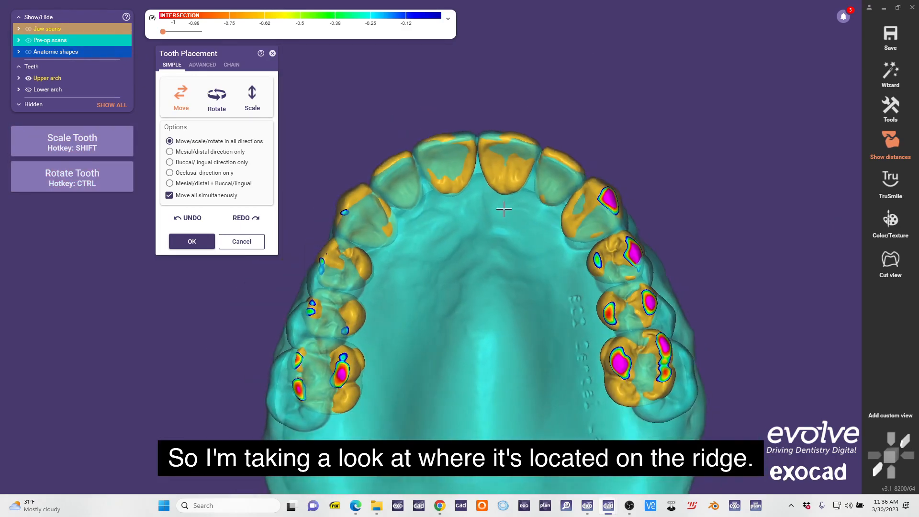
pyautogui.press('ctrl')
pyautogui.keyDown('ctrl'); pyautogui.moveTo(502, 188); pyautogui.dragTo(504, 189); pyautogui.keyUp('ctrl')
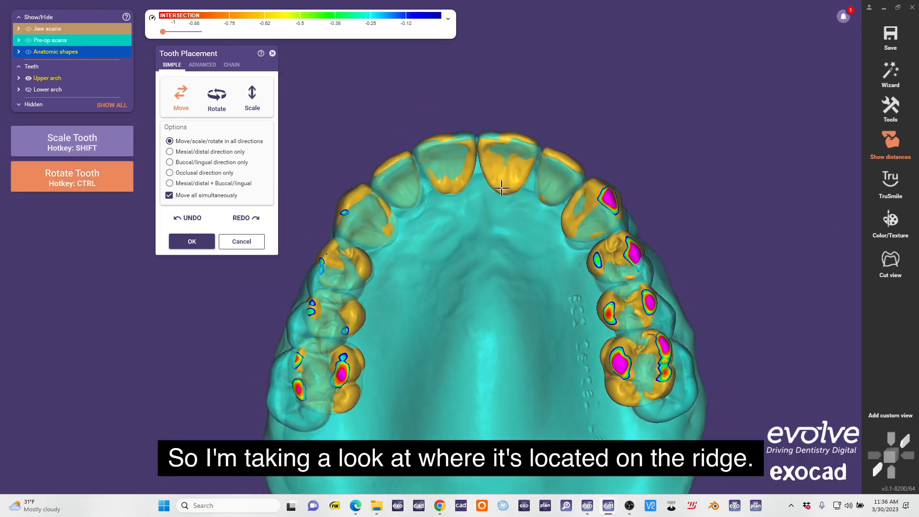
pyautogui.scroll(-2, 509, 203)
# Switch to chain placement with symmetry and move the distal disc to the pre-op molar position.
pyautogui.moveTo(509, 201); pyautogui.dragTo(507, 282, button='right')
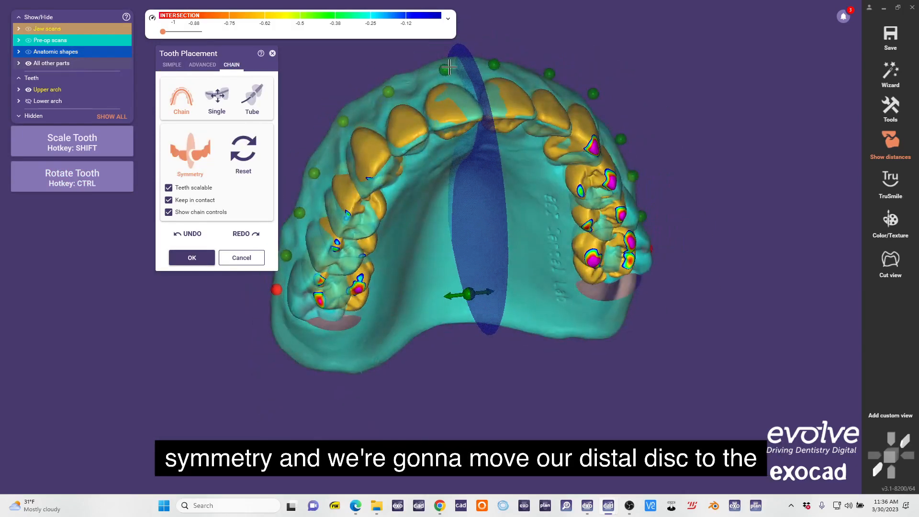
pyautogui.moveTo(533, 166); pyautogui.dragTo(542, 147, button='right')
pyautogui.scroll(3, 496, 249)
pyautogui.scroll(5, 462, 261)
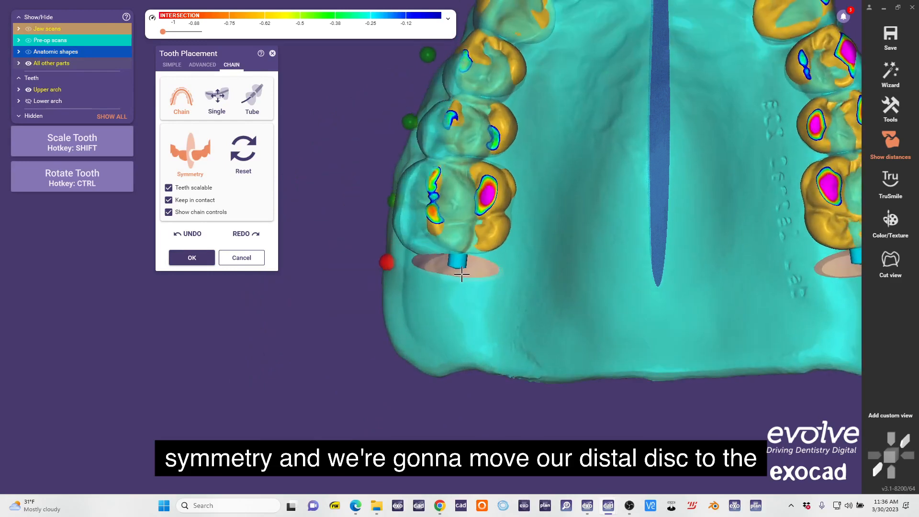
pyautogui.keyDown('shift'); pyautogui.moveTo(470, 241); pyautogui.dragTo(475, 248); pyautogui.keyUp('shift')
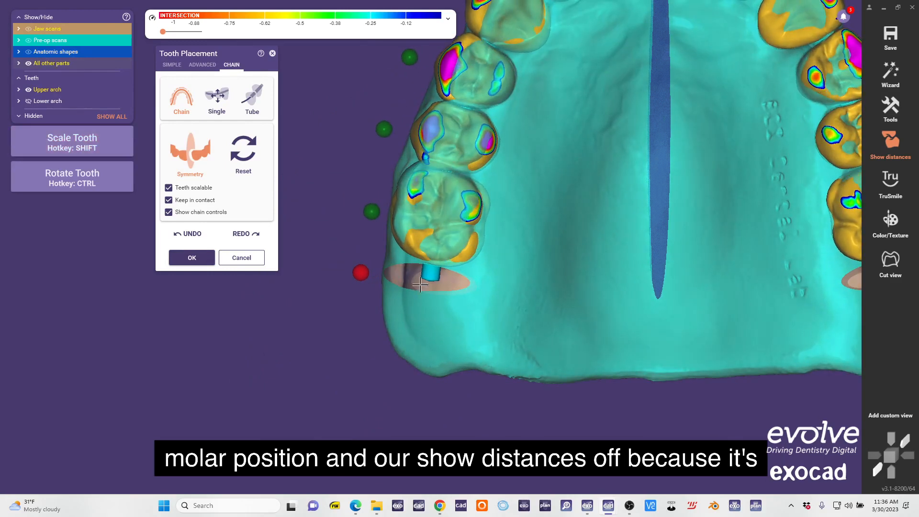
# Turn off the distance display and hide the anatomic shapes to examine the pre-op posterior teeth.
pyautogui.click(891, 145)
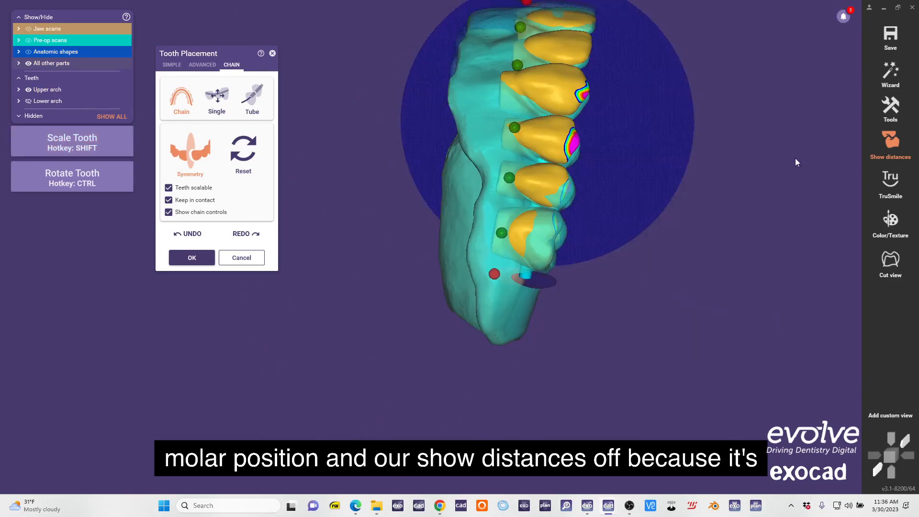
pyautogui.moveTo(610, 240); pyautogui.dragTo(428, 191, button='right')
pyautogui.click(55, 54)
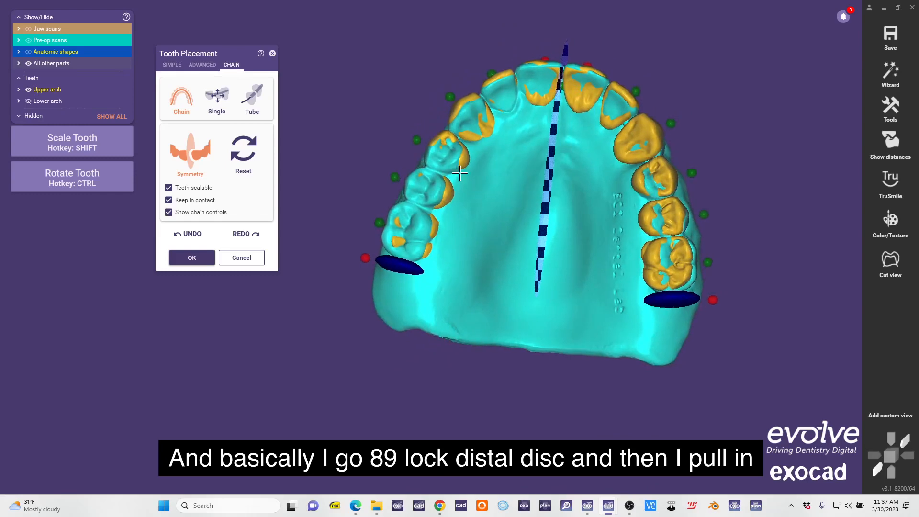
# Lock the central incisors and distal discs, and adjust the upper chain to the pre-op buccal corridor.
pyautogui.scroll(5, 459, 174)
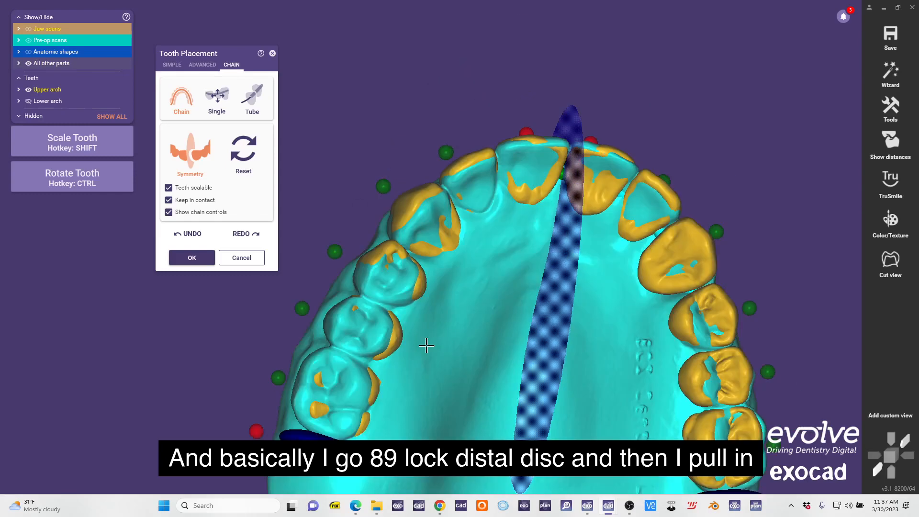
pyautogui.moveTo(529, 158); pyautogui.dragTo(563, 132, button='middle')
pyautogui.moveTo(426, 314); pyautogui.dragTo(434, 342, button='right')
pyautogui.moveTo(488, 269); pyautogui.dragTo(495, 268, button='right')
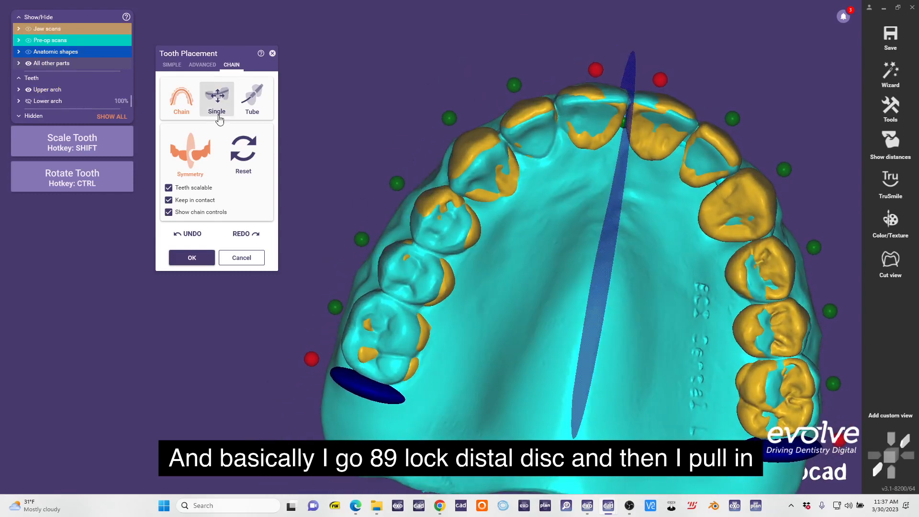
pyautogui.scroll(2, 445, 197)
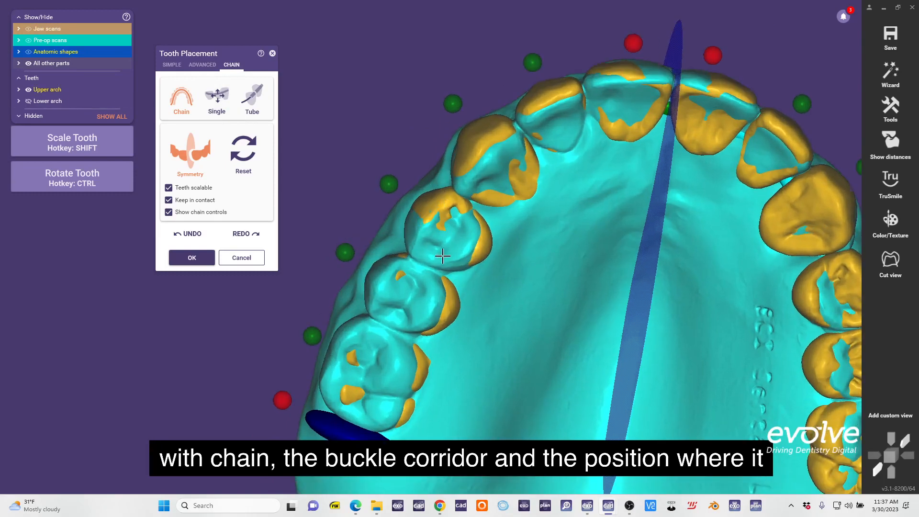
pyautogui.scroll(-3, 442, 256)
pyautogui.moveTo(443, 256); pyautogui.dragTo(483, 239, button='right')
pyautogui.scroll(2, 468, 201)
# Rotate the chained upper teeth to match the pre-op arch and make the pre-op scan translucent.
pyautogui.press('ctrl')
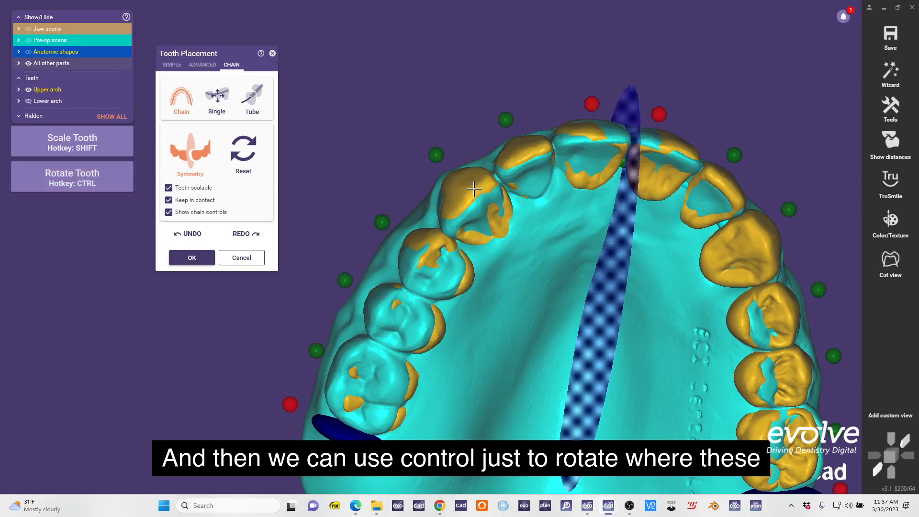
pyautogui.moveTo(474, 189); pyautogui.dragTo(478, 226, button='right')
pyautogui.moveTo(473, 281); pyautogui.dragTo(550, 165, button='right')
pyautogui.scroll(2, 460, 199)
pyautogui.click(86, 42)
pyautogui.scroll(1, 482, 189)
pyautogui.scroll(2, 420, 303)
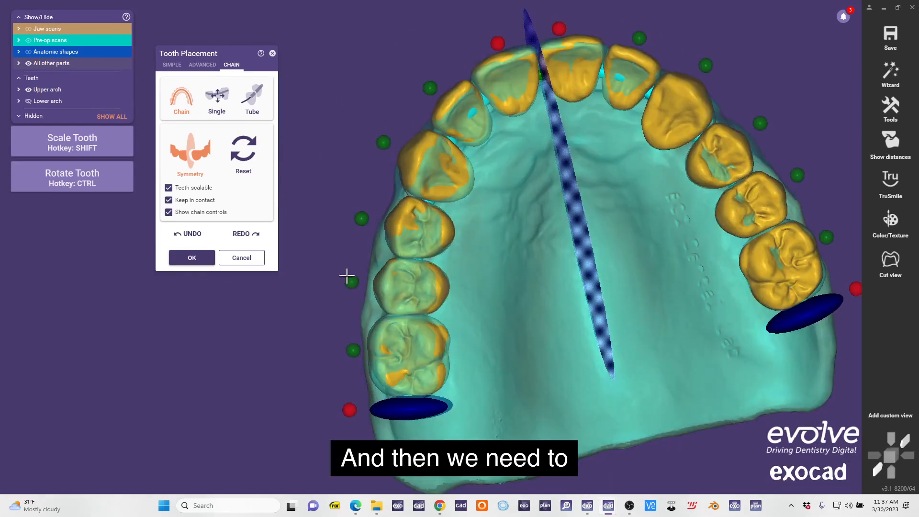
# With the second premolars locked, turn off chain symmetry and adjust one distal disc against the pre-op molars.
pyautogui.click(190, 152)
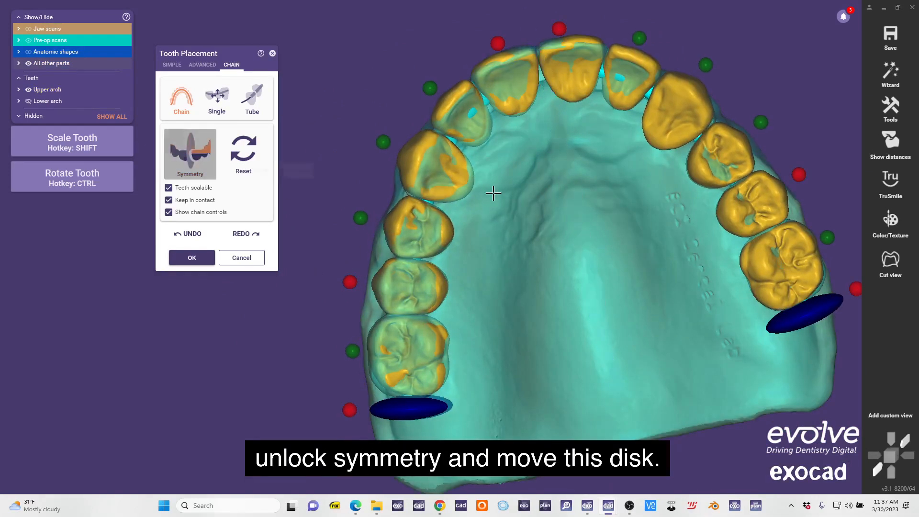
pyautogui.scroll(-3, 492, 191)
pyautogui.moveTo(493, 191); pyautogui.dragTo(550, 163, button='right')
pyautogui.scroll(3, 667, 264)
pyautogui.moveTo(667, 264); pyautogui.dragTo(423, 211, button='right')
pyautogui.scroll(-3, 638, 322)
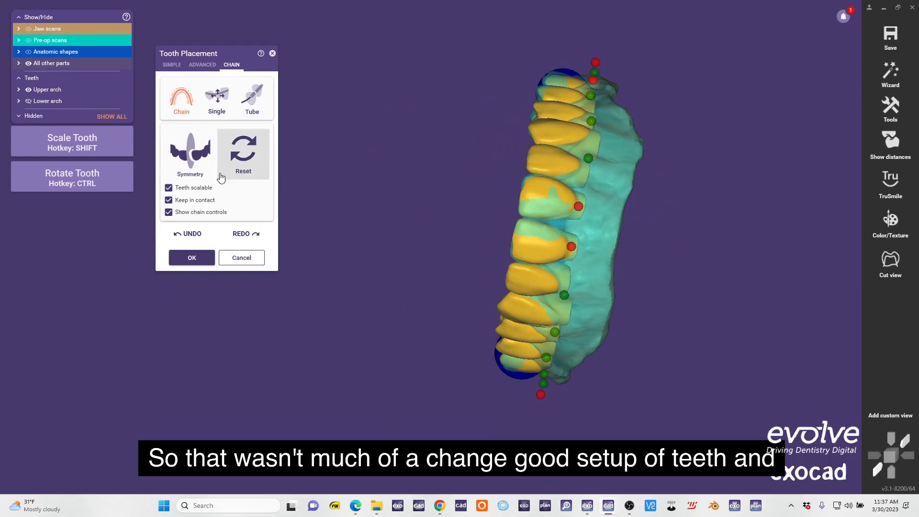
# Accept the upper tooth placement, hide the pre-op scans and expand the anatomic shapes to show the upper teeth.
pyautogui.click(196, 259)
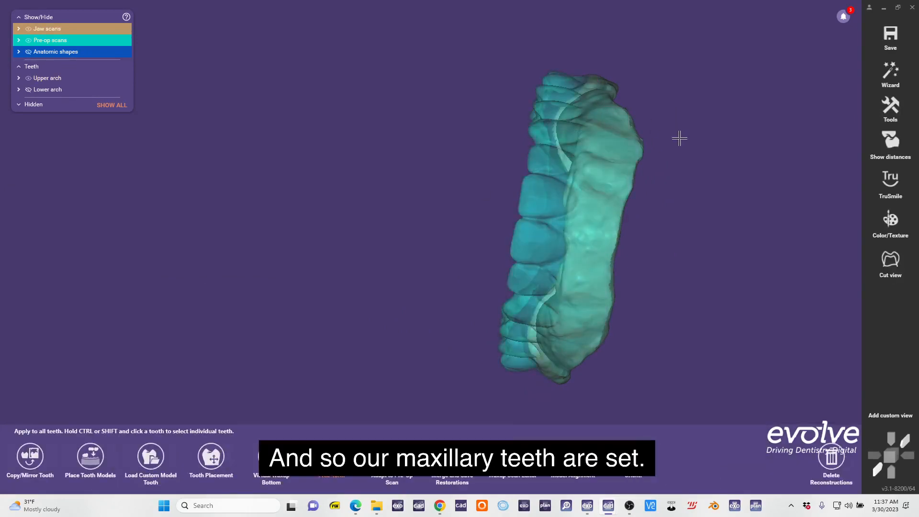
pyautogui.click(58, 41)
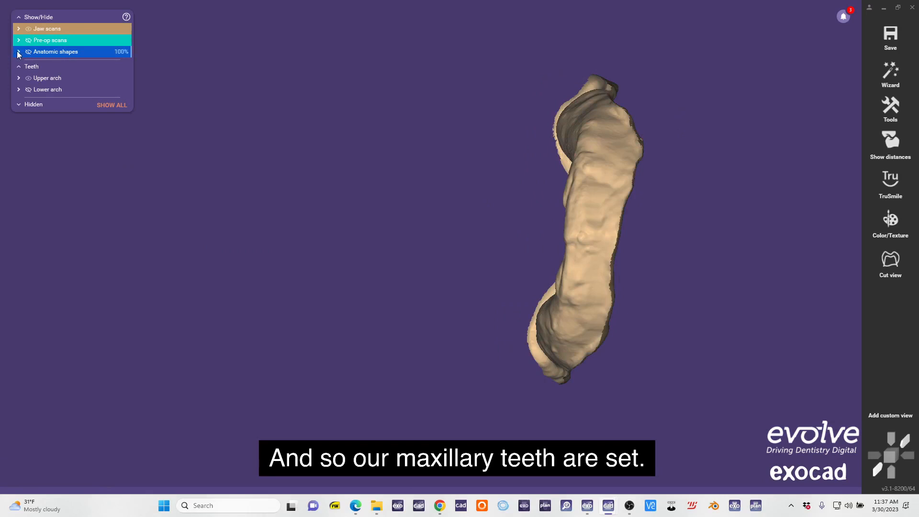
pyautogui.click(18, 52)
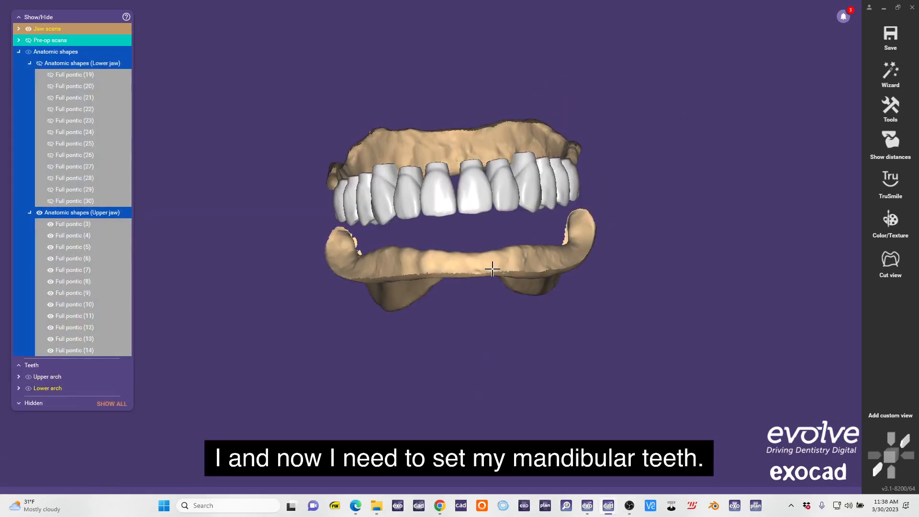
# Start tooth placement for the lower jaw and move all lower teeth together so the lower central incisors align with the upper centrals.
pyautogui.click(492, 269)
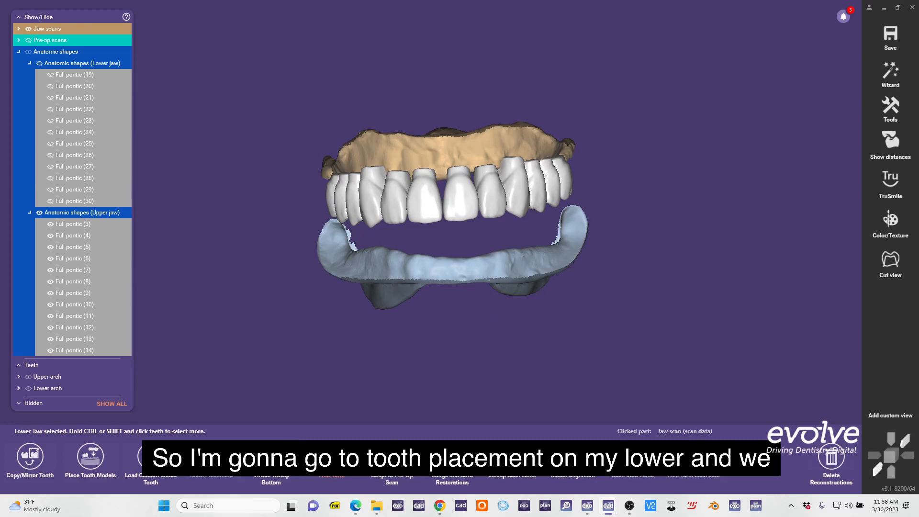
pyautogui.click(211, 457)
pyautogui.moveTo(433, 282); pyautogui.dragTo(459, 237, button='right')
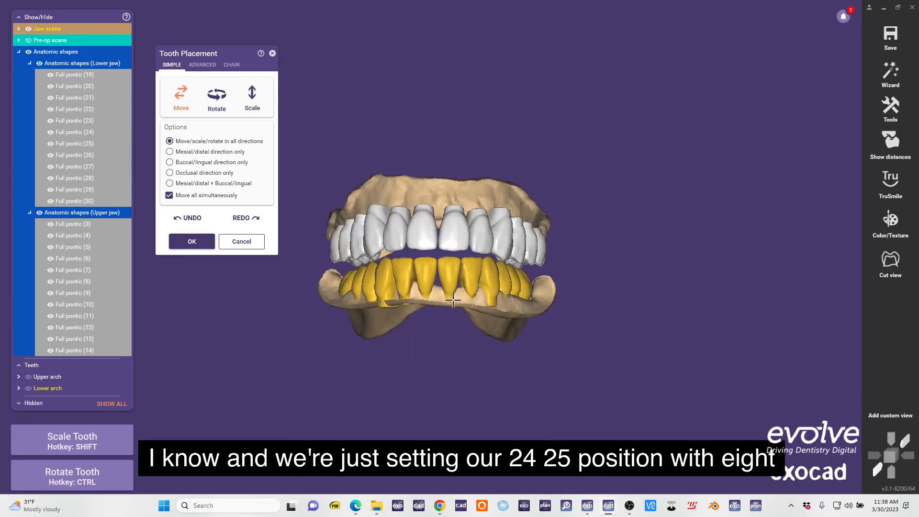
pyautogui.scroll(5, 452, 300)
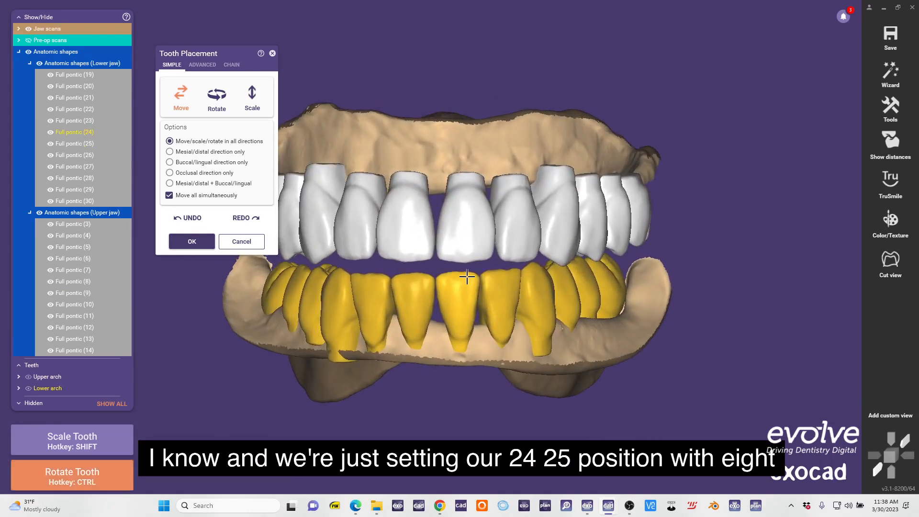
pyautogui.scroll(4, 497, 328)
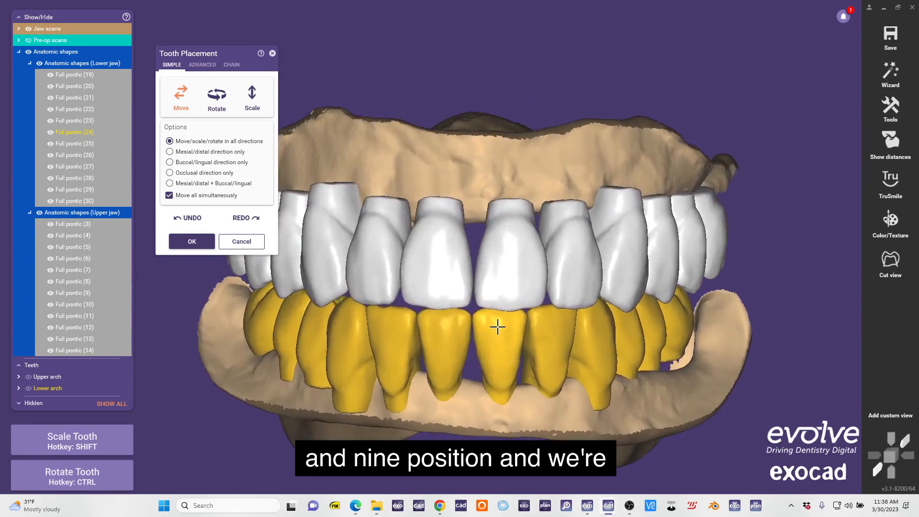
pyautogui.moveTo(496, 365); pyautogui.dragTo(485, 223, button='right')
pyautogui.scroll(5, 482, 201)
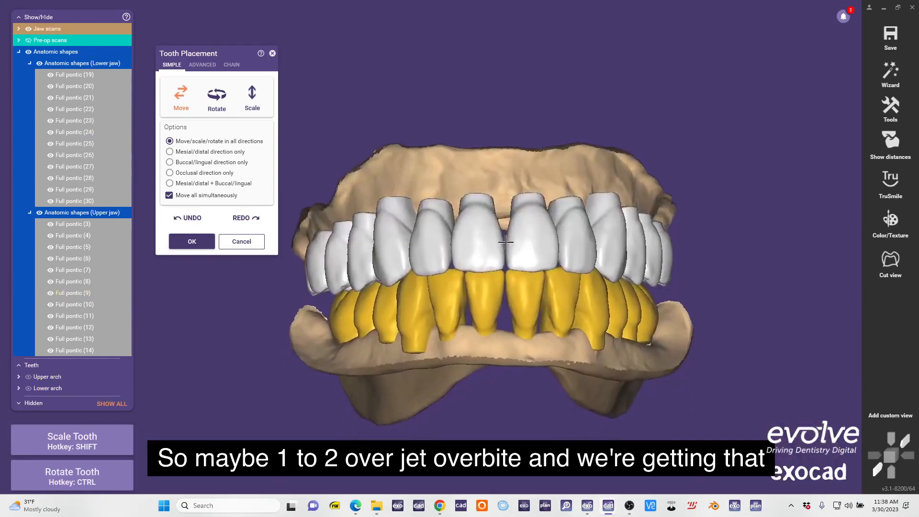
# Scale all the lower teeth together and fine-tune their position for a slight overjet and overbite beneath the upper incisors.
pyautogui.scroll(3, 533, 295)
pyautogui.press('shift')
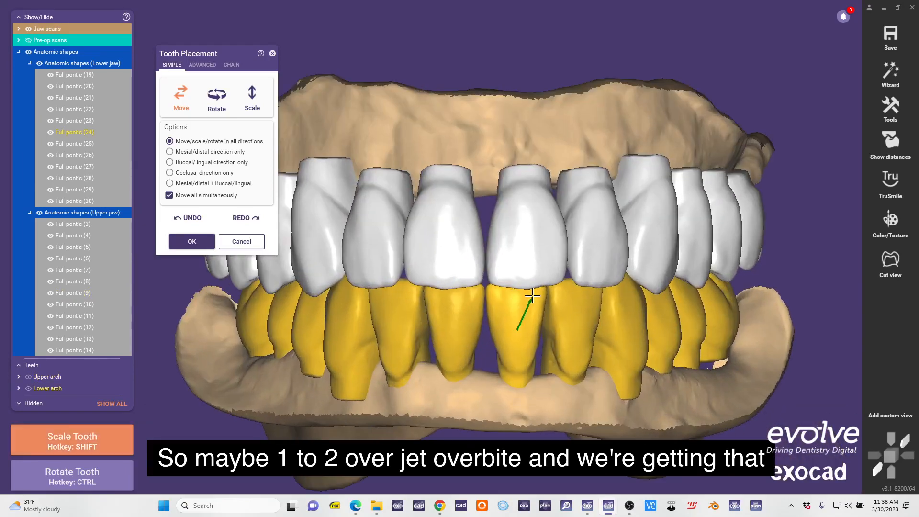
pyautogui.keyDown('shift'); pyautogui.moveTo(531, 297); pyautogui.dragTo(529, 299); pyautogui.keyUp('shift')
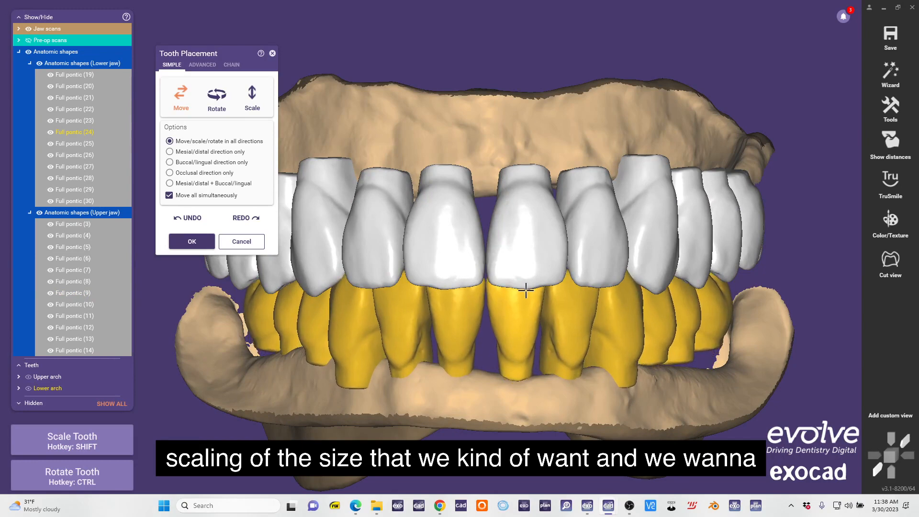
pyautogui.moveTo(526, 291); pyautogui.dragTo(526, 291)
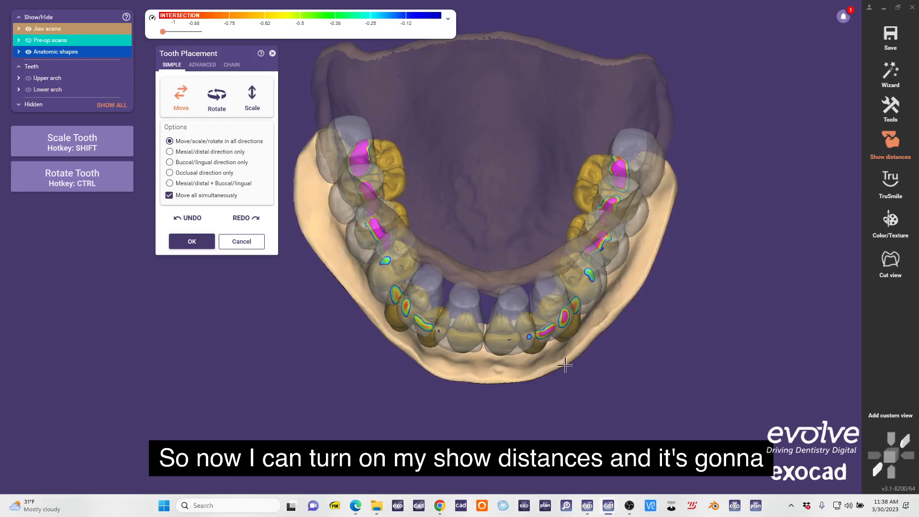
# Turn on the distance display and nudge the lower teeth, checking for equal contact with the upper teeth on both sides.
pyautogui.scroll(3, 515, 383)
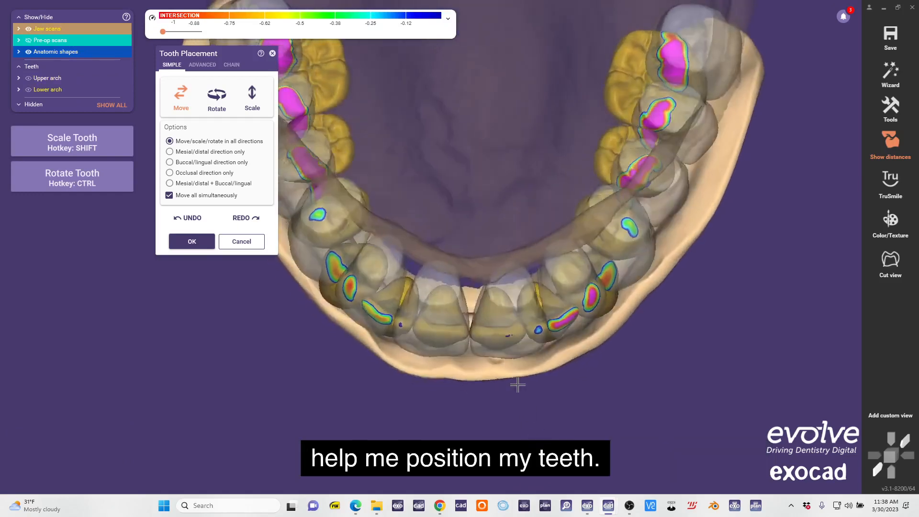
pyautogui.scroll(2, 427, 271)
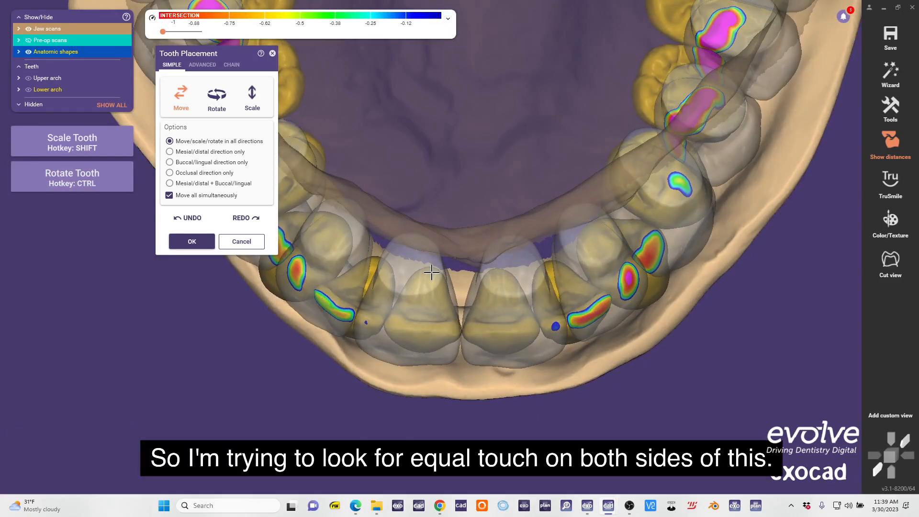
pyautogui.moveTo(433, 273); pyautogui.dragTo(433, 274)
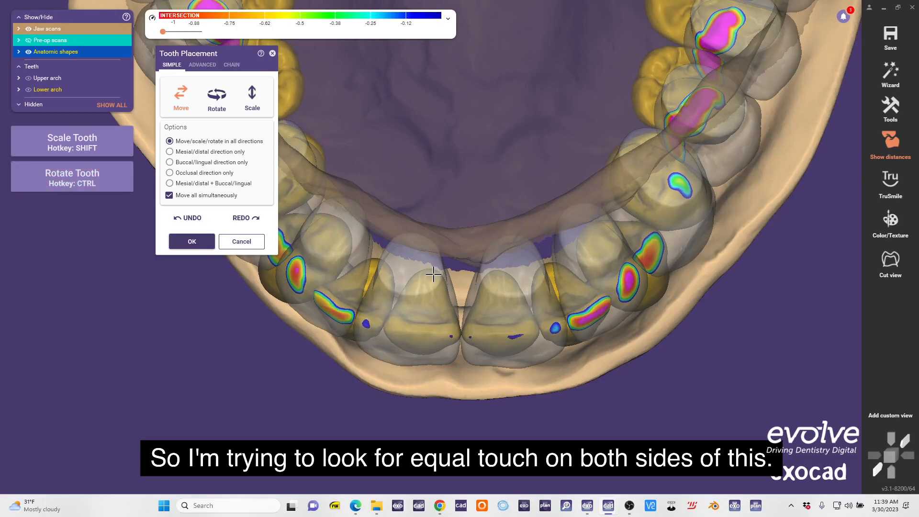
pyautogui.scroll(-5, 433, 275)
pyautogui.moveTo(432, 277); pyautogui.dragTo(425, 318, button='right')
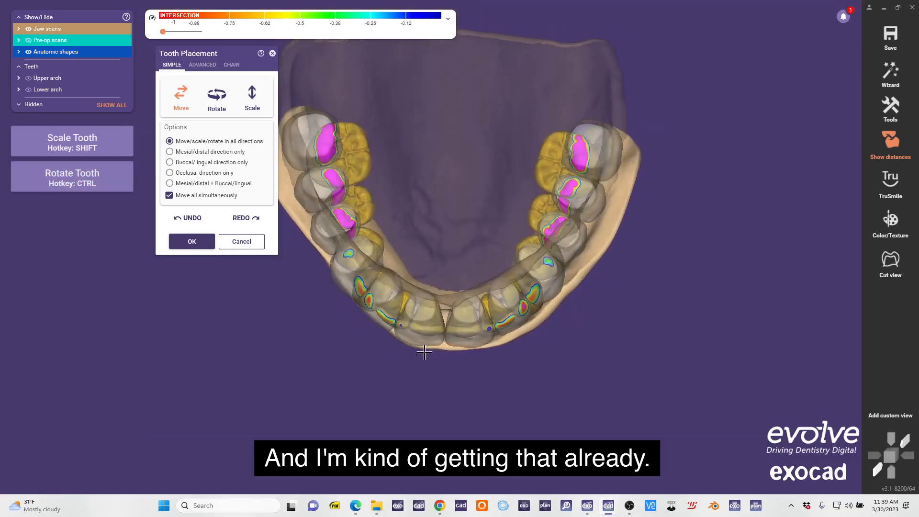
pyautogui.moveTo(425, 353); pyautogui.dragTo(432, 358, button='right')
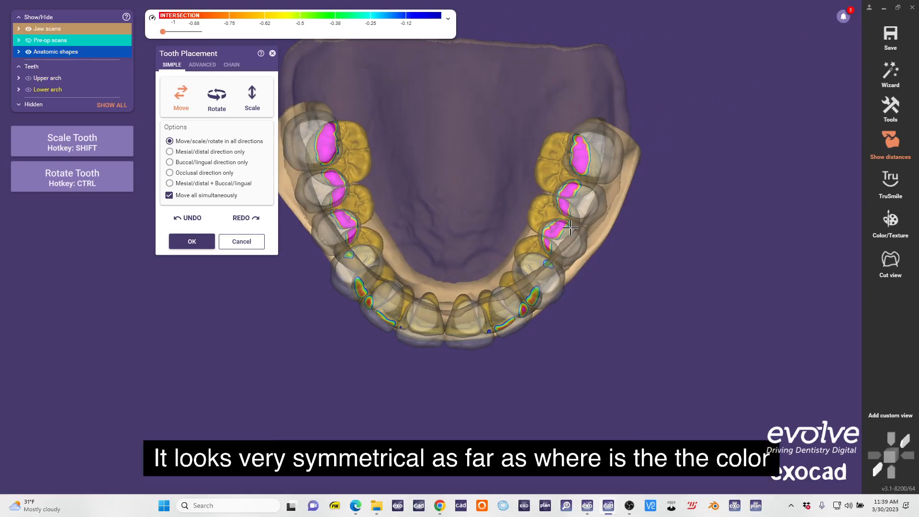
pyautogui.moveTo(555, 238); pyautogui.dragTo(529, 274, button='right')
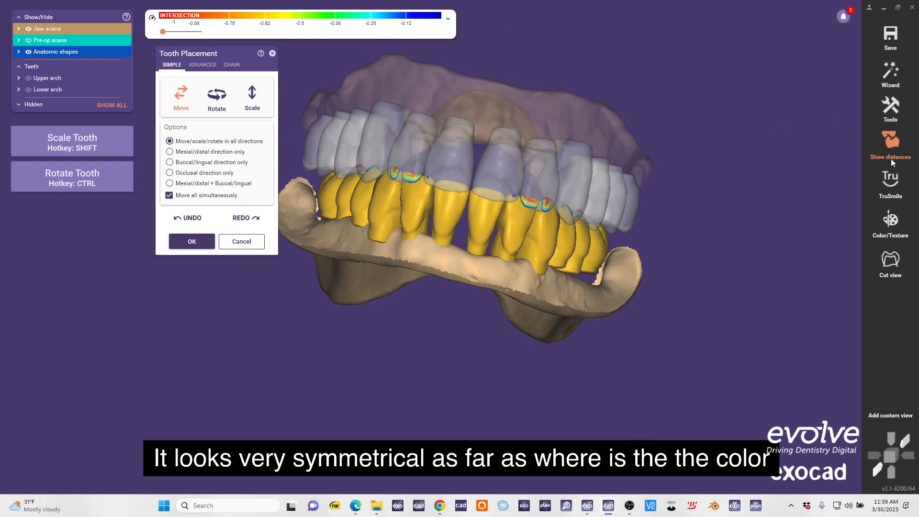
pyautogui.moveTo(425, 301); pyautogui.dragTo(543, 221, button='right')
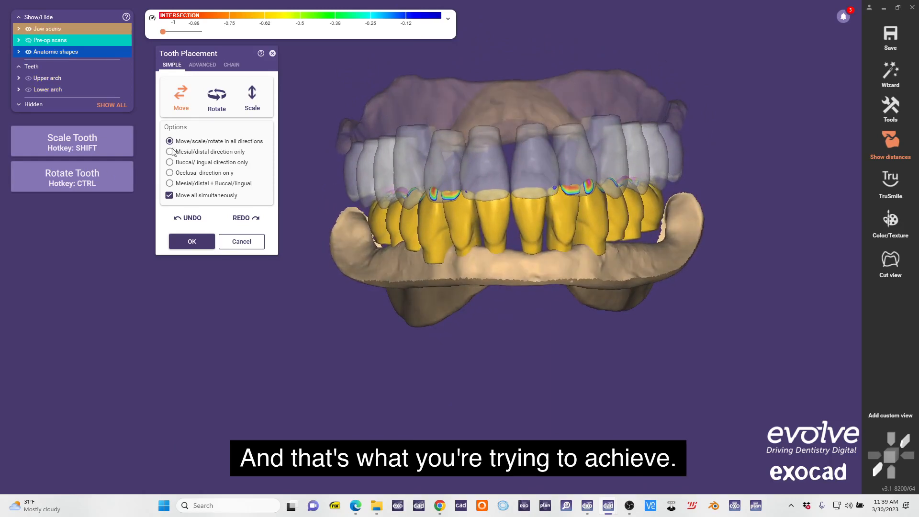
# Switch the lower teeth to chain placement with symmetry and move the distal discs to bring the posterior teeth against the upper arch.
pyautogui.click(230, 65)
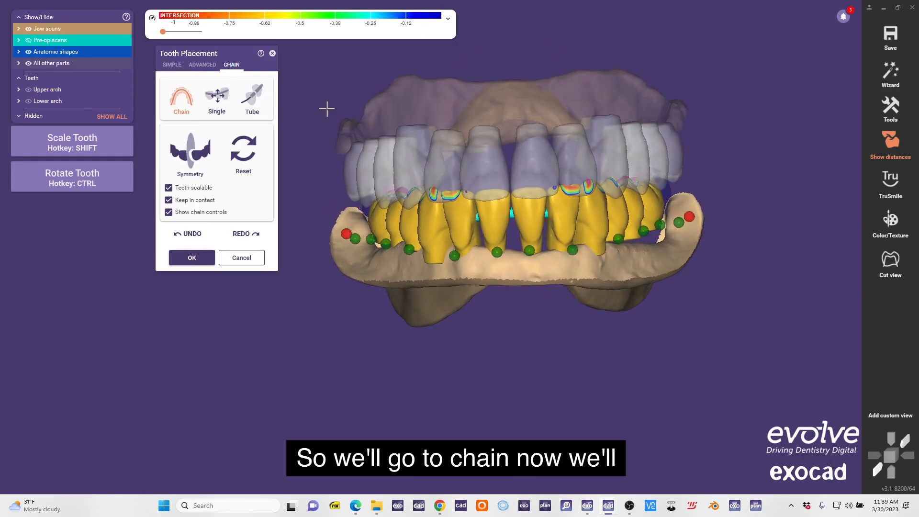
pyautogui.click(190, 152)
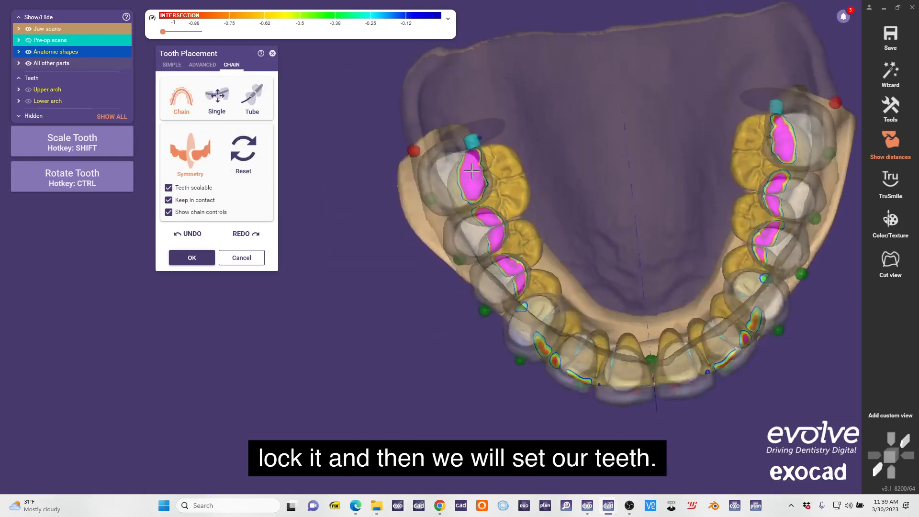
pyautogui.moveTo(481, 118)
pyautogui.mouseDown()
pyautogui.moveTo(459, 144)
pyautogui.moveTo(484, 136)
pyautogui.moveTo(454, 145)
pyautogui.mouseUp()
pyautogui.moveTo(736, 38); pyautogui.dragTo(559, 140, button='right')
pyautogui.scroll(3, 558, 141)
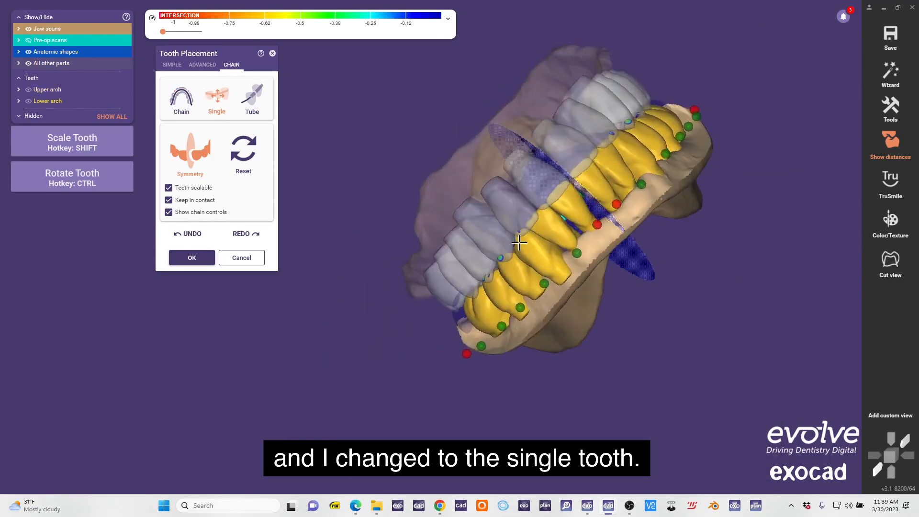
pyautogui.moveTo(526, 240); pyautogui.dragTo(525, 72, button='right')
# With the lower central incisors locked, use single placement mode to refine the contacts of the lower teeth symmetrically.
pyautogui.scroll(2, 550, 232)
pyautogui.scroll(-4, 553, 218)
pyautogui.scroll(4, 553, 201)
pyautogui.scroll(-2, 554, 201)
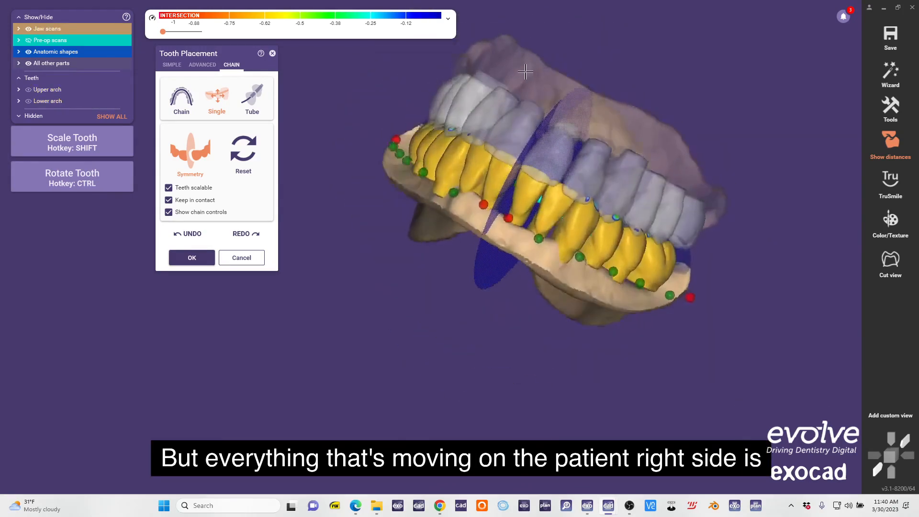
pyautogui.moveTo(584, 150); pyautogui.dragTo(436, 223, button='right')
pyautogui.scroll(3, 434, 222)
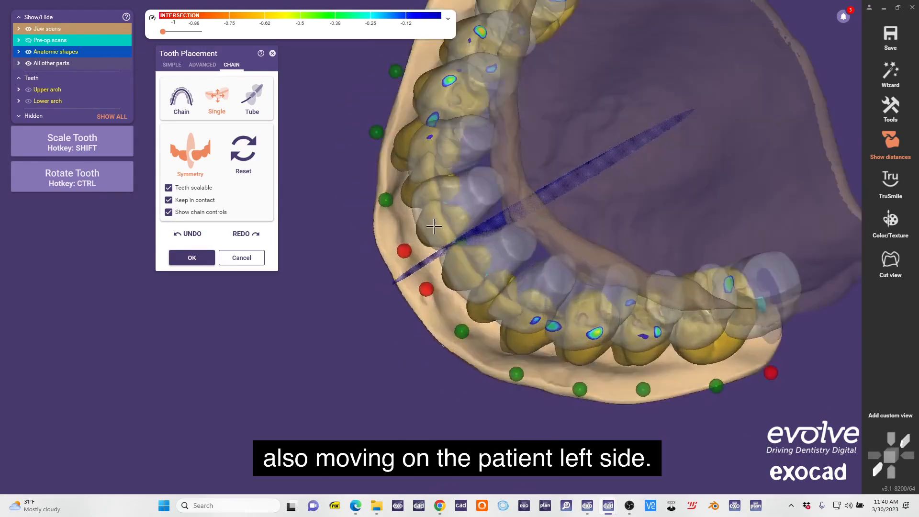
# Unlock the lower central incisors and lock the second premolars while chain symmetry stays active.
pyautogui.scroll(-3, 408, 249)
pyautogui.moveTo(488, 203); pyautogui.dragTo(574, 145, button='right')
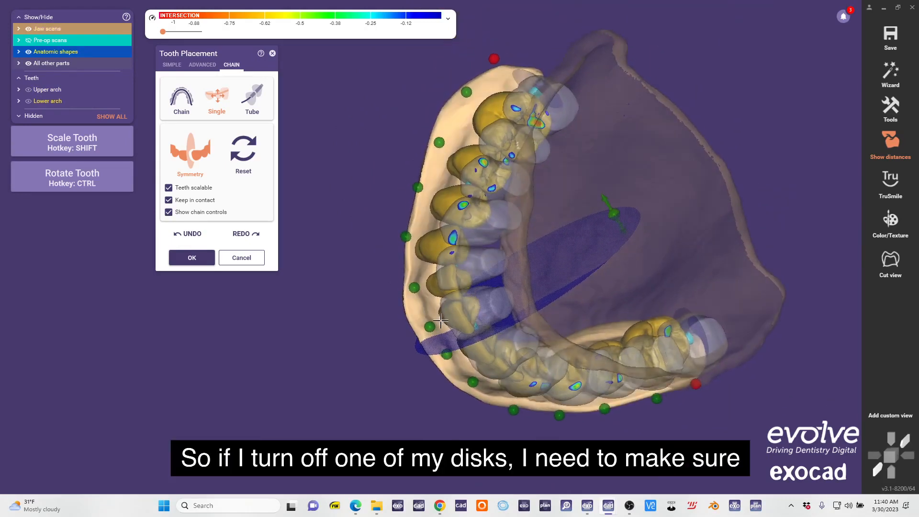
pyautogui.moveTo(440, 131); pyautogui.dragTo(621, 220, button='right')
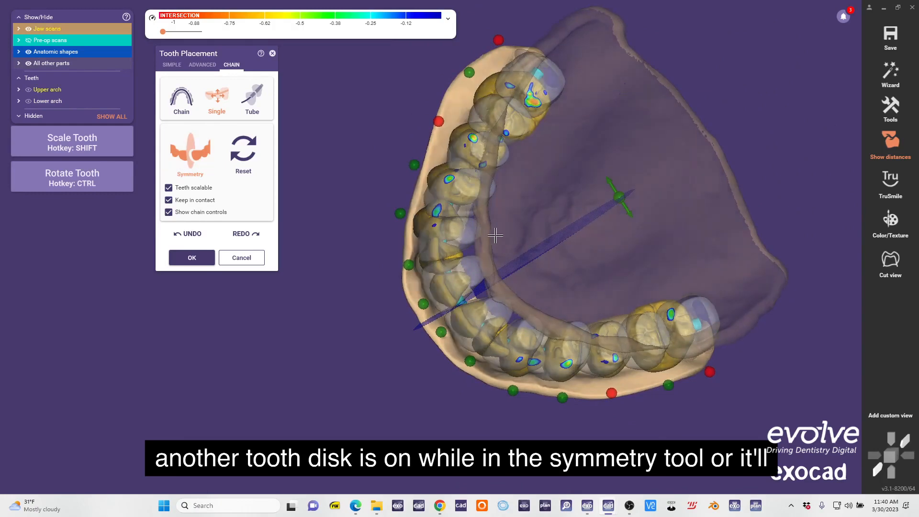
pyautogui.moveTo(495, 235); pyautogui.dragTo(446, 213, button='right')
# Move the lower central incisors into contact with the upper incisors and scale the lower anterior teeth down slightly.
pyautogui.scroll(4, 447, 219)
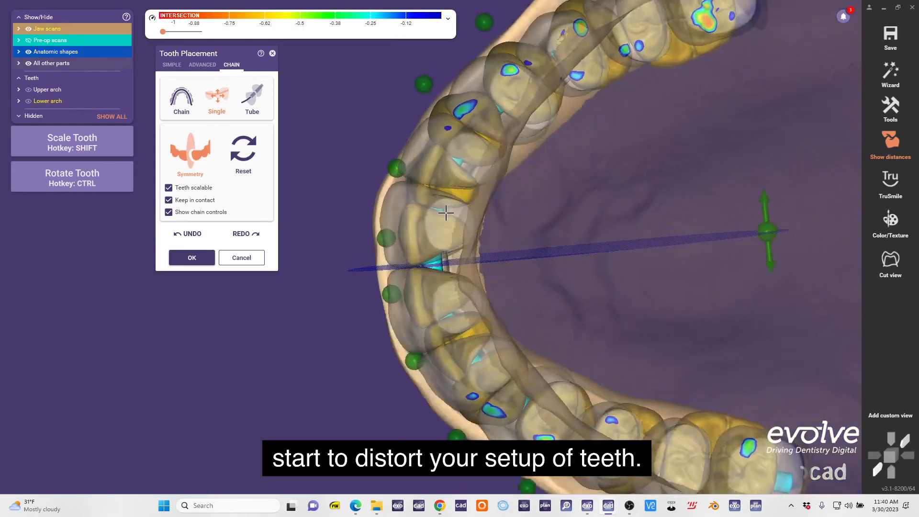
pyautogui.scroll(2, 461, 229)
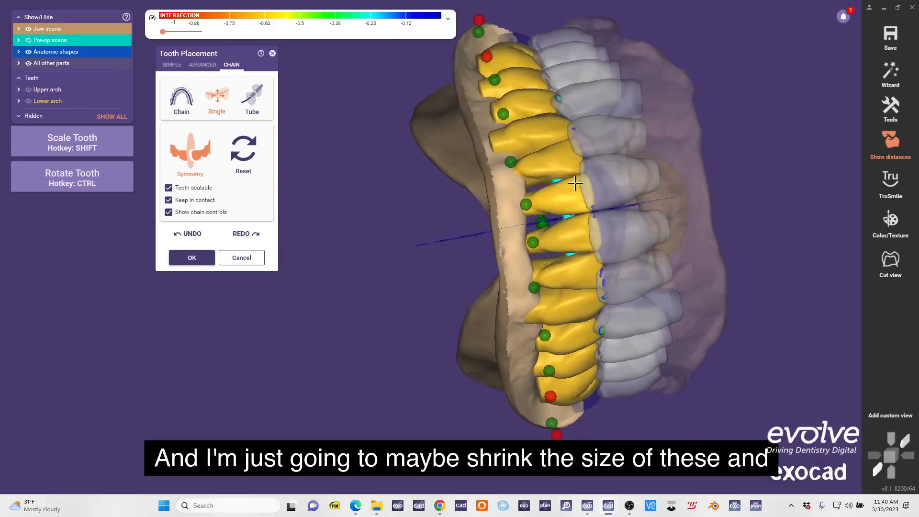
pyautogui.scroll(2, 589, 215)
pyautogui.moveTo(576, 187); pyautogui.dragTo(582, 225, button='right')
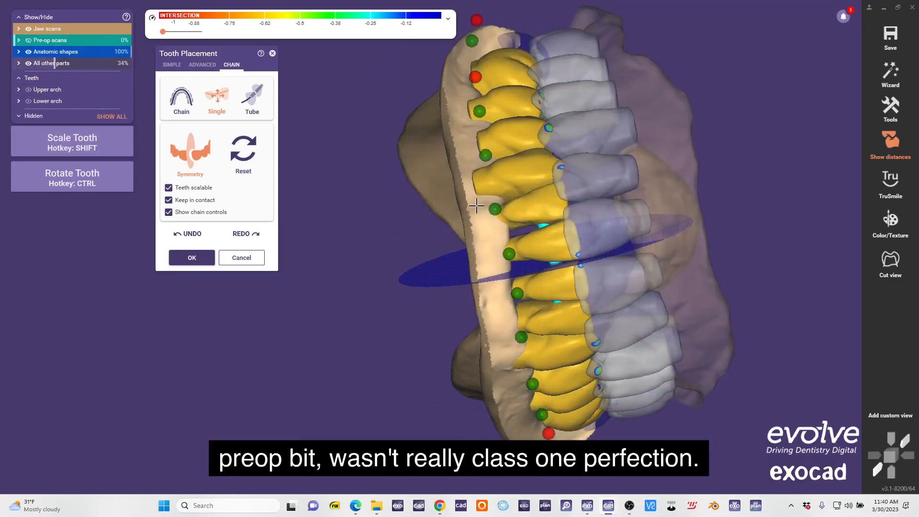
pyautogui.moveTo(476, 205); pyautogui.dragTo(537, 218, button='right')
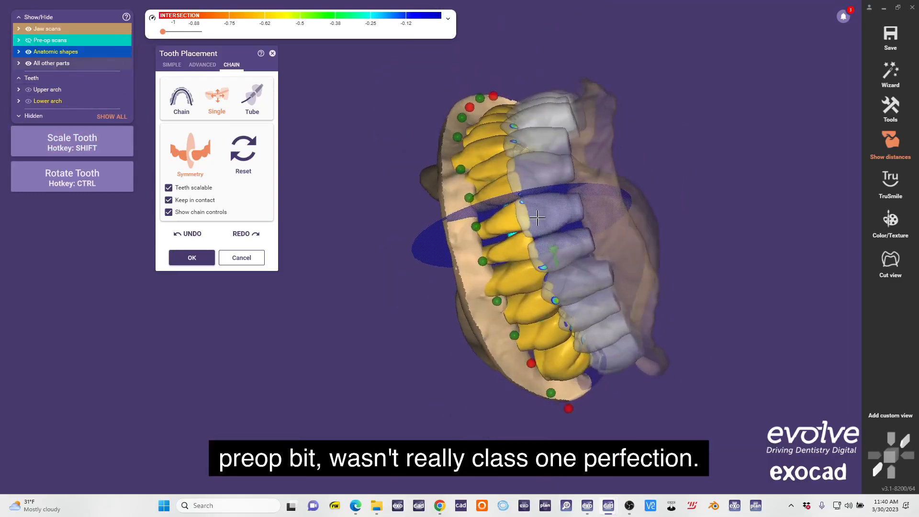
# Lock the central incisors, unlock the second premolars and adjust the lower molars symmetrically against the upper molars.
pyautogui.moveTo(629, 137); pyautogui.dragTo(547, 152, button='right')
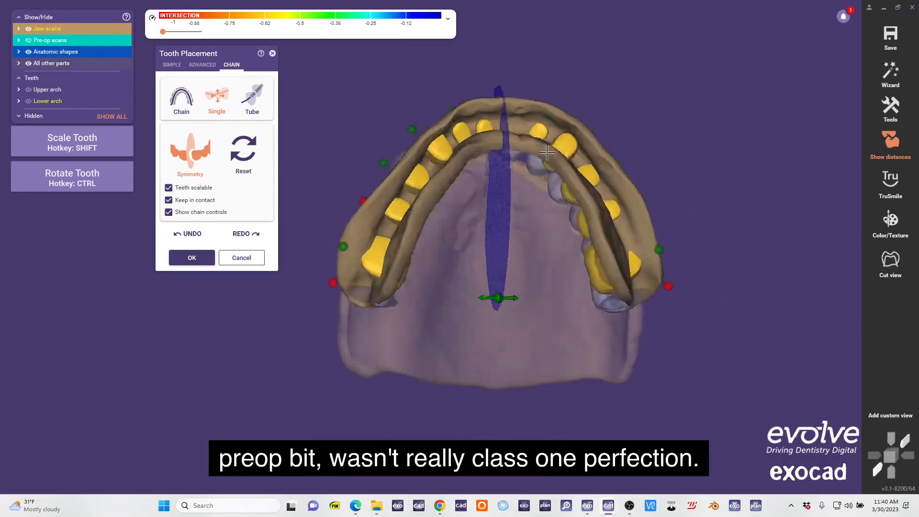
pyautogui.scroll(5, 527, 123)
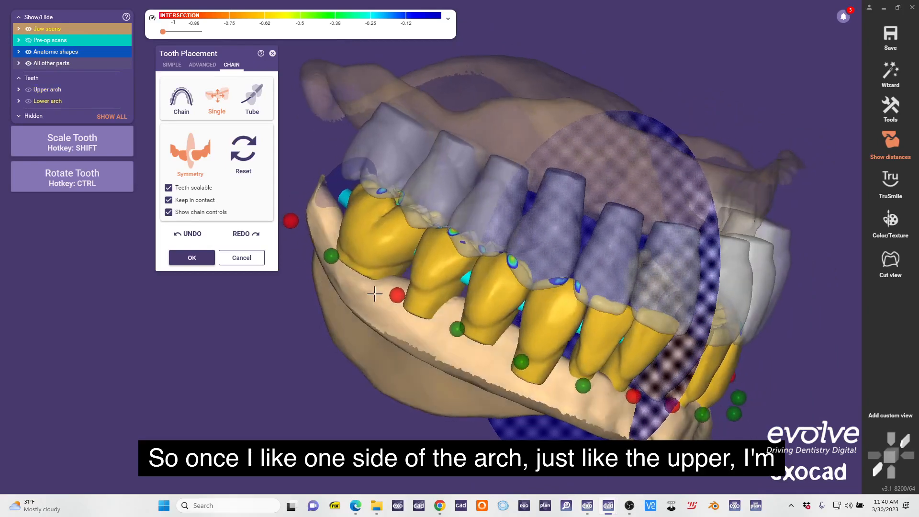
pyautogui.moveTo(406, 250); pyautogui.dragTo(429, 181, button='right')
pyautogui.scroll(3, 437, 167)
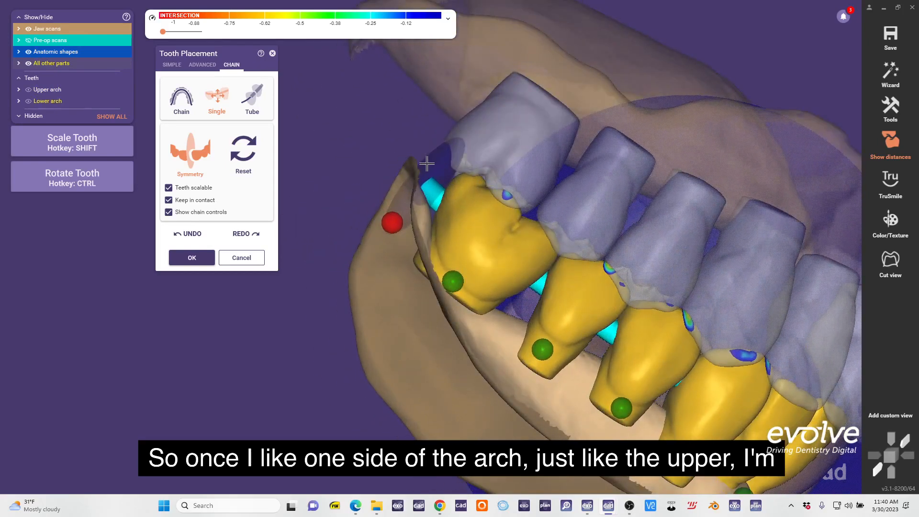
pyautogui.moveTo(427, 164); pyautogui.dragTo(425, 159)
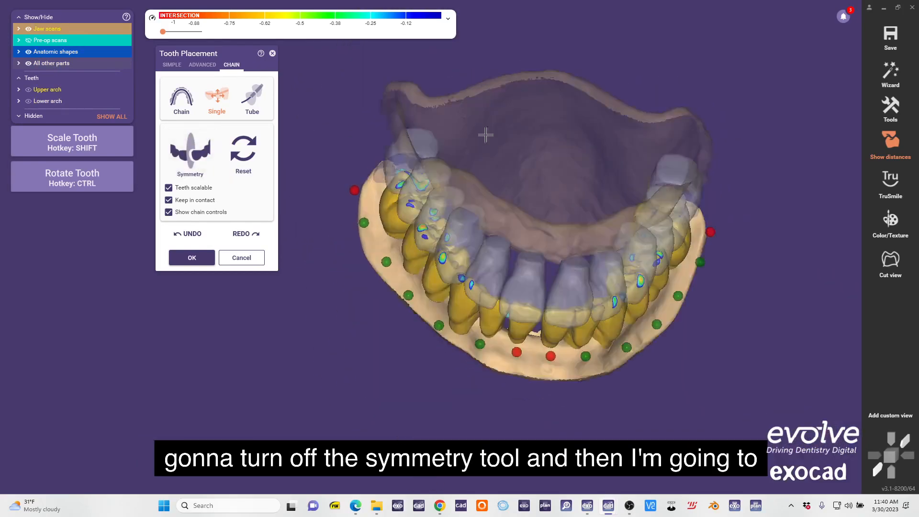
# With symmetry off, adjust the posterior teeth on the other side of the lower arch in chain mode and accept the placement.
pyautogui.moveTo(574, 180); pyautogui.dragTo(622, 182, button='right')
pyautogui.scroll(4, 631, 239)
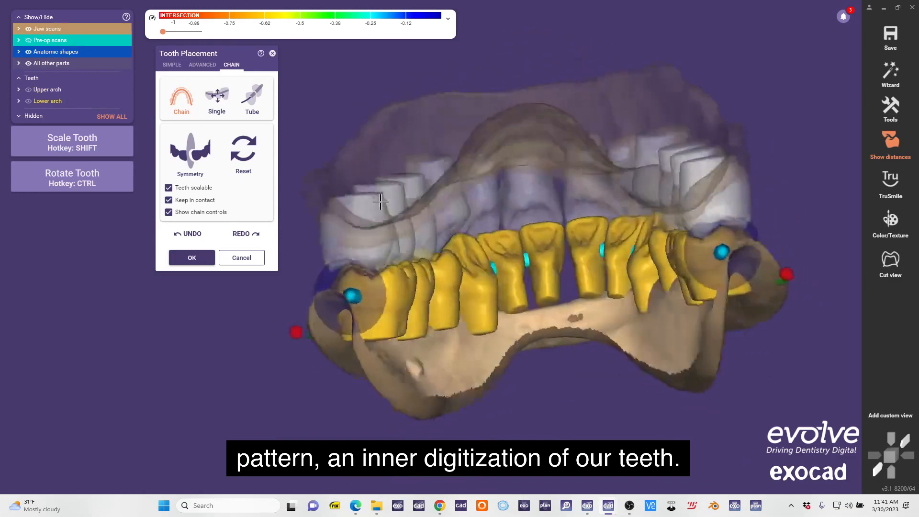
pyautogui.moveTo(380, 201); pyautogui.dragTo(581, 207, button='right')
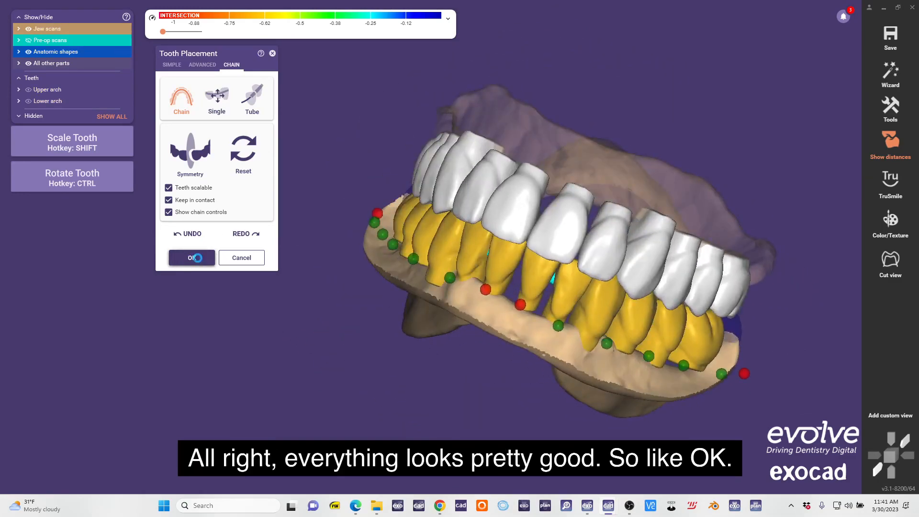
pyautogui.click(193, 257)
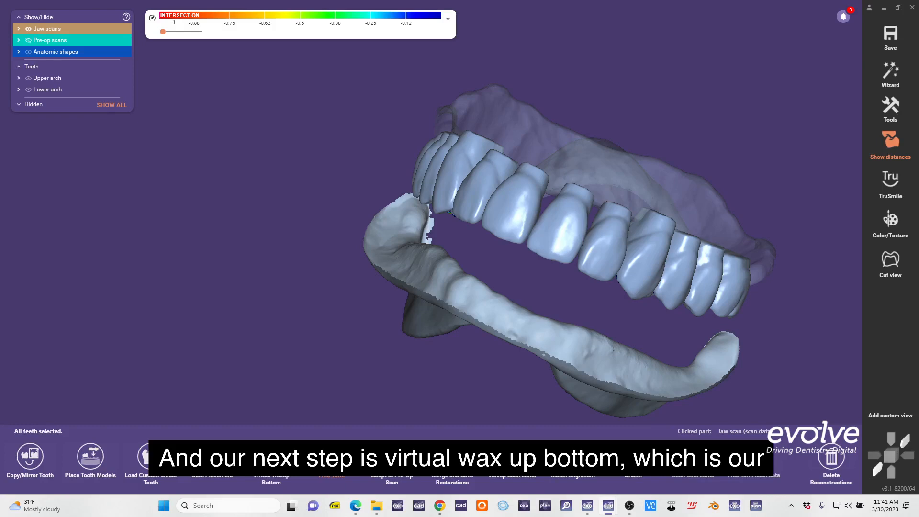
# Create the upper virtual waxup bottom with the gingiva bottom design, setting the insertion direction from a view of the intaglio.
pyautogui.click(271, 457)
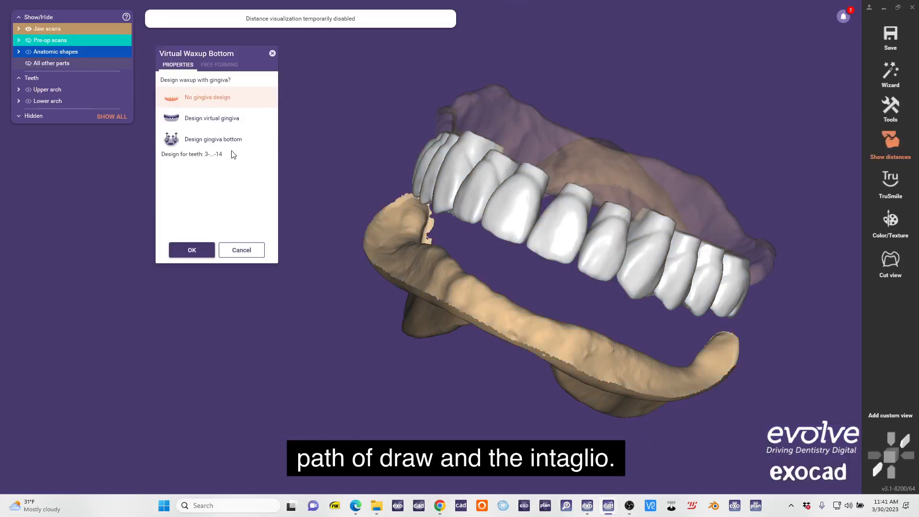
pyautogui.click(231, 141)
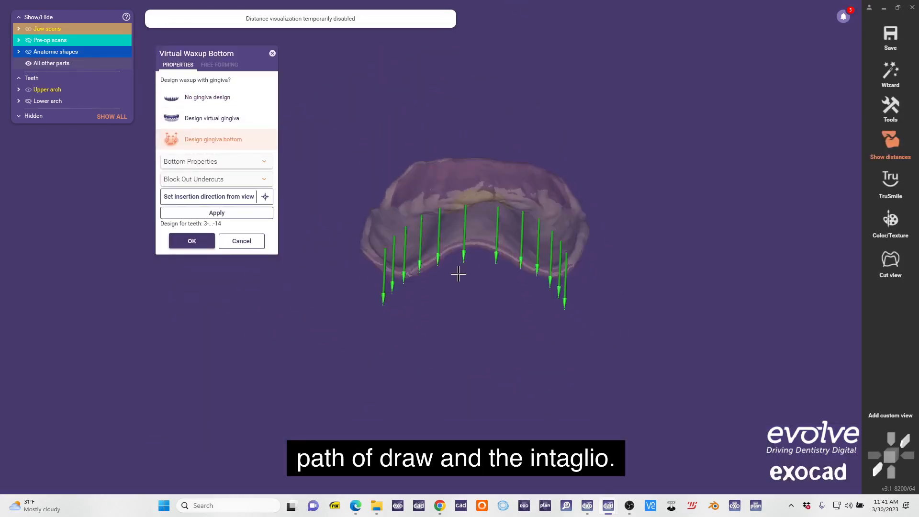
pyautogui.moveTo(506, 228); pyautogui.dragTo(491, 189, button='right')
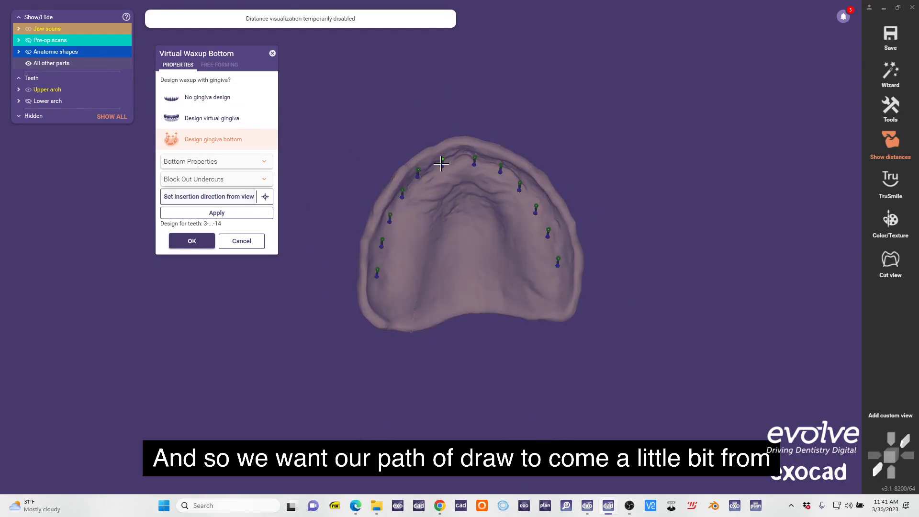
pyautogui.moveTo(441, 164); pyautogui.dragTo(481, 220, button='right')
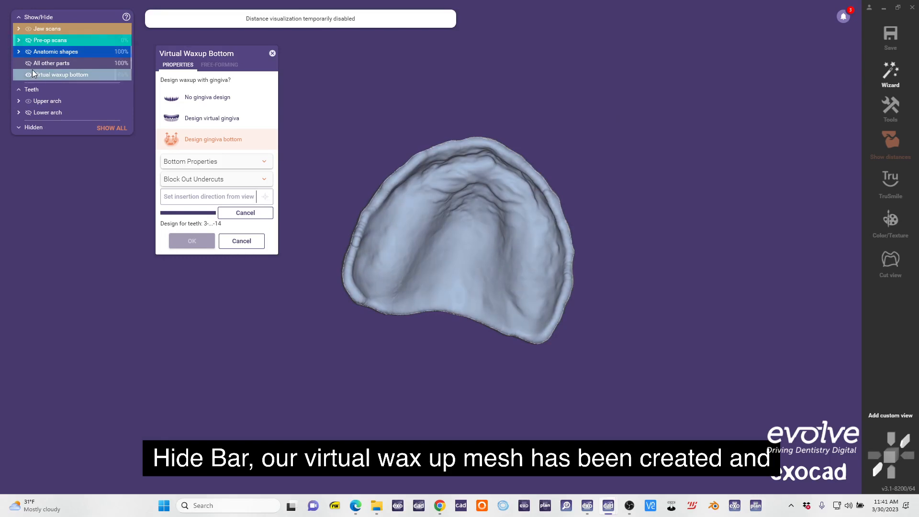
pyautogui.moveTo(554, 205); pyautogui.dragTo(515, 230, button='right')
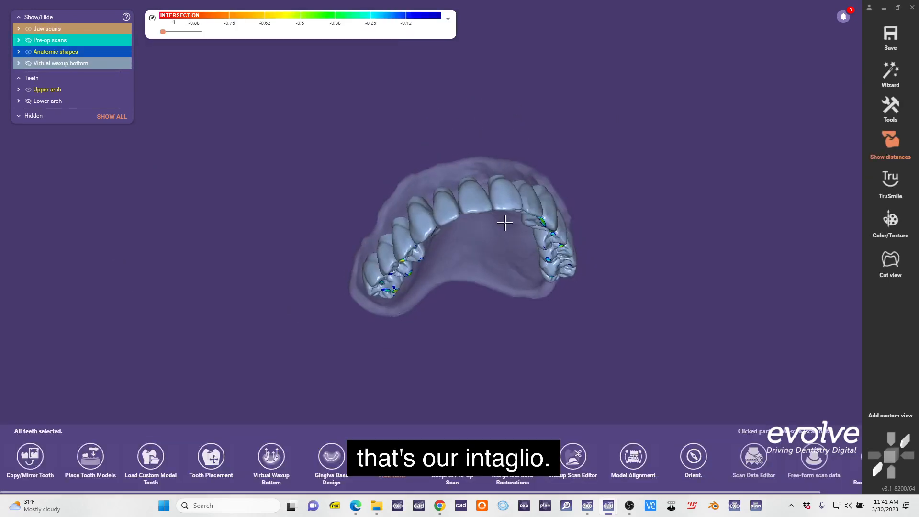
pyautogui.moveTo(503, 221); pyautogui.dragTo(550, 205, button='right')
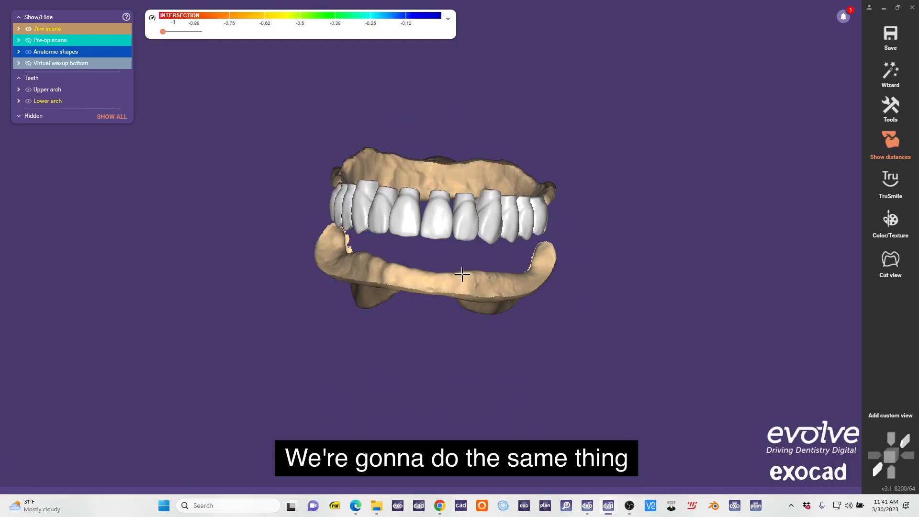
# Create the virtual waxup bottom for the lower jaw with the gingiva bottom design, using an insertion direction from above the ridge.
pyautogui.click(462, 274)
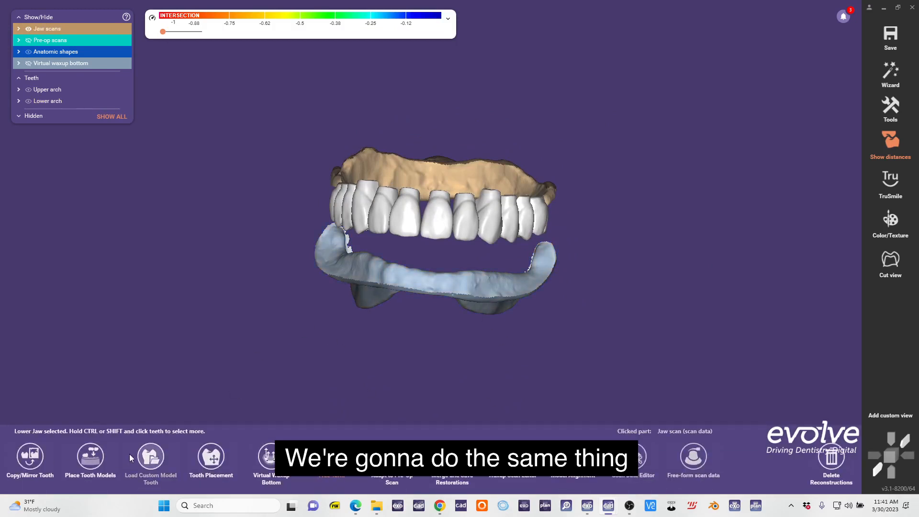
pyautogui.click(271, 457)
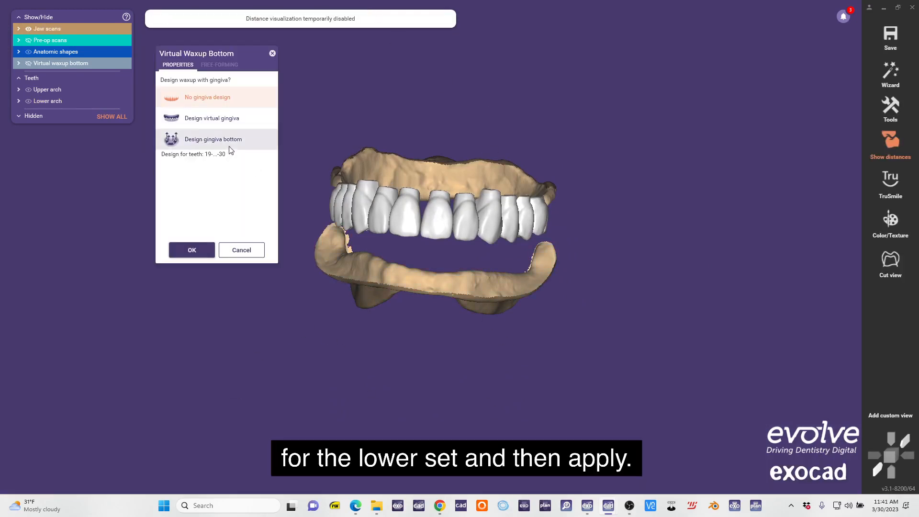
pyautogui.click(230, 149)
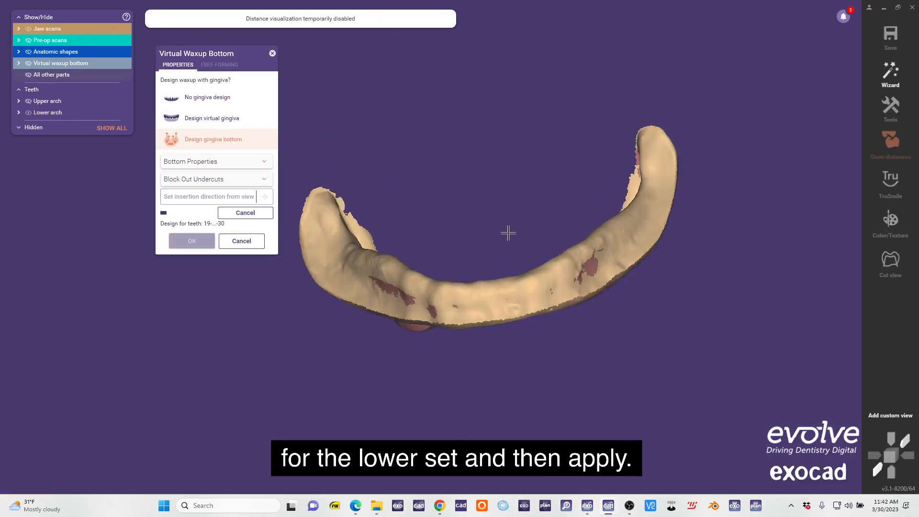
pyautogui.click(189, 240)
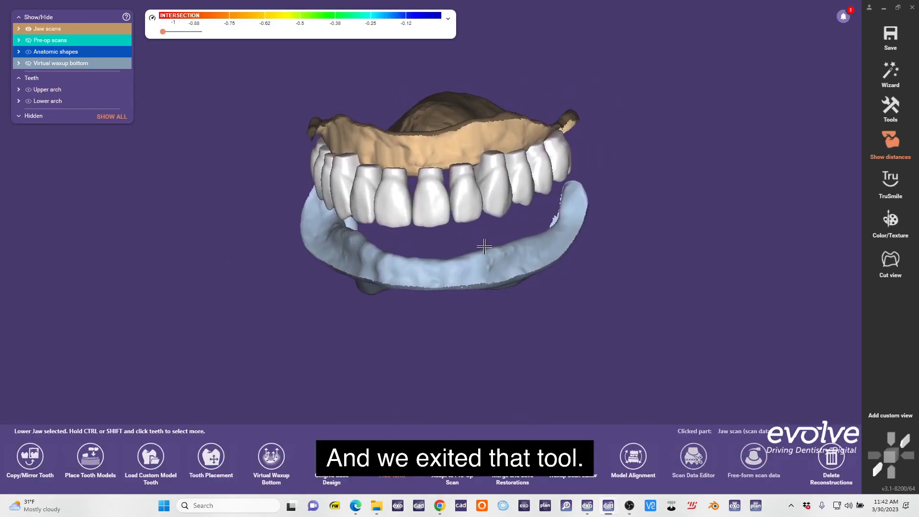
# Show the anatomic shapes at 100%, select both the upper and lower jaws and open Tooth Placement for all teeth together.
pyautogui.moveTo(485, 246); pyautogui.dragTo(496, 229, button='right')
pyautogui.click(392, 458)
pyautogui.doubleClick(59, 51)
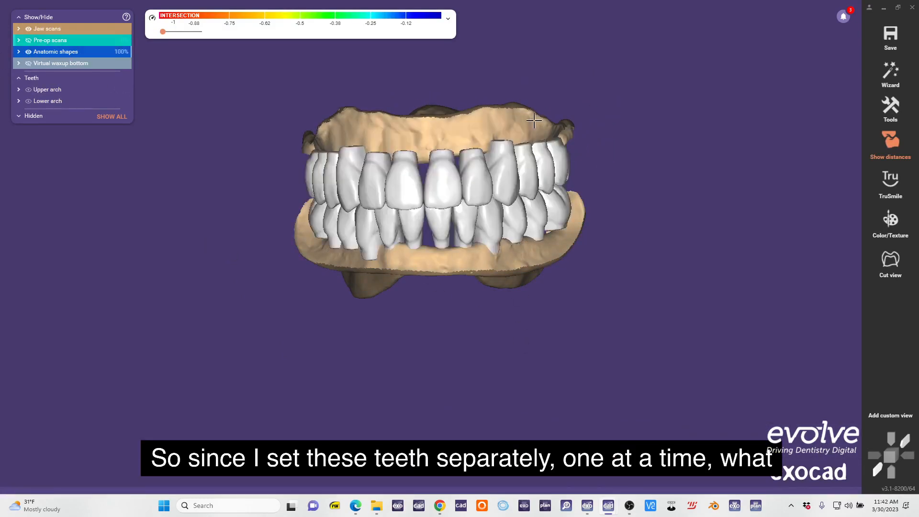
pyautogui.moveTo(434, 184)
pyautogui.mouseDown(button='right')
pyautogui.moveTo(425, 175)
pyautogui.moveTo(443, 174)
pyautogui.mouseUp(button='right')
pyautogui.click(453, 123)
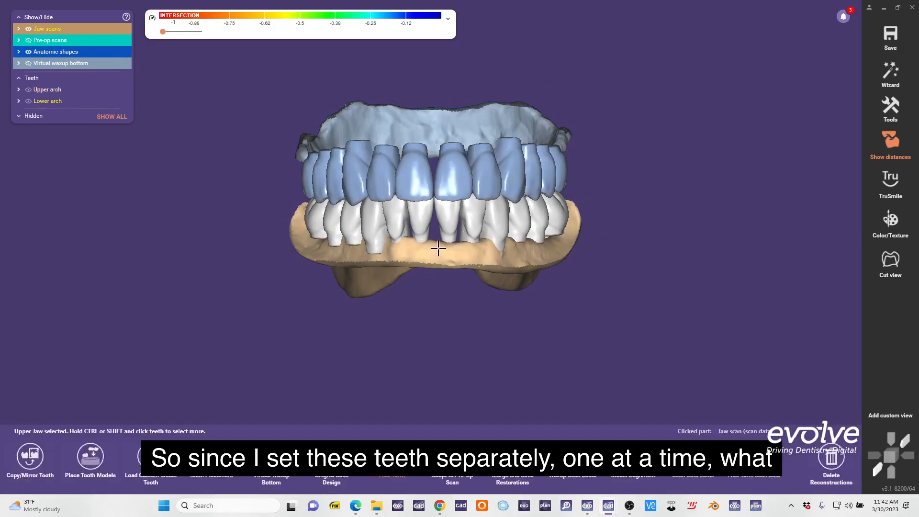
pyautogui.keyDown('ctrl'); pyautogui.click(437, 249); pyautogui.keyUp('ctrl')
pyautogui.moveTo(404, 300); pyautogui.dragTo(462, 261, button='right')
pyautogui.click(215, 449)
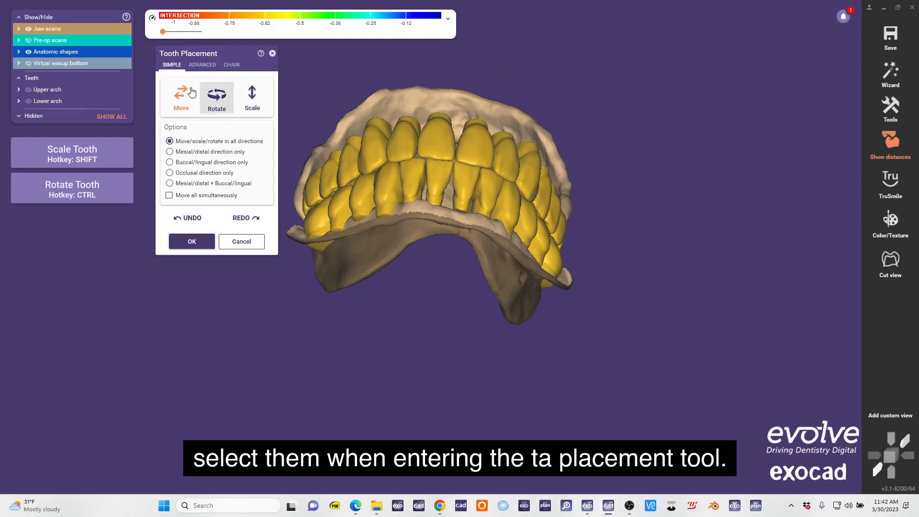
# Turn on instant anatomic morphing for both the upper and lower jaw in the advanced tooth placement options.
pyautogui.click(203, 65)
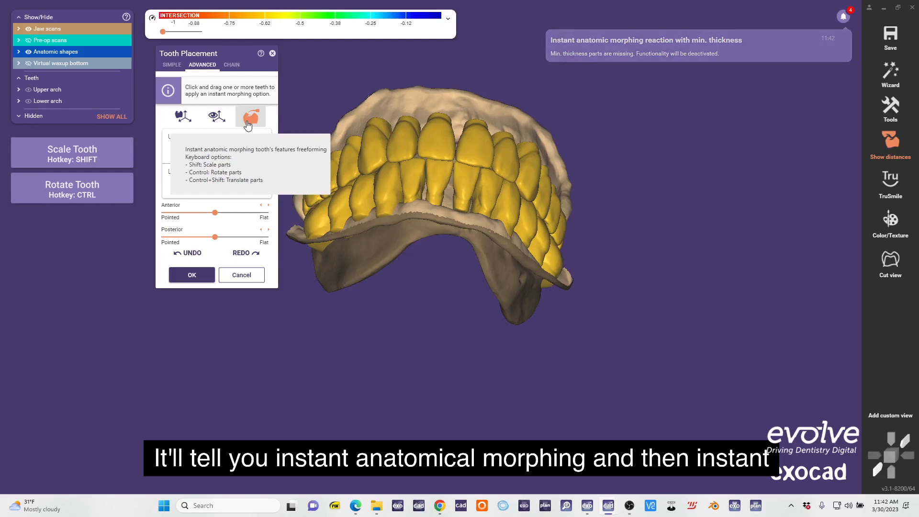
pyautogui.press('ctrl')
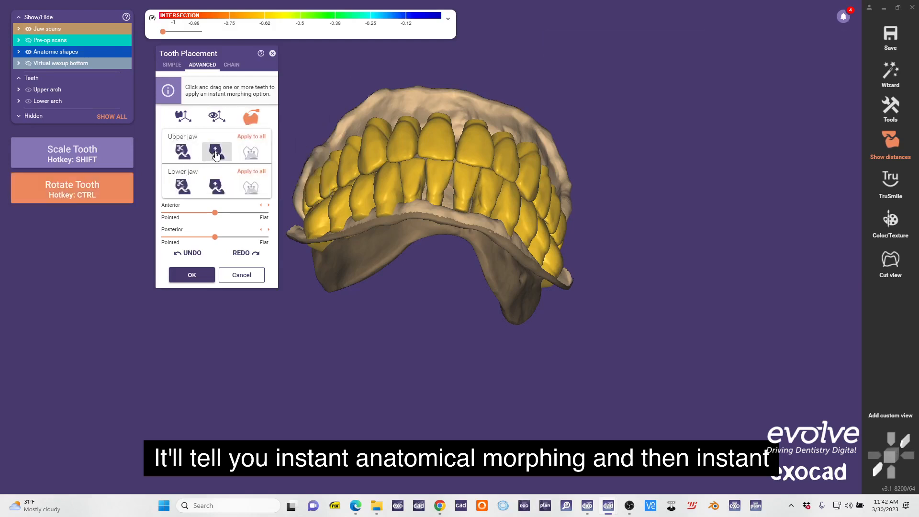
pyautogui.click(217, 187)
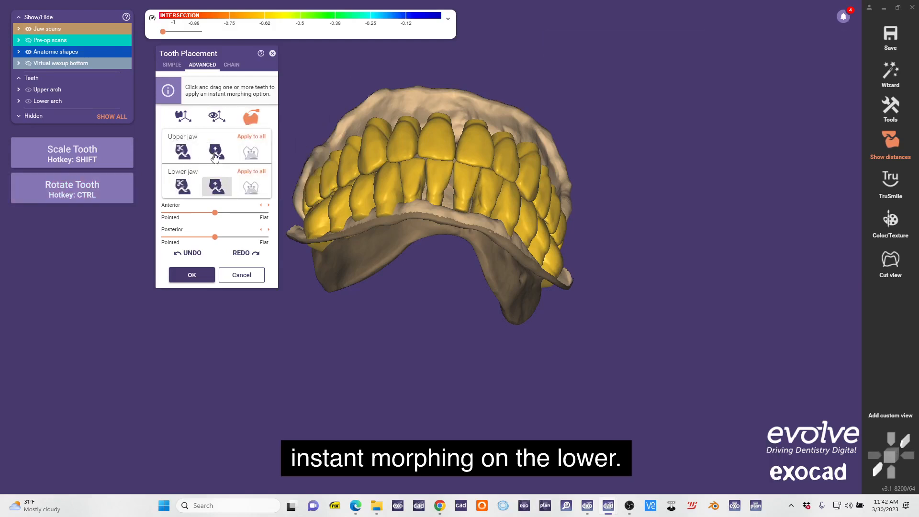
# Fade the lower jaw scan and refine how the posterior teeth on one side interdigitate using instant anatomic morphing.
pyautogui.moveTo(435, 242); pyautogui.dragTo(109, 191, button='right')
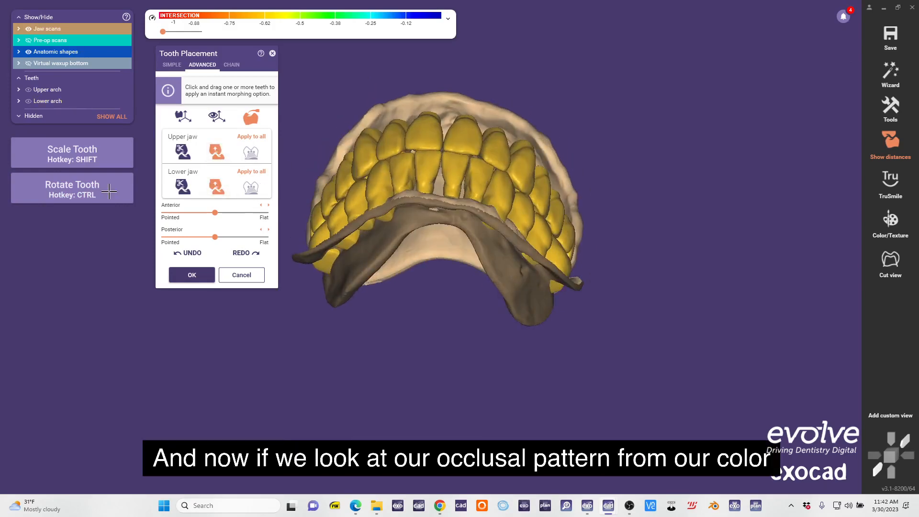
pyautogui.click(68, 101)
pyautogui.moveTo(369, 252); pyautogui.dragTo(403, 248, button='right')
pyautogui.scroll(3, 403, 247)
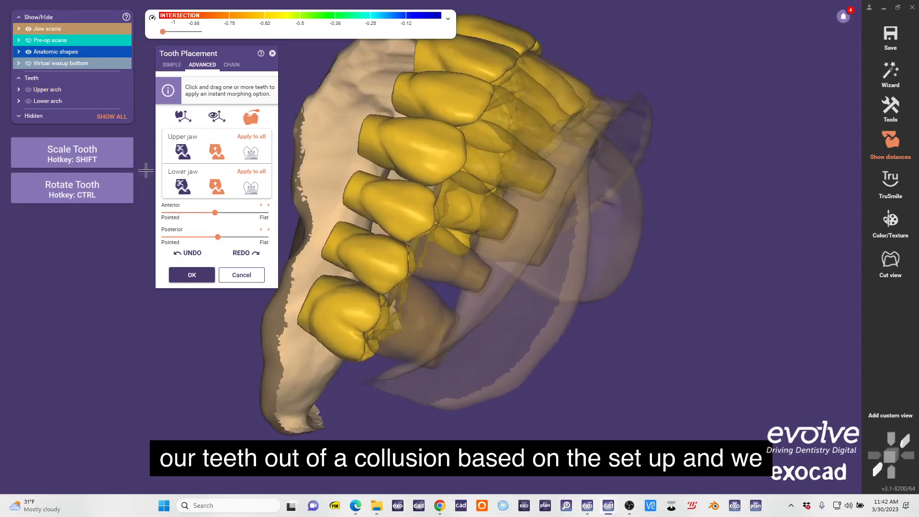
pyautogui.moveTo(74, 54); pyautogui.dragTo(450, 109)
pyautogui.scroll(-2, 450, 110)
pyautogui.scroll(5, 416, 260)
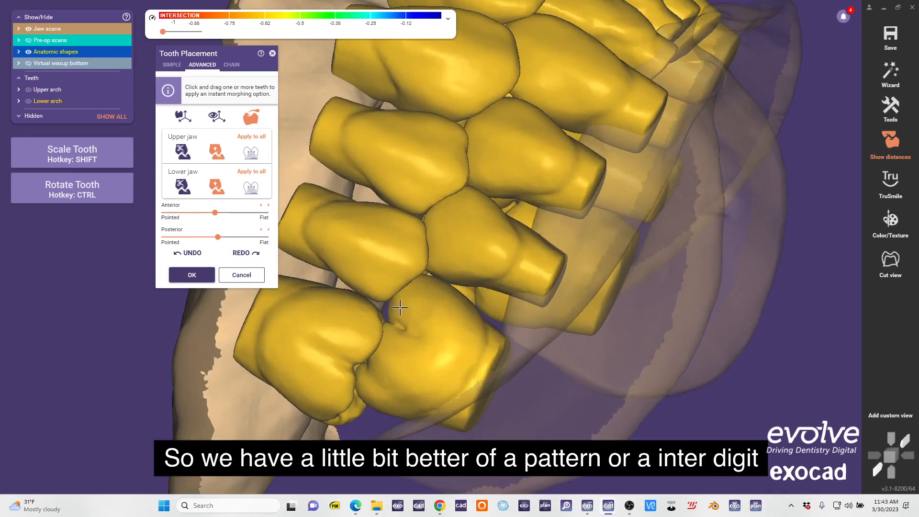
# Refine the interdigitation of the posterior teeth on the opposite side with instant anatomic morphing and accept the tooth placement.
pyautogui.scroll(-5, 415, 271)
pyautogui.moveTo(396, 236); pyautogui.dragTo(385, 216, button='right')
pyautogui.scroll(5, 523, 239)
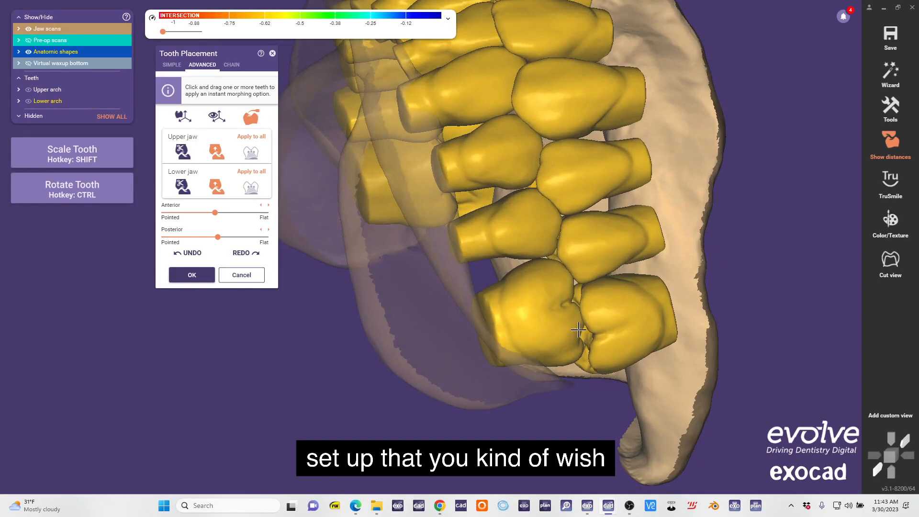
pyautogui.scroll(-5, 580, 268)
pyautogui.moveTo(580, 269); pyautogui.dragTo(577, 229, button='right')
pyautogui.scroll(6, 576, 230)
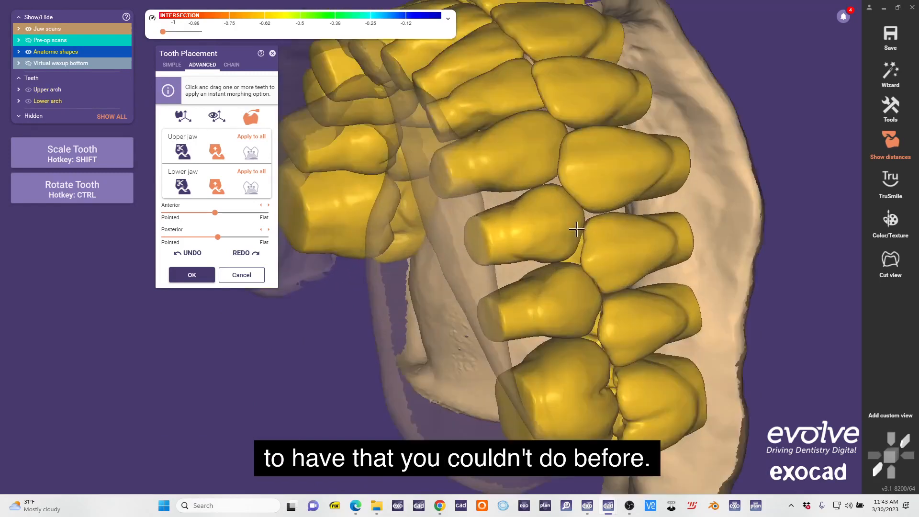
pyautogui.scroll(-5, 581, 216)
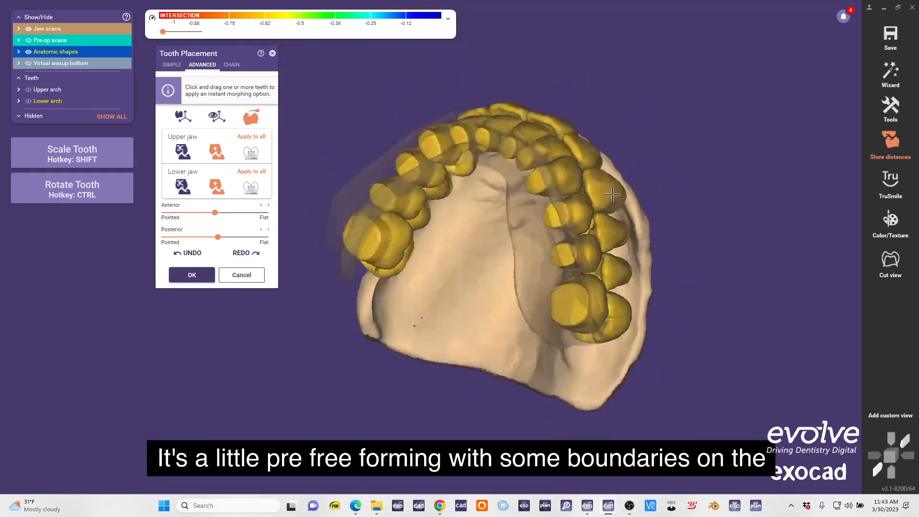
pyautogui.moveTo(581, 215); pyautogui.dragTo(479, 297, button='right')
# Select all upper and lower teeth and open anatomic Free-Forming with the Tooth parts preset.
pyautogui.moveTo(108, 52); pyautogui.dragTo(74, 52)
pyautogui.moveTo(426, 194)
pyautogui.mouseDown(button='right')
pyautogui.moveTo(438, 45)
pyautogui.moveTo(433, 194)
pyautogui.mouseUp(button='right')
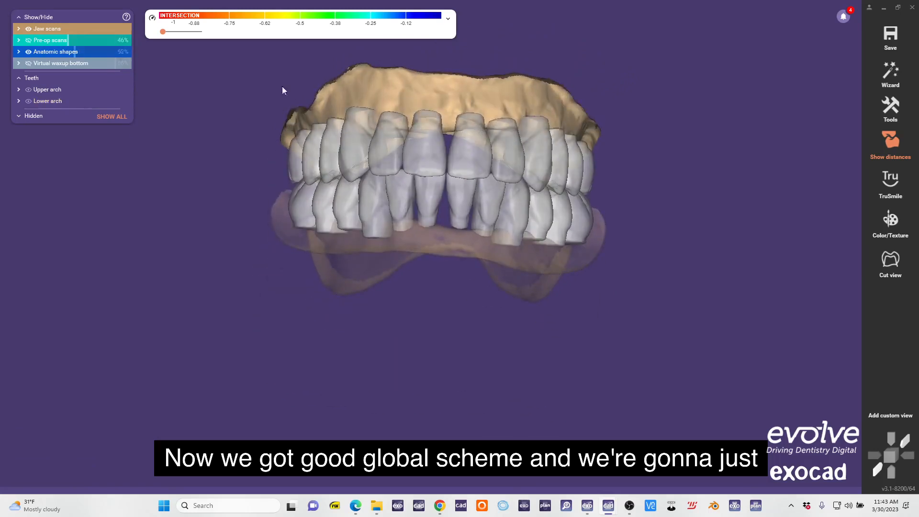
pyautogui.moveTo(480, 221); pyautogui.dragTo(477, 200, button='right')
pyautogui.click(473, 93)
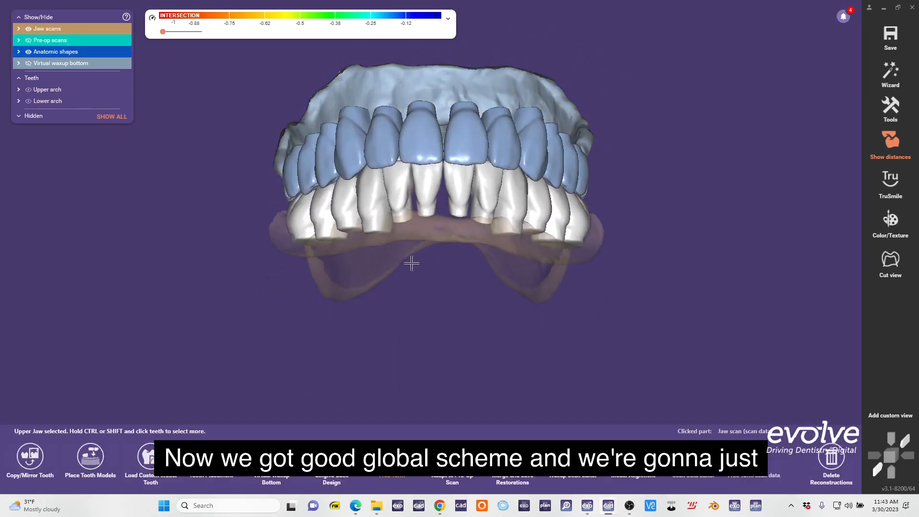
pyautogui.hotkey('ctrl', 'a')
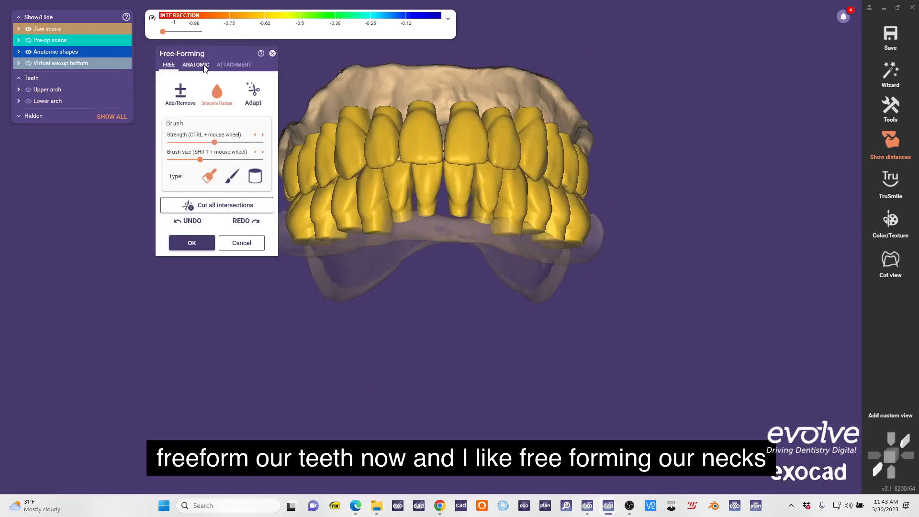
pyautogui.click(204, 68)
pyautogui.click(238, 100)
# Reshape the necks of the lower teeth over the ridge with the Tooth parts preset.
pyautogui.moveTo(545, 277); pyautogui.dragTo(516, 156, button='right')
pyautogui.scroll(6, 454, 162)
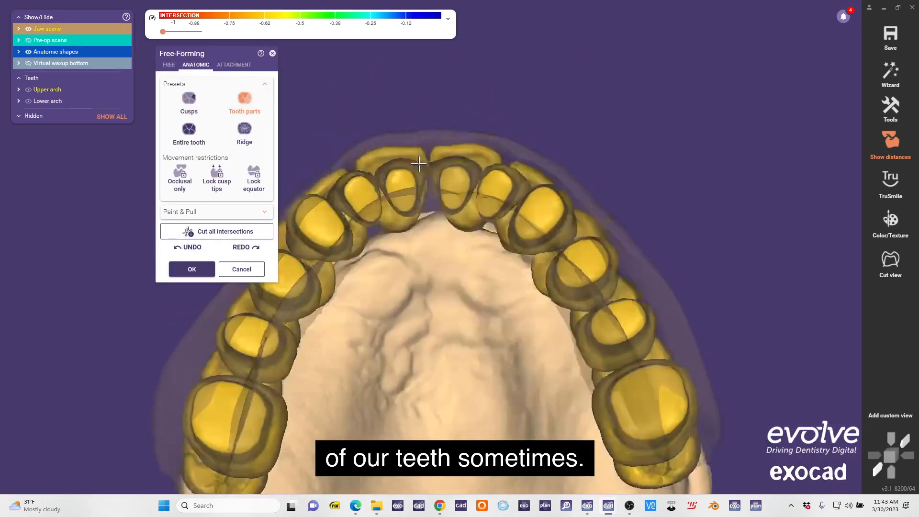
pyautogui.moveTo(418, 164); pyautogui.dragTo(359, 173, button='right')
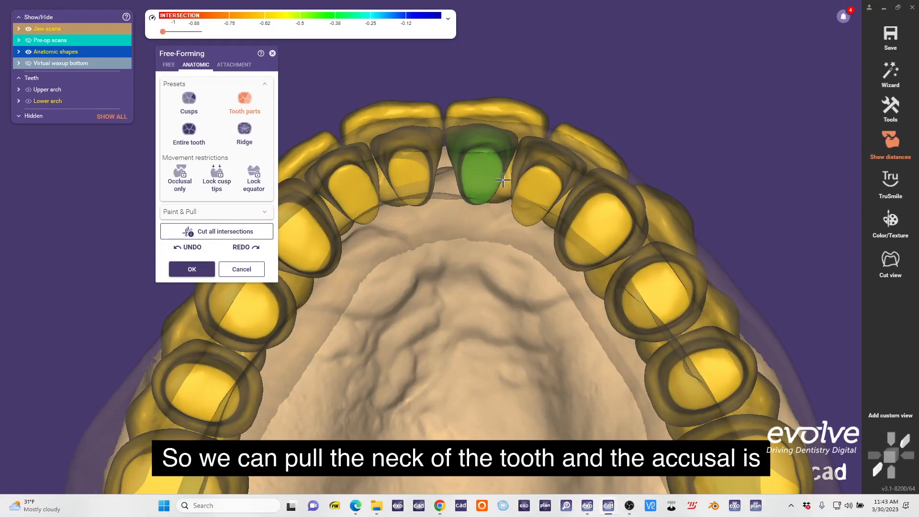
pyautogui.scroll(-2, 541, 182)
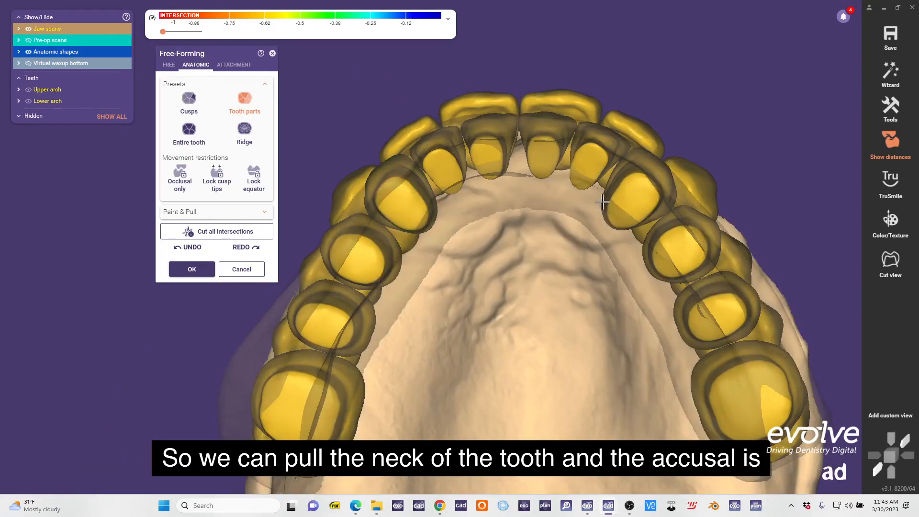
pyautogui.moveTo(635, 191); pyautogui.dragTo(610, 175, button='right')
pyautogui.moveTo(526, 226); pyautogui.dragTo(553, 231, button='right')
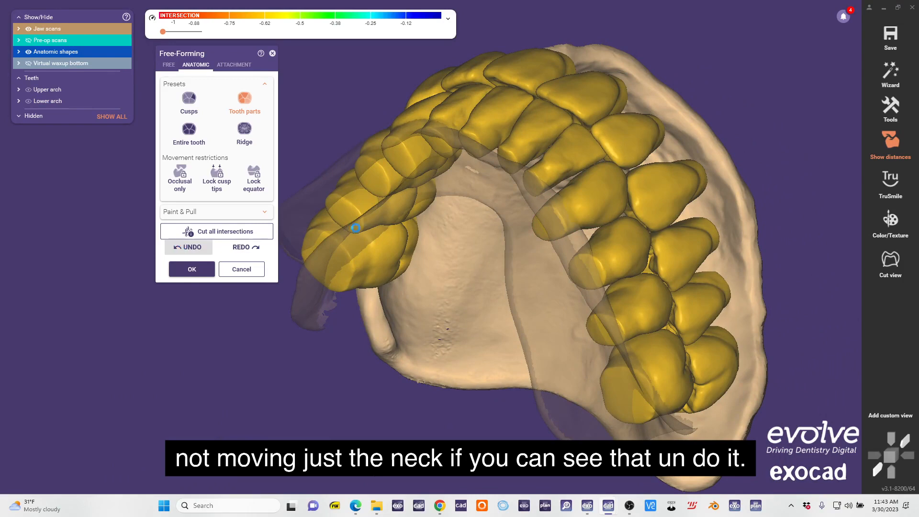
# Display the pre-op scans at full opacity and compare the necks of the upper teeth with the pre-op denture.
pyautogui.moveTo(517, 192); pyautogui.dragTo(463, 229, button='right')
pyautogui.moveTo(99, 41); pyautogui.dragTo(130, 41)
pyautogui.moveTo(459, 172); pyautogui.dragTo(619, 220, button='right')
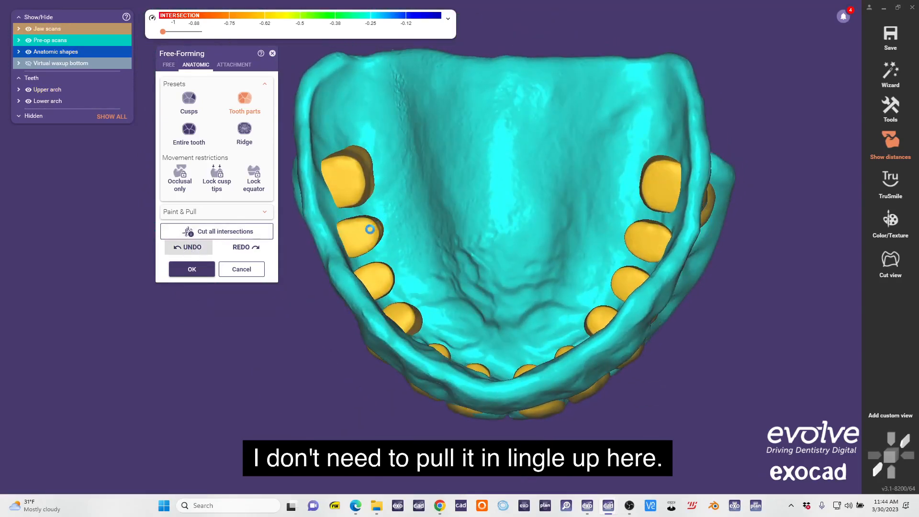
pyautogui.moveTo(368, 229); pyautogui.dragTo(466, 96, button='right')
pyautogui.scroll(-3, 476, 149)
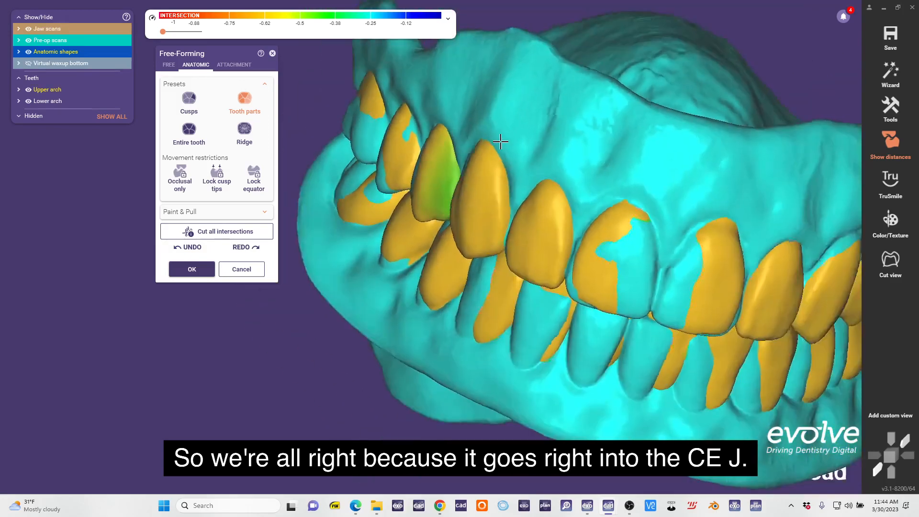
pyautogui.scroll(-2, 627, 153)
pyautogui.moveTo(628, 154); pyautogui.dragTo(669, 152, button='right')
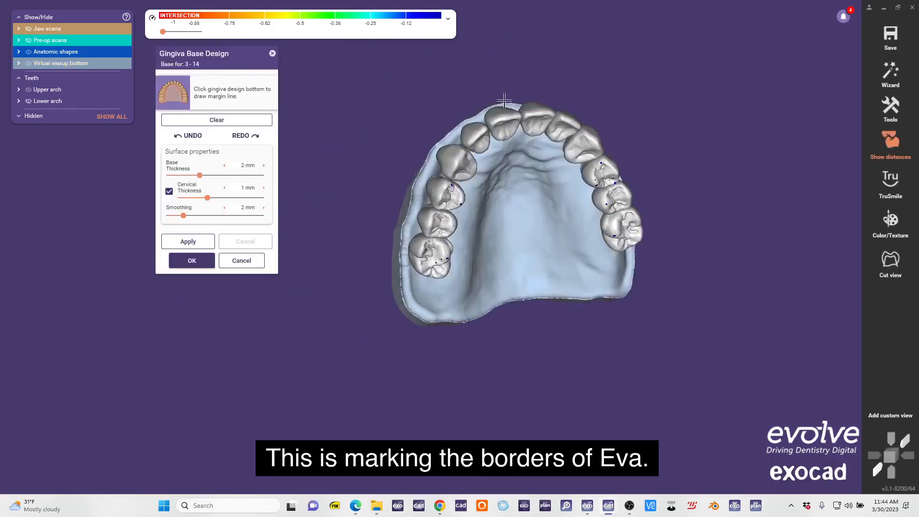
# Draw the upper gingiva base margin line along the vestibule and posterior border, then generate and accept the gingiva base.
pyautogui.scroll(4, 397, 262)
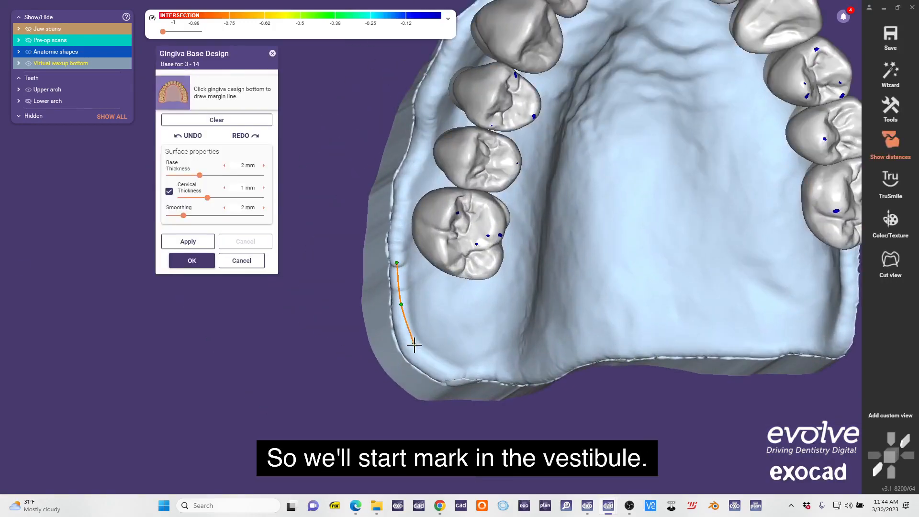
pyautogui.moveTo(525, 369); pyautogui.dragTo(500, 340, button='right')
pyautogui.click(522, 340)
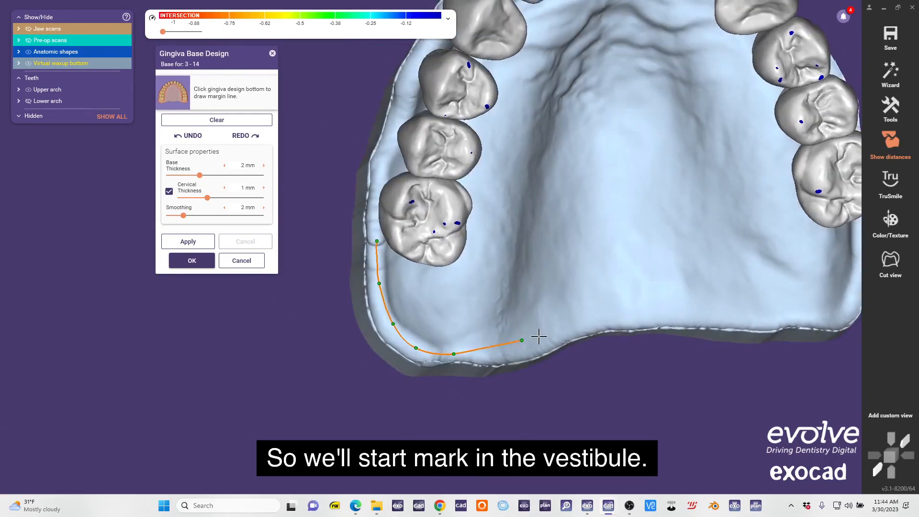
pyautogui.doubleClick(592, 319)
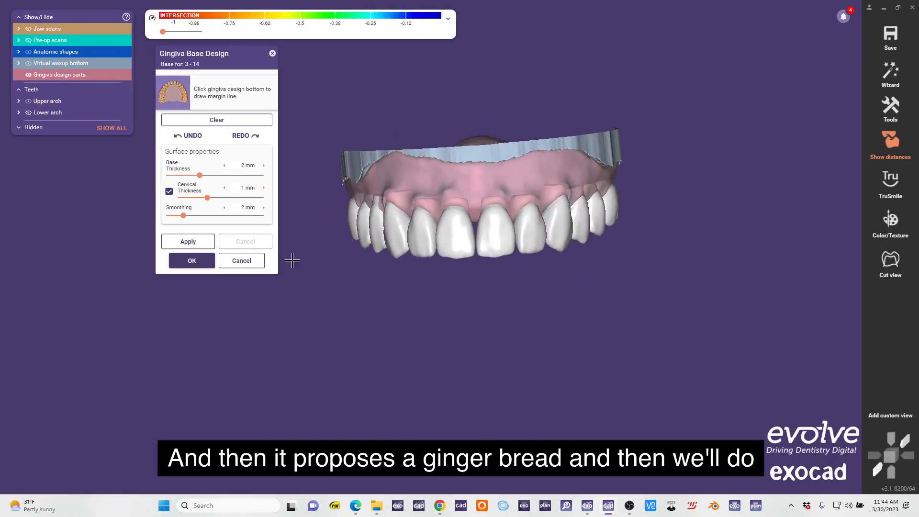
pyautogui.click(186, 264)
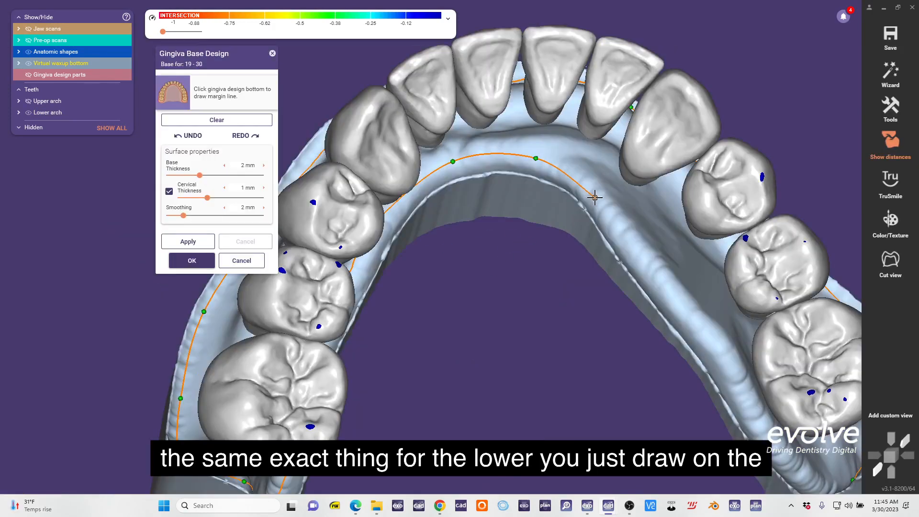
# Complete the lower gingiva base margin line along the lingual border and generate the base with 2 mm base thickness.
pyautogui.moveTo(651, 274); pyautogui.dragTo(575, 237, button='middle')
pyautogui.click(630, 303)
pyautogui.moveTo(636, 306); pyautogui.dragTo(562, 186, button='middle')
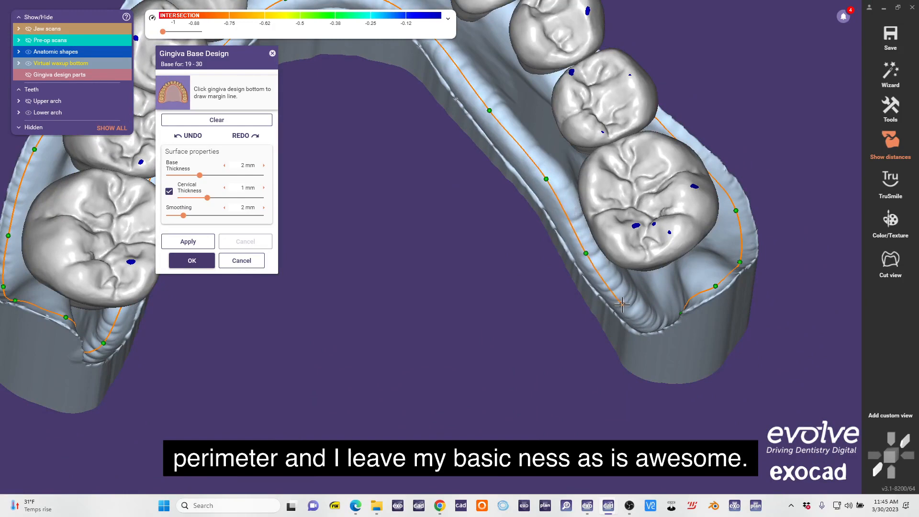
pyautogui.moveTo(622, 304); pyautogui.dragTo(644, 351, button='middle')
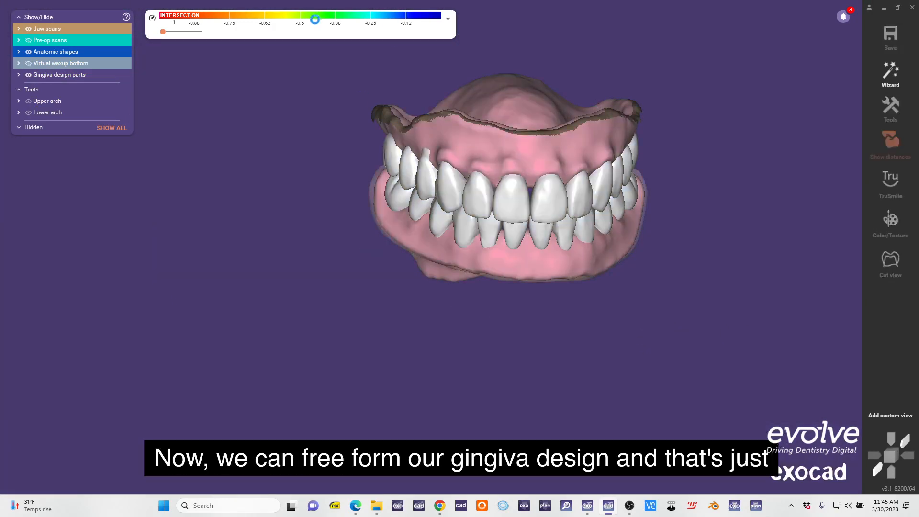
# Pull the gingiva up between the upper front teeth with the anatomic Small region preset.
pyautogui.scroll(3, 488, 259)
pyautogui.moveTo(488, 259); pyautogui.dragTo(462, 238, button='right')
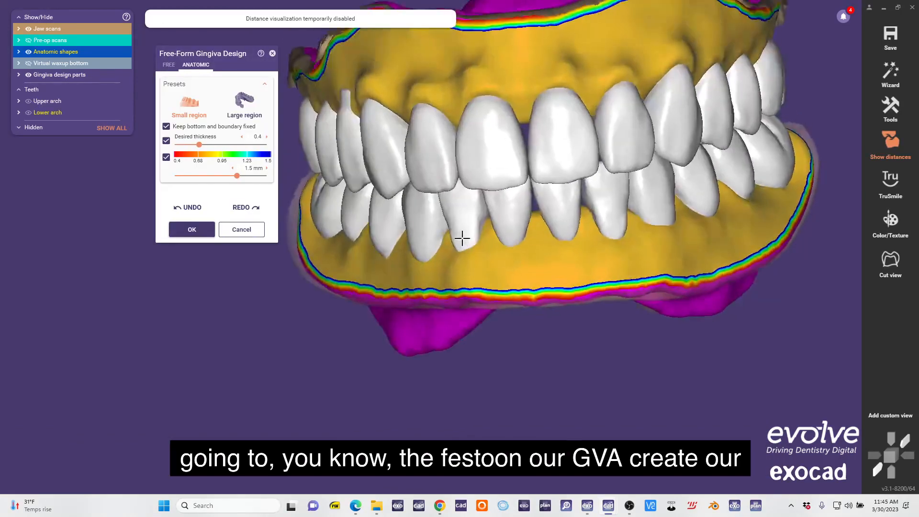
pyautogui.scroll(4, 478, 215)
pyautogui.moveTo(556, 135); pyautogui.dragTo(526, 150, button='right')
pyautogui.moveTo(525, 150); pyautogui.dragTo(532, 210)
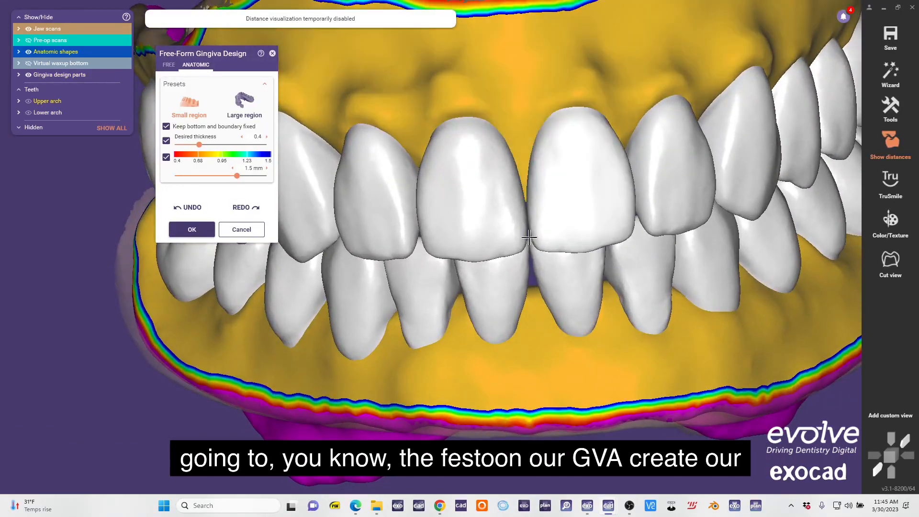
pyautogui.moveTo(529, 236)
pyautogui.mouseDown(button='right')
pyautogui.moveTo(527, 203)
pyautogui.moveTo(539, 199)
pyautogui.mouseUp(button='right')
pyautogui.moveTo(484, 143); pyautogui.dragTo(509, 193)
pyautogui.moveTo(509, 193); pyautogui.dragTo(550, 187, button='right')
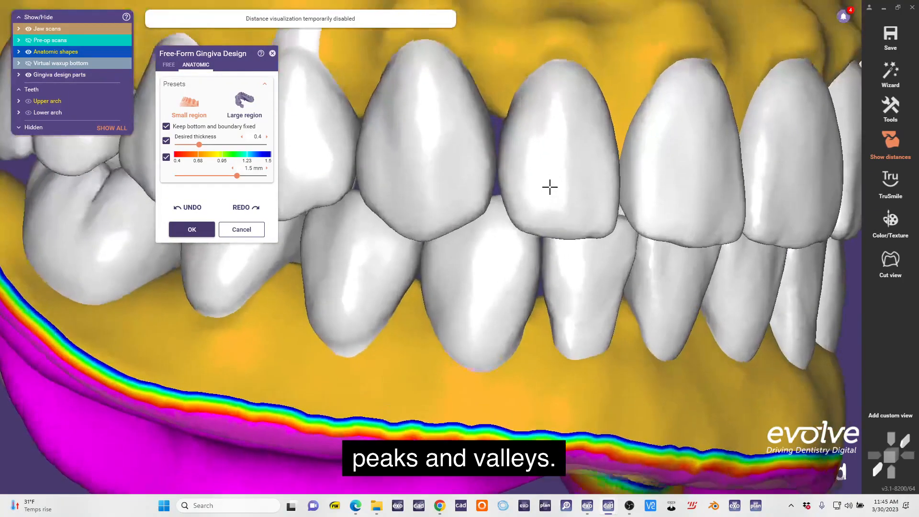
# Shape the upper papillae between the canine and premolars on the patient's right side with the Small region preset.
pyautogui.moveTo(492, 114); pyautogui.dragTo(499, 153)
pyautogui.scroll(-5, 502, 165)
pyautogui.moveTo(503, 165); pyautogui.dragTo(561, 155, button='right')
pyautogui.scroll(2, 561, 155)
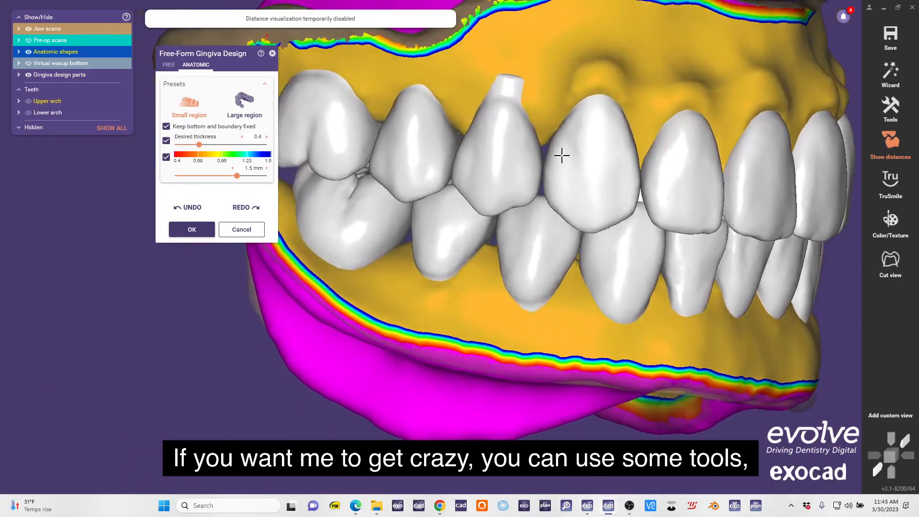
pyautogui.scroll(-3, 558, 189)
pyautogui.scroll(5, 546, 190)
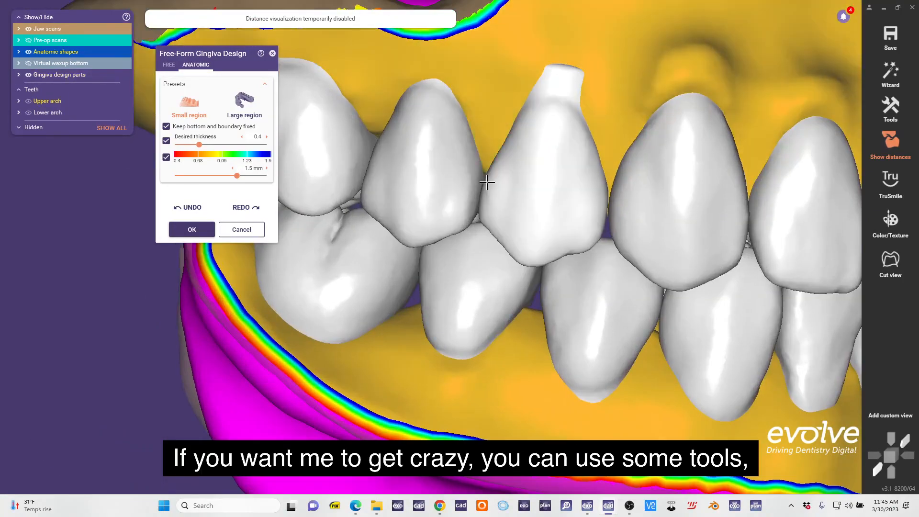
# Shape the upper papillae around the lateral incisor and canine on the patient's left side with the Small region preset.
pyautogui.scroll(-3, 486, 181)
pyautogui.moveTo(487, 182); pyautogui.dragTo(508, 186, button='right')
pyautogui.scroll(1, 489, 187)
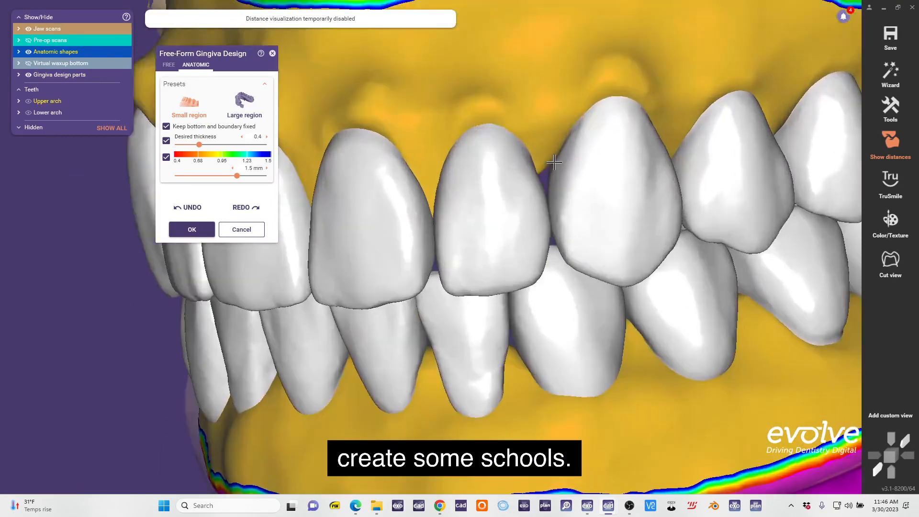
pyautogui.moveTo(553, 161); pyautogui.dragTo(561, 208)
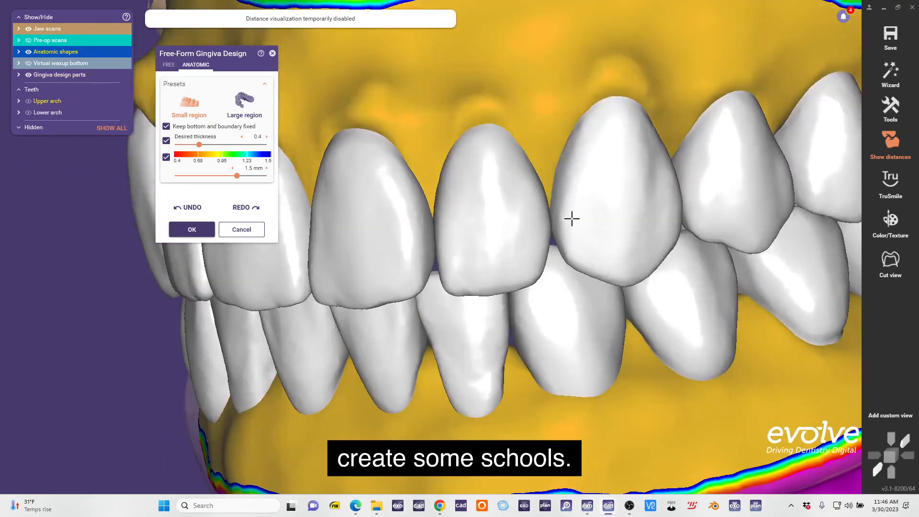
pyautogui.scroll(-3, 572, 219)
pyautogui.moveTo(547, 185); pyautogui.dragTo(492, 185, button='right')
pyautogui.scroll(2, 492, 185)
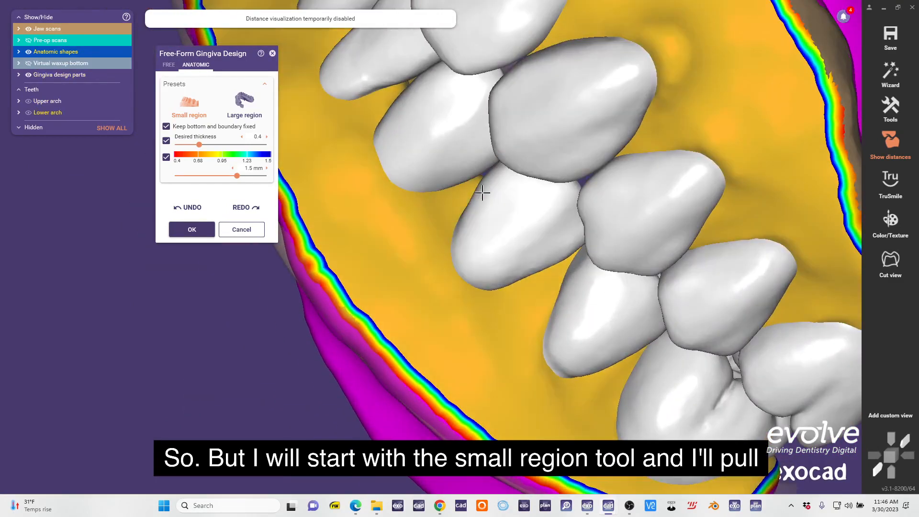
# Pull the lower gingiva up into the interproximal spaces between the lower teeth with the Small region preset.
pyautogui.moveTo(509, 153); pyautogui.dragTo(432, 176, button='right')
pyautogui.moveTo(432, 150); pyautogui.dragTo(455, 135)
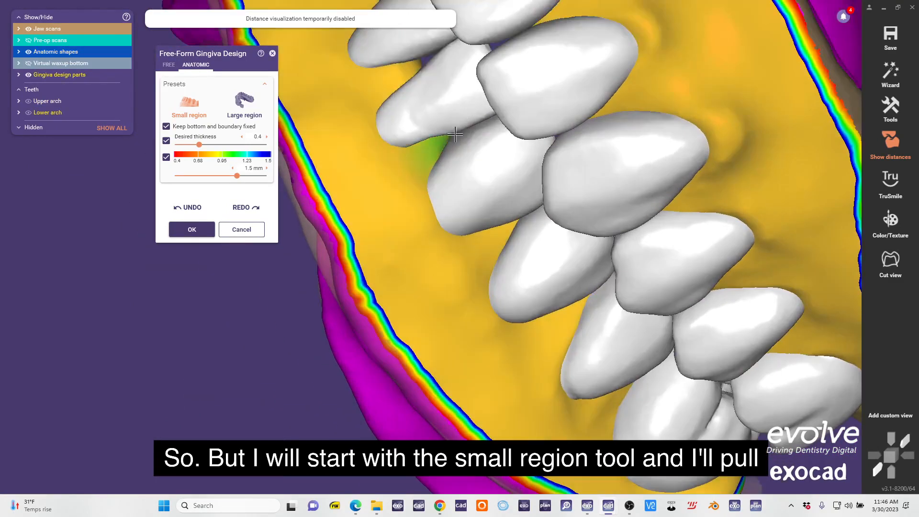
pyautogui.moveTo(454, 135); pyautogui.dragTo(501, 201, button='right')
pyautogui.moveTo(457, 151); pyautogui.dragTo(470, 139)
pyautogui.moveTo(472, 143); pyautogui.dragTo(512, 160, button='right')
pyautogui.scroll(2, 511, 161)
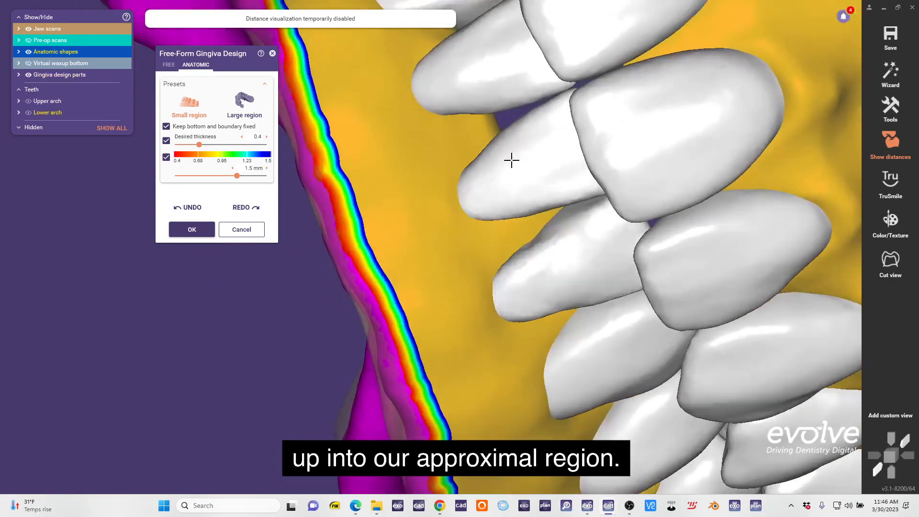
pyautogui.moveTo(483, 137); pyautogui.dragTo(494, 127)
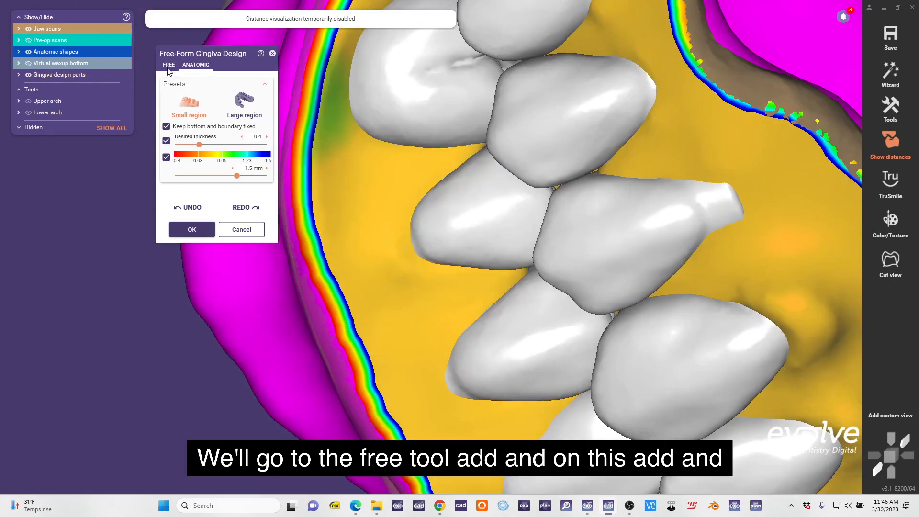
# Add gingiva over the exposed neck of the upper right premolar with the free-form Add/Remove brush.
pyautogui.click(169, 66)
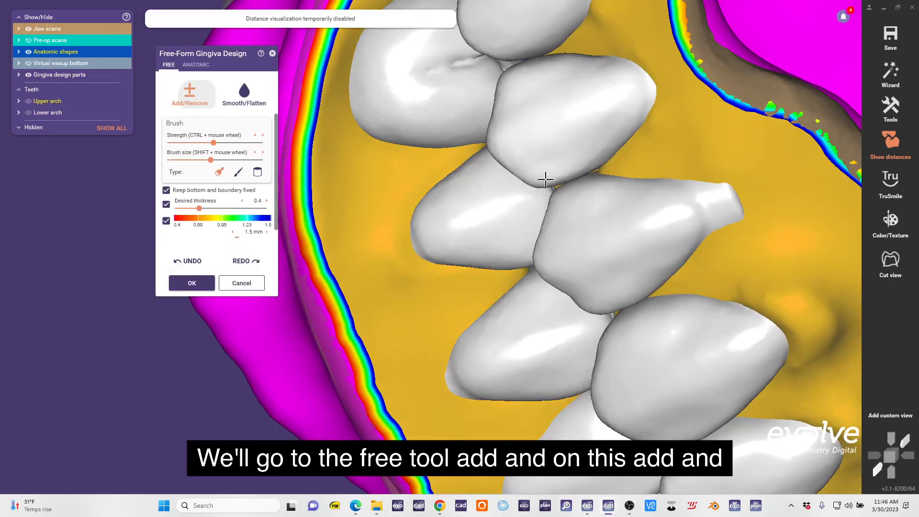
pyautogui.scroll(-3, 546, 179)
pyautogui.moveTo(545, 179); pyautogui.dragTo(639, 119, button='right')
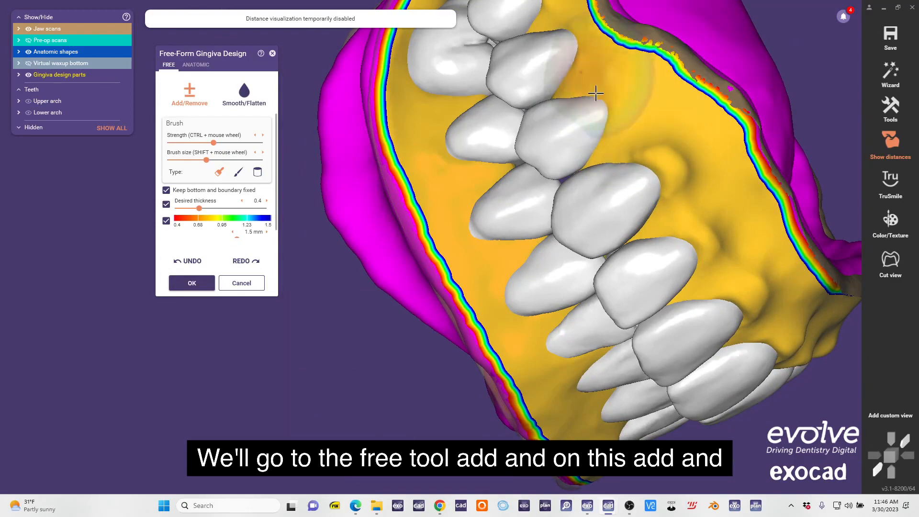
pyautogui.scroll(-2, 596, 93)
pyautogui.moveTo(596, 94); pyautogui.dragTo(581, 117, button='right')
pyautogui.moveTo(660, 175)
pyautogui.mouseDown(button='right')
pyautogui.moveTo(685, 194)
pyautogui.moveTo(527, 56)
pyautogui.mouseUp(button='right')
pyautogui.keyDown('shift'); pyautogui.scroll(1, 667, 181); pyautogui.keyUp('shift')
pyautogui.moveTo(660, 178); pyautogui.dragTo(634, 236, button='right')
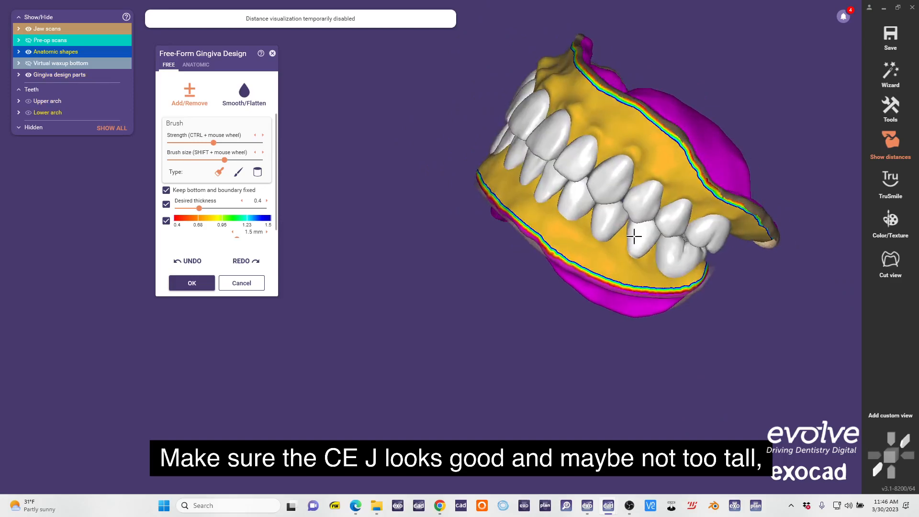
# Examine the gingiva contours and tooth necks around both arches, toggling the pre-op scans for comparison.
pyautogui.moveTo(530, 210); pyautogui.dragTo(479, 143, button='right')
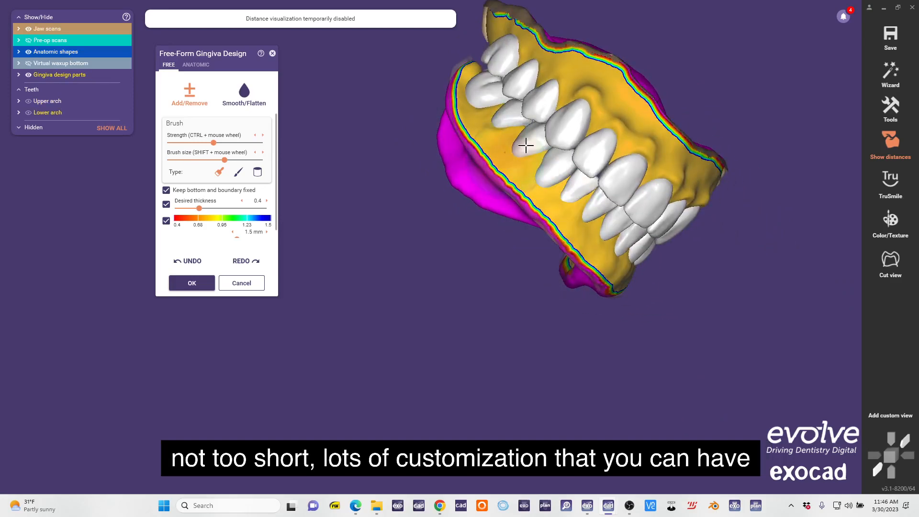
pyautogui.moveTo(497, 90); pyautogui.dragTo(499, 133, button='right')
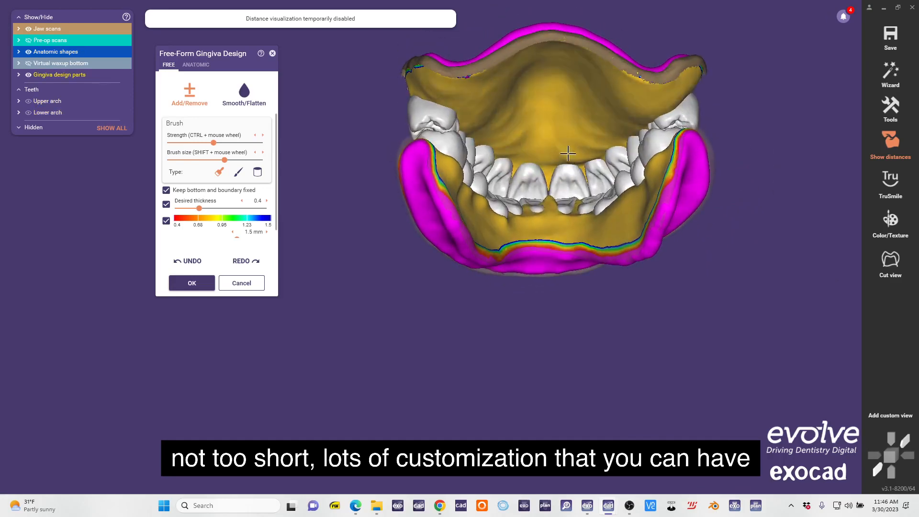
pyautogui.click(85, 40)
pyautogui.moveTo(588, 143); pyautogui.dragTo(804, 152, button='right')
pyautogui.click(28, 42)
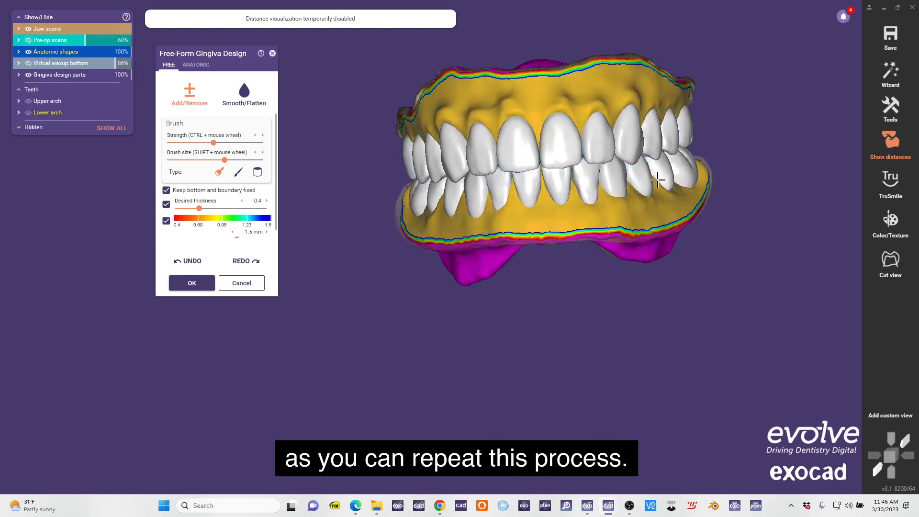
pyautogui.moveTo(657, 178); pyautogui.dragTo(456, 108, button='right')
pyautogui.scroll(4, 457, 108)
pyautogui.moveTo(535, 115); pyautogui.dragTo(412, 116, button='right')
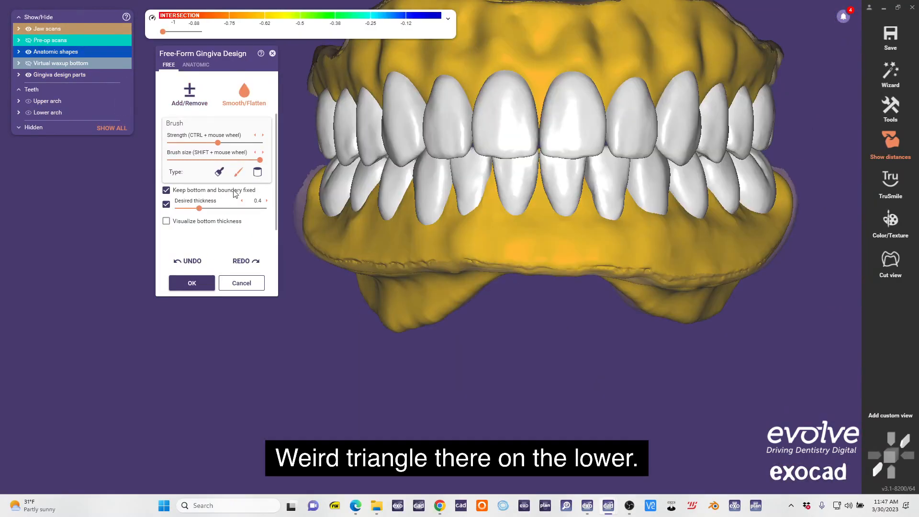
# Smooth the gingiva with the Smooth/Flatten brush and refine it with the anatomic Large region preset.
pyautogui.click(219, 172)
pyautogui.keyDown('shift'); pyautogui.scroll(-5, 517, 228); pyautogui.keyUp('shift')
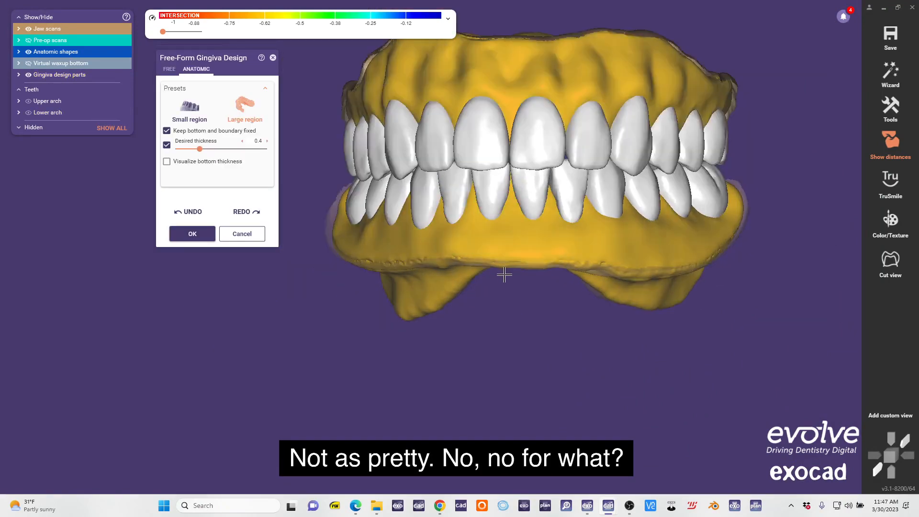
pyautogui.moveTo(500, 273); pyautogui.dragTo(445, 322, button='right')
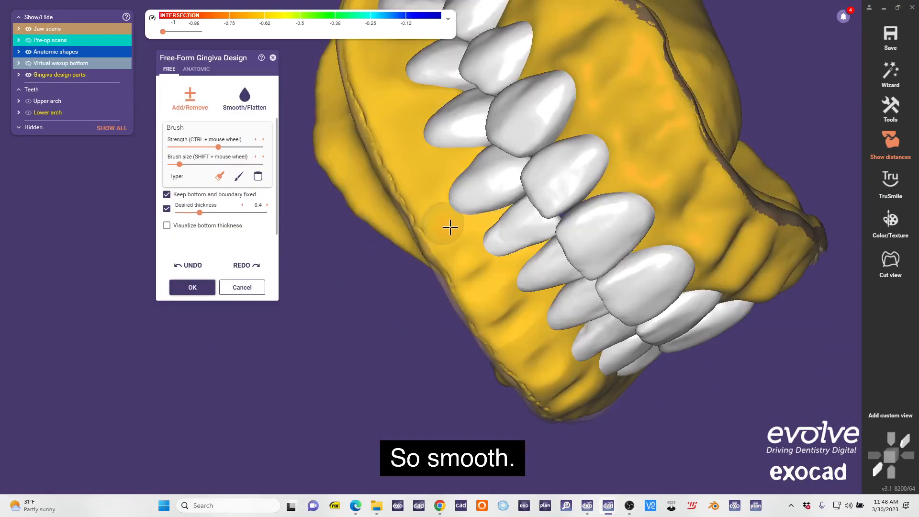
pyautogui.moveTo(449, 235); pyautogui.dragTo(442, 169, button='right')
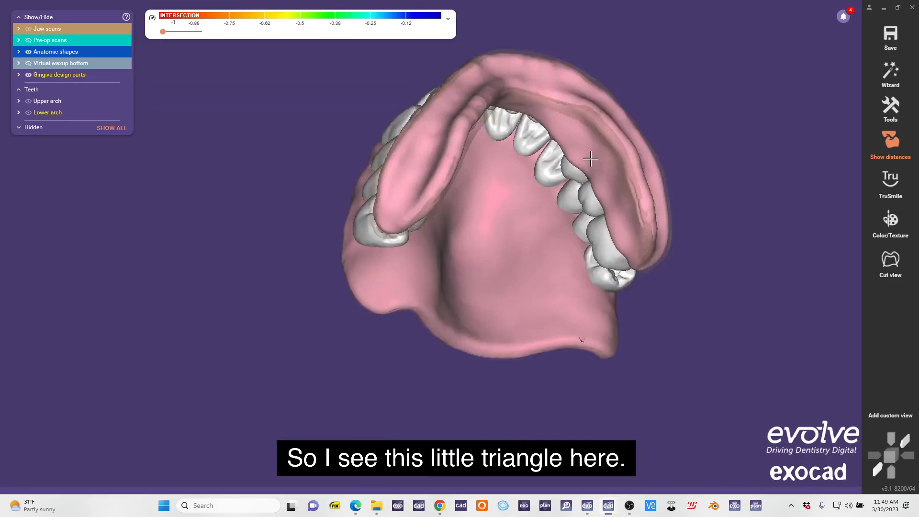
# Open the upper gingiva base in Edit Mesh at the posterior border defect and set the selection to surface only.
pyautogui.scroll(4, 591, 330)
pyautogui.moveTo(567, 317); pyautogui.dragTo(728, 331, button='right')
pyautogui.rightClick(653, 311)
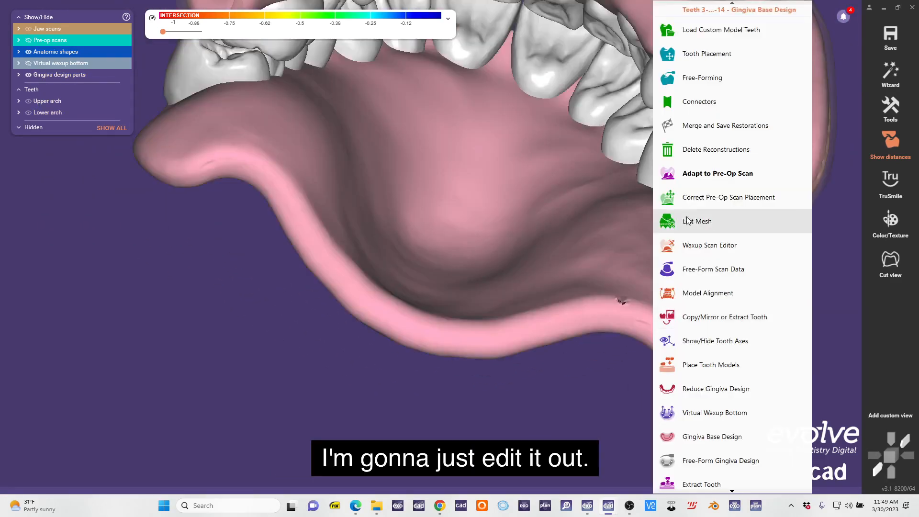
pyautogui.click(700, 222)
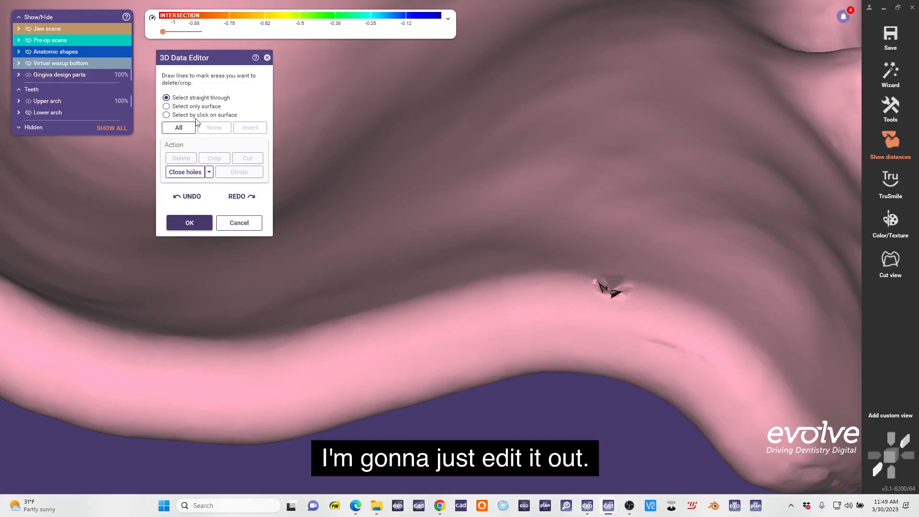
pyautogui.click(197, 105)
# Display the virtual waxup bottom and examine its jagged edge next to the mesh defect on the posterior border.
pyautogui.click(66, 62)
pyautogui.moveTo(673, 197); pyautogui.dragTo(675, 230, button='right')
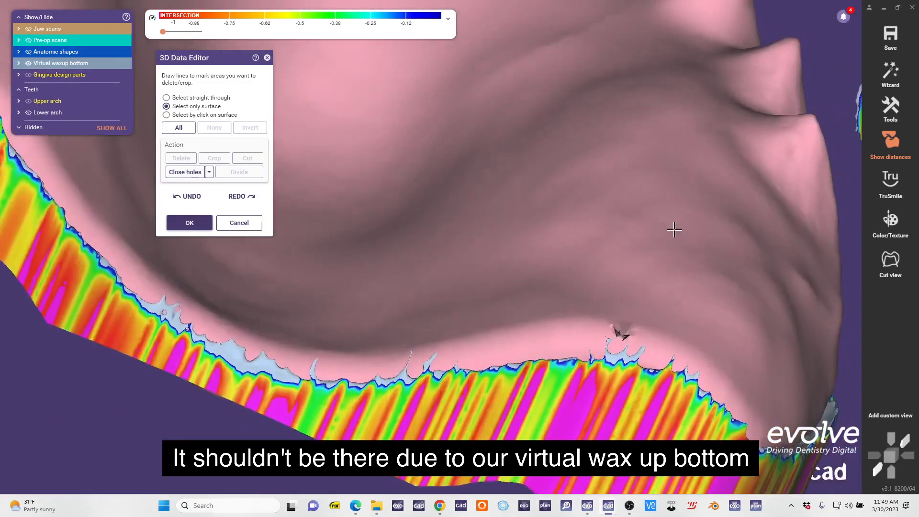
pyautogui.scroll(5, 603, 309)
pyautogui.scroll(2, 587, 299)
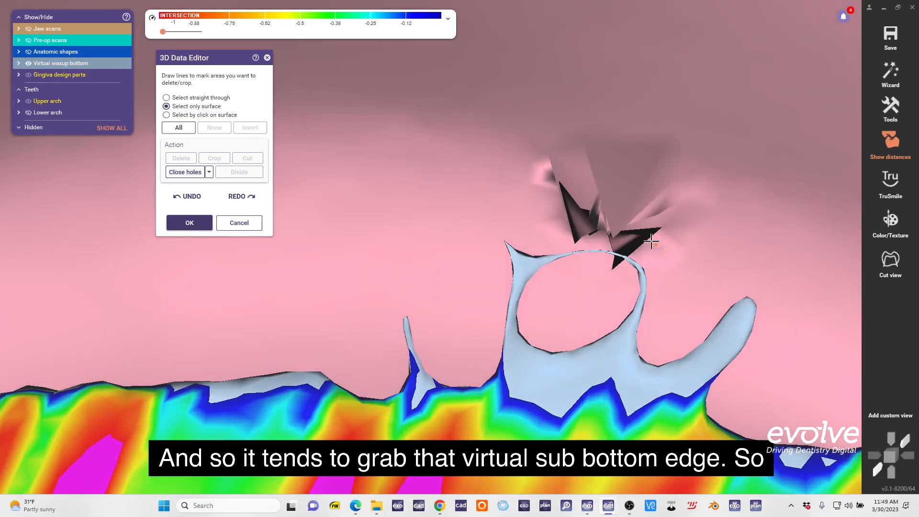
pyautogui.scroll(-5, 555, 204)
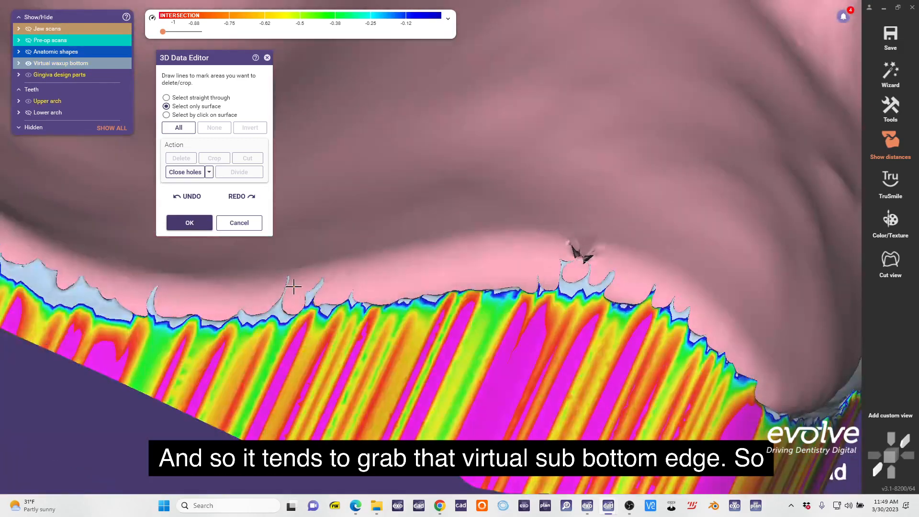
pyautogui.scroll(2, 610, 260)
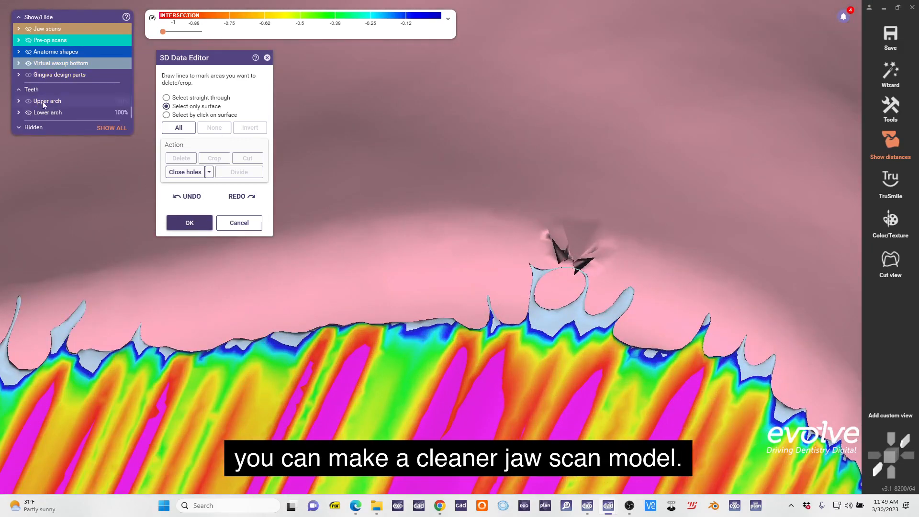
# Mark the defective mesh area on the upper base's posterior border, delete it and close the holes.
pyautogui.scroll(2, 707, 298)
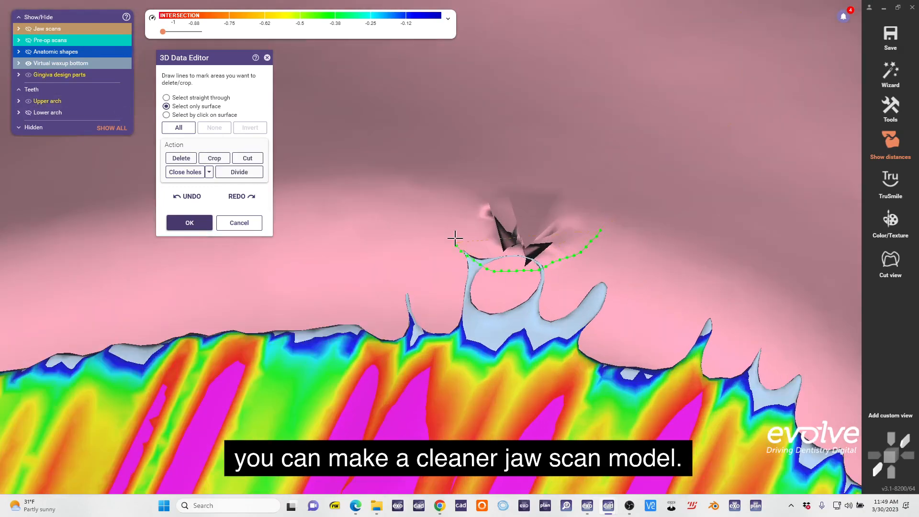
pyautogui.click(605, 202)
pyautogui.scroll(-3, 604, 202)
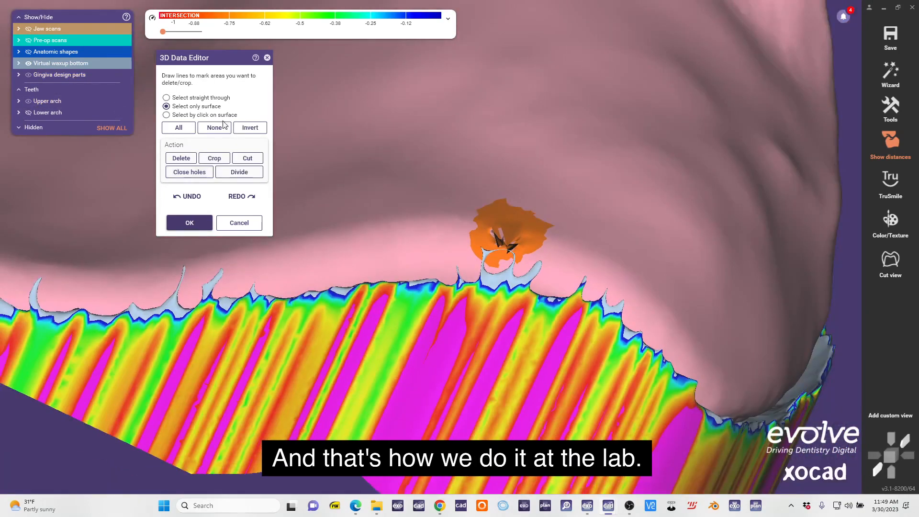
pyautogui.click(201, 115)
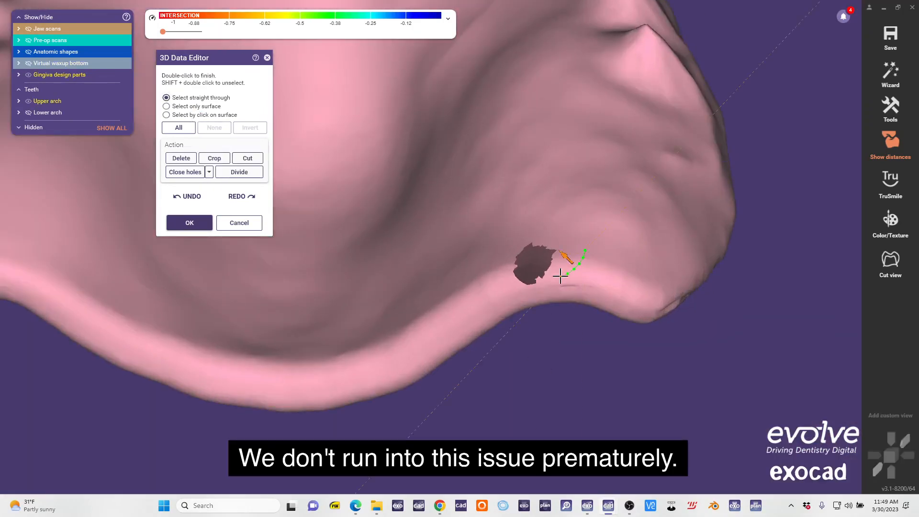
pyautogui.click(198, 172)
pyautogui.moveTo(564, 238); pyautogui.dragTo(593, 283, button='right')
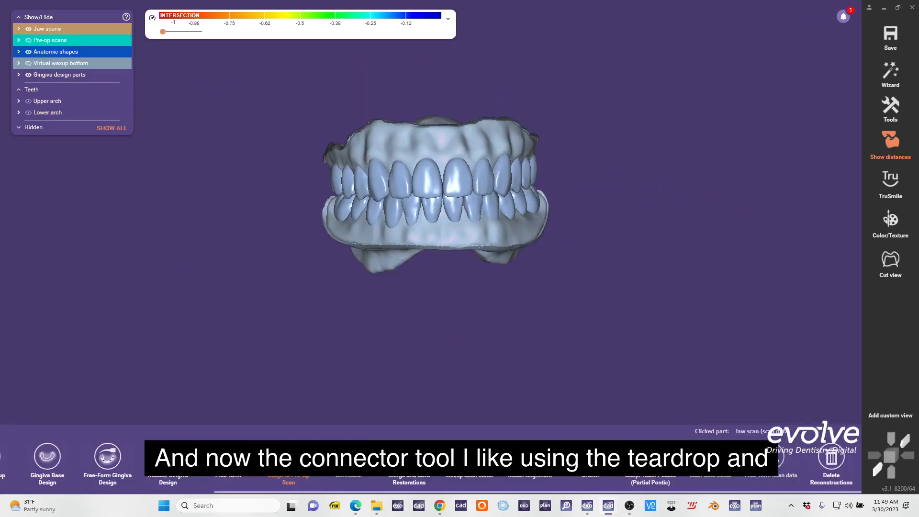
# Create teardrop-shaped connectors between the teeth with a 9 mm² minimum area and apply the shape change.
pyautogui.click(348, 476)
pyautogui.click(235, 180)
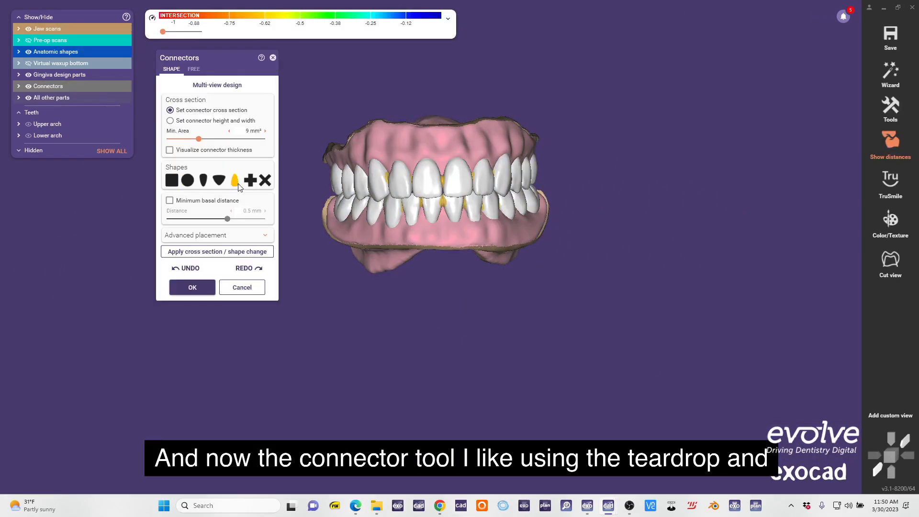
pyautogui.click(221, 249)
# Isolate the upper arch and center its connectors interproximally between the front teeth and along one posterior side, away from buccal and lingual surfaces.
pyautogui.moveTo(473, 293)
pyautogui.mouseDown(button='right')
pyautogui.moveTo(505, 292)
pyautogui.moveTo(463, 288)
pyautogui.mouseUp(button='right')
pyautogui.click(29, 136)
pyautogui.moveTo(373, 246); pyautogui.dragTo(381, 159, button='right')
pyautogui.scroll(8, 382, 221)
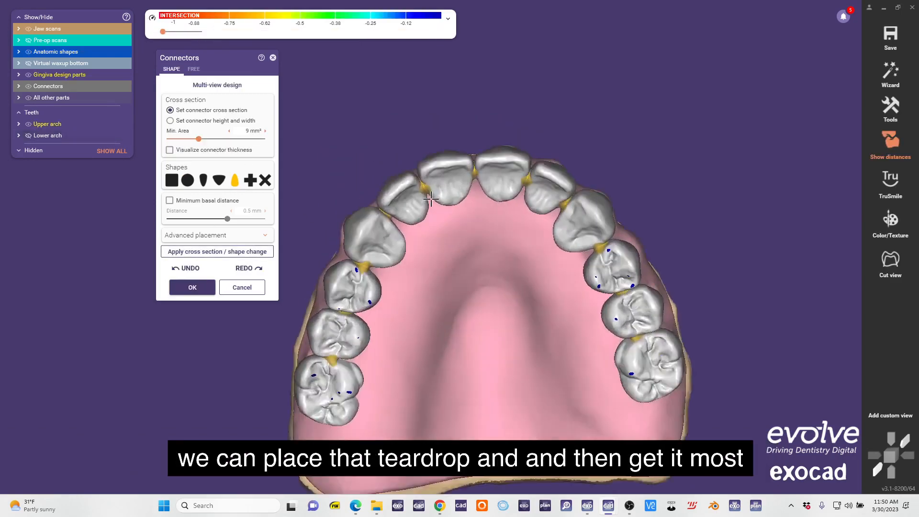
pyautogui.click(382, 221)
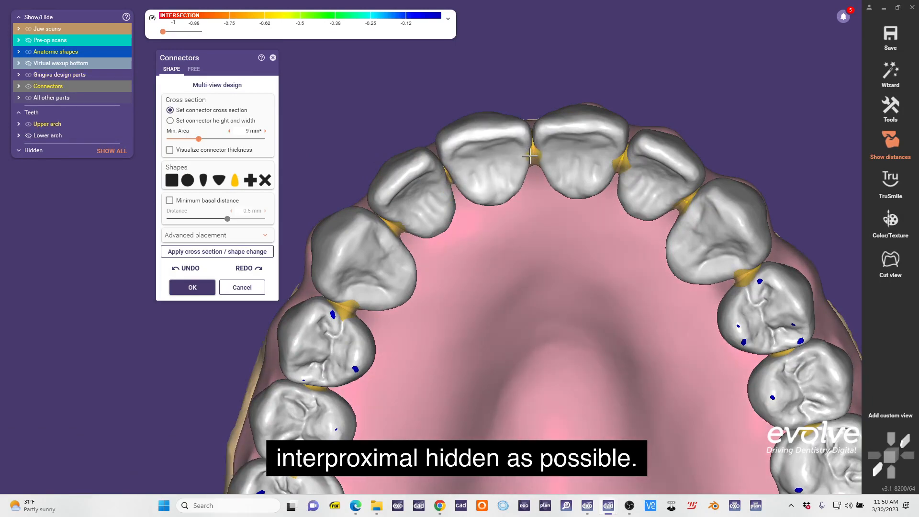
pyautogui.moveTo(713, 235); pyautogui.dragTo(583, 187, button='middle')
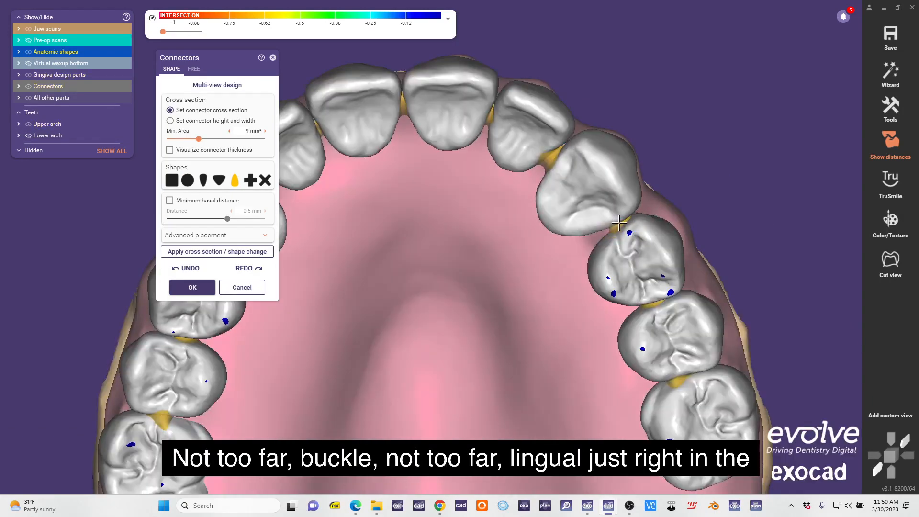
pyautogui.moveTo(650, 302); pyautogui.dragTo(627, 270, button='right')
pyautogui.scroll(1, 627, 269)
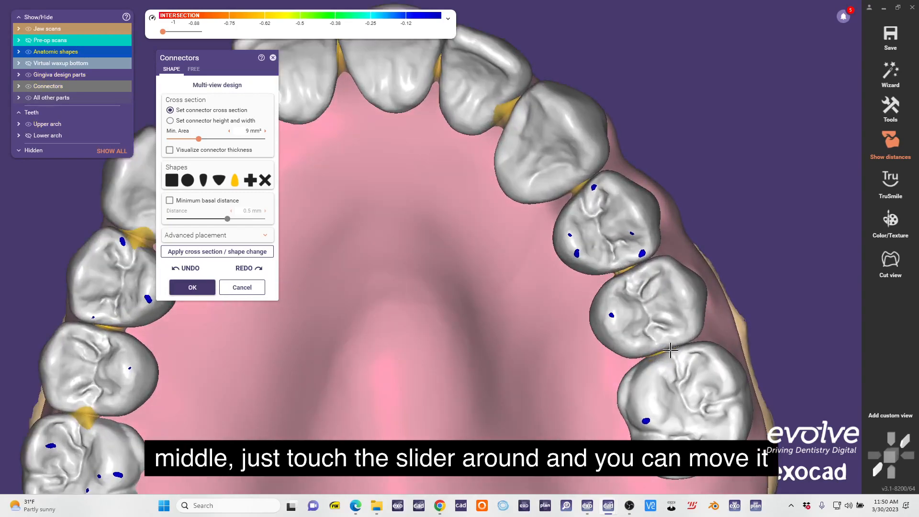
# Center the upper connectors between the posterior teeth on the opposite side so they are hidden interproximally.
pyautogui.scroll(-2, 551, 352)
pyautogui.moveTo(184, 371); pyautogui.dragTo(455, 352, button='middle')
pyautogui.scroll(3, 452, 352)
pyautogui.moveTo(422, 380); pyautogui.dragTo(408, 384)
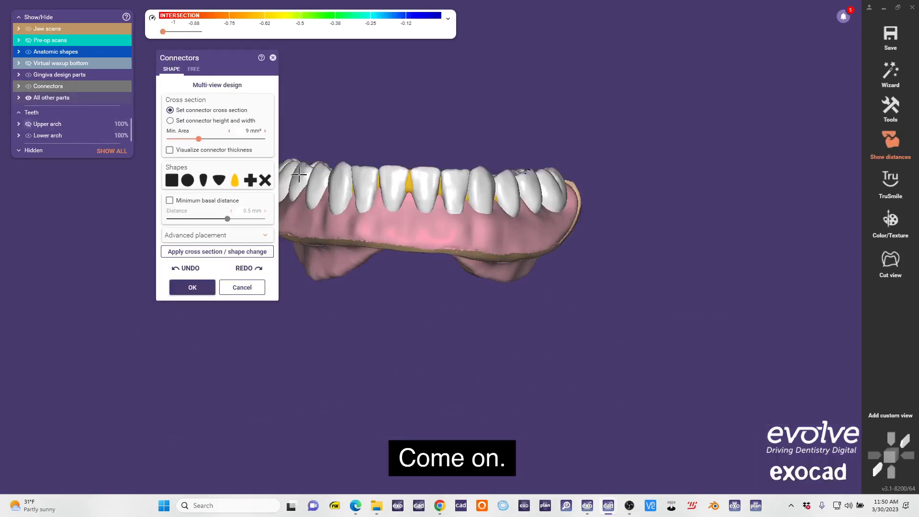
# Reposition the teardrop connectors between the lower teeth so they are hidden in the interproximal spaces.
pyautogui.moveTo(479, 196); pyautogui.dragTo(464, 389, button='right')
pyautogui.scroll(6, 482, 280)
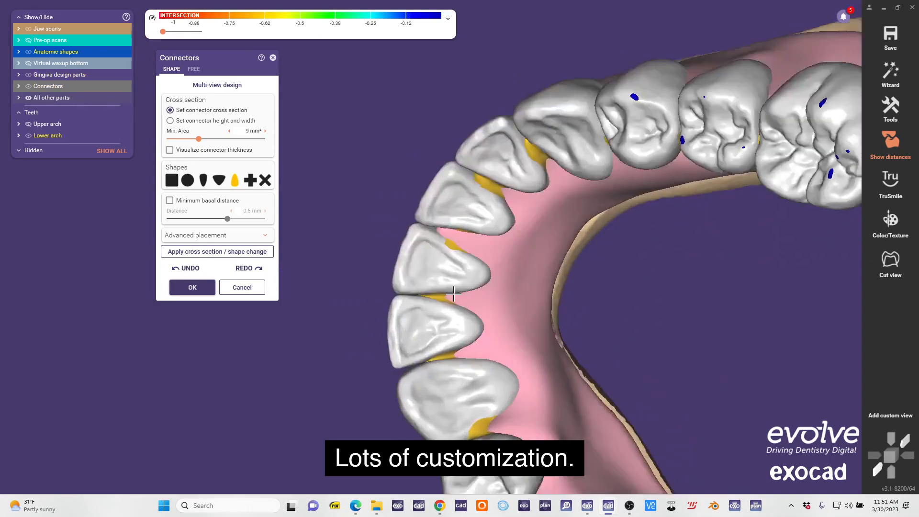
pyautogui.moveTo(452, 293); pyautogui.dragTo(447, 328, button='right')
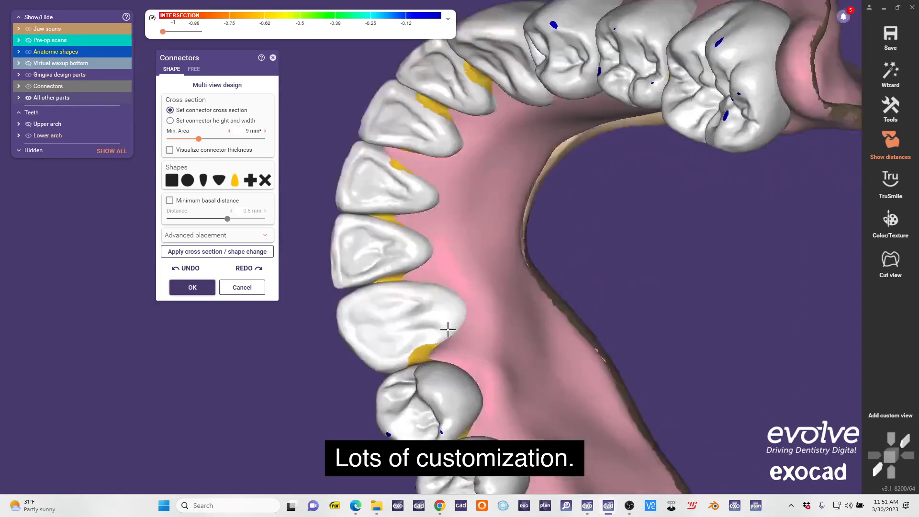
# Free-form the lower gingiva with Add/Remove between the front teeth to cover the connectors, and refine its labial surface with Smooth/Flatten.
pyautogui.click(168, 454)
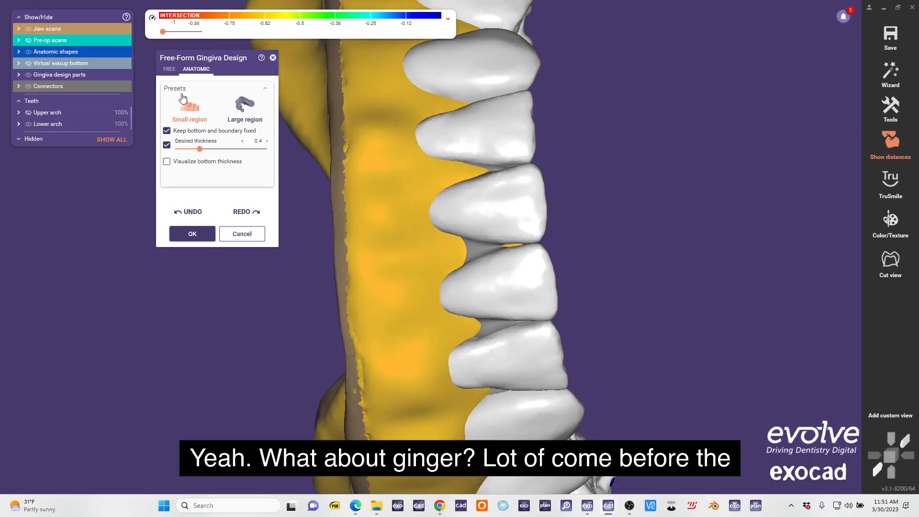
pyautogui.click(169, 68)
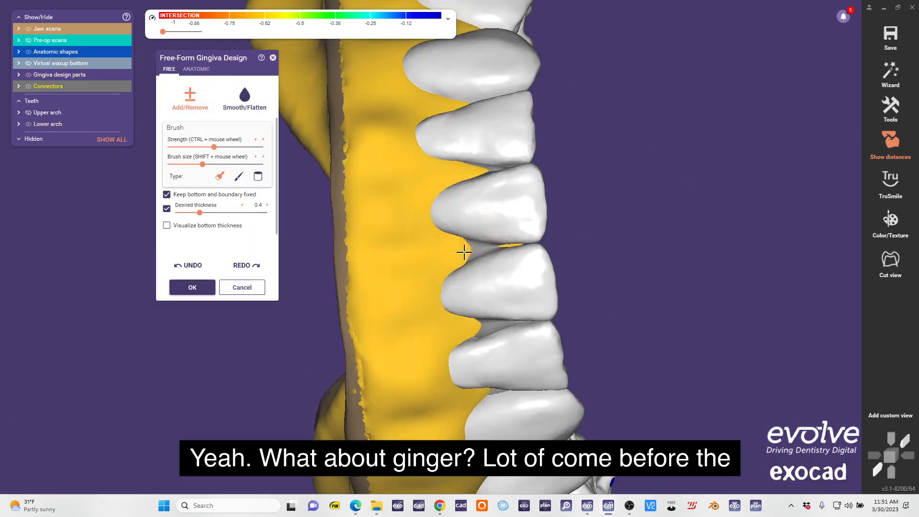
pyautogui.moveTo(484, 252); pyautogui.dragTo(468, 254)
pyautogui.keyDown('shift'); pyautogui.scroll(-3, 471, 331); pyautogui.keyUp('shift')
pyautogui.click(474, 332)
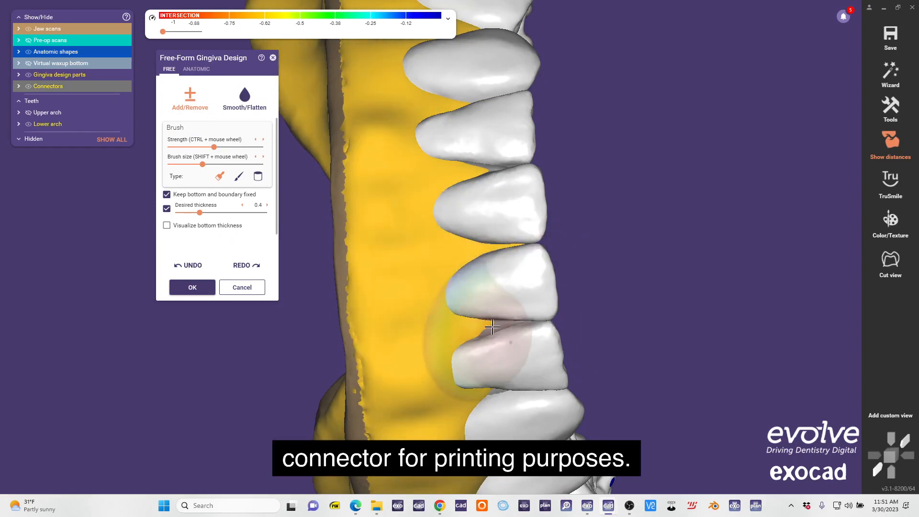
pyautogui.moveTo(474, 333); pyautogui.dragTo(432, 246, button='right')
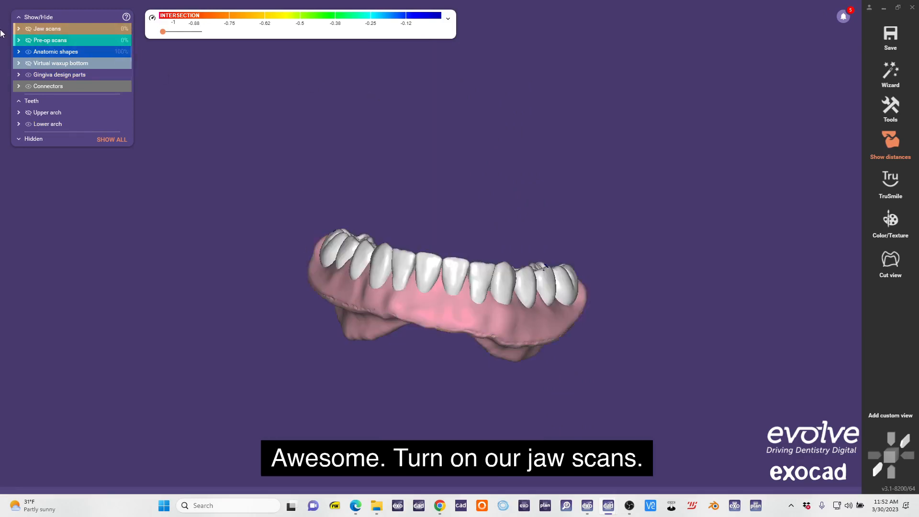
# Apply Adapt Tooth Pocket (Partial Pontic) to the upper arch with 1 mm minimum thickness under the teeth and 0.1 mm pocket gaps.
pyautogui.click(28, 28)
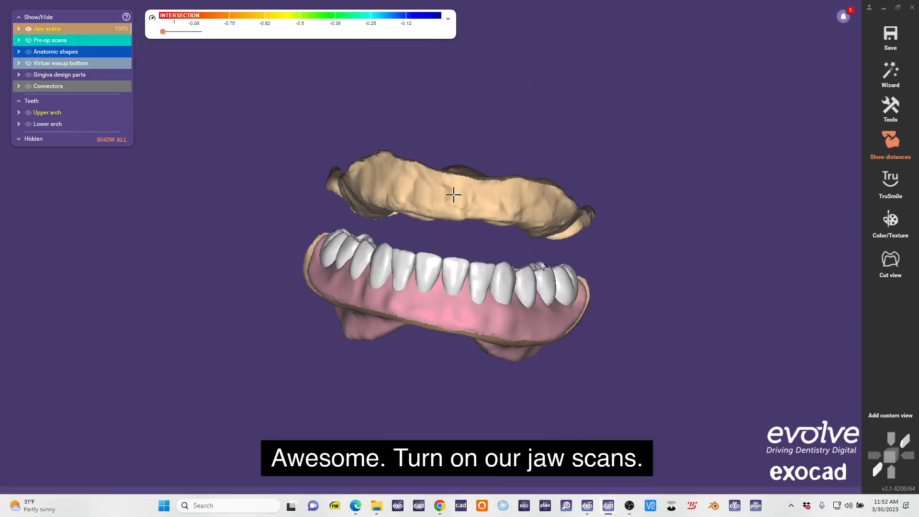
pyautogui.click(451, 191)
pyautogui.keyDown('ctrl'); pyautogui.click(385, 317); pyautogui.keyUp('ctrl')
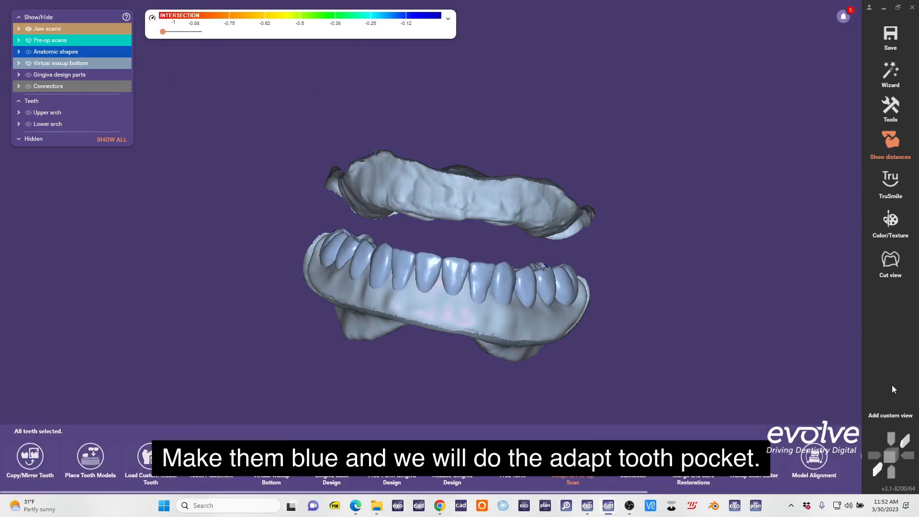
pyautogui.scroll(-5, 460, 459)
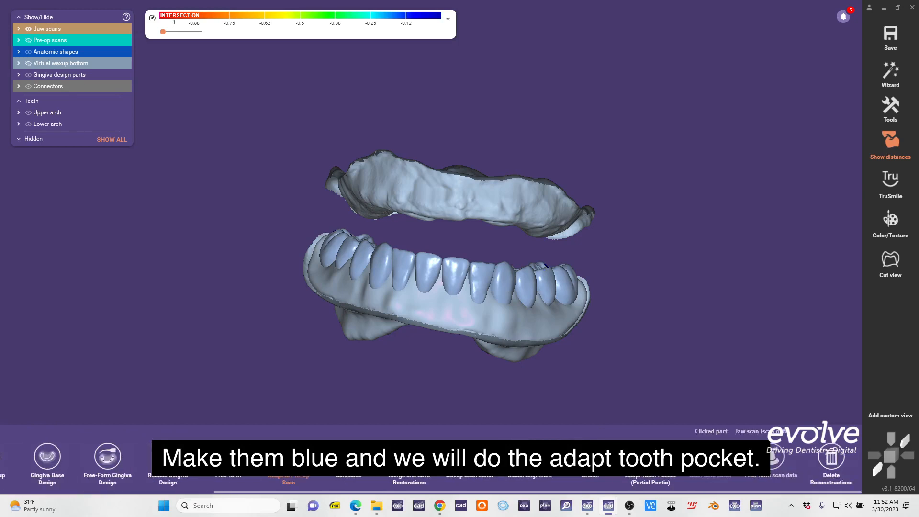
pyautogui.click(650, 459)
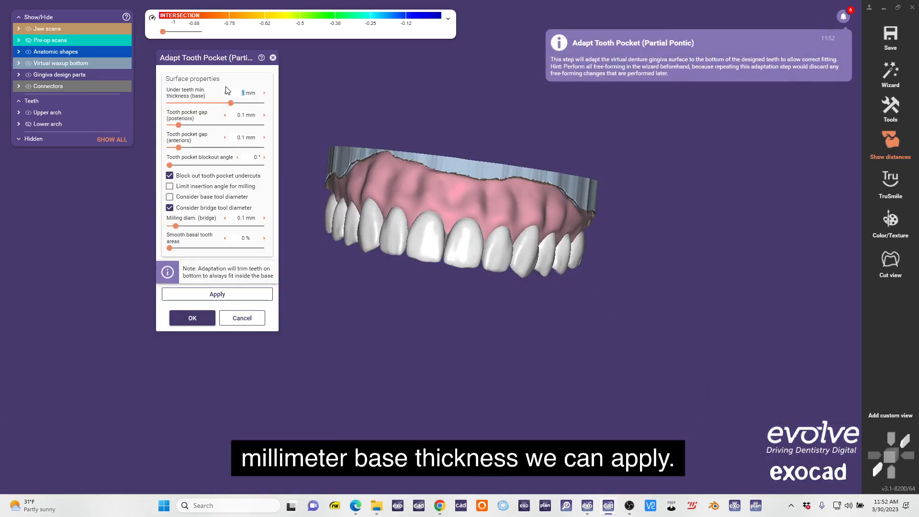
pyautogui.click(230, 292)
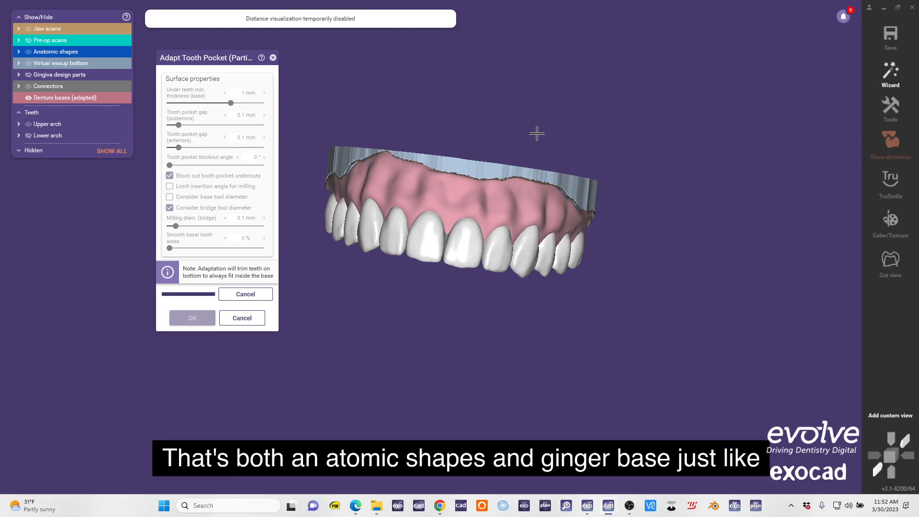
# Accept the upper tooth pocket adaptation and display the adapted base without its teeth to examine the pockets.
pyautogui.moveTo(536, 133); pyautogui.dragTo(379, 236, button='right')
pyautogui.scroll(3, 429, 244)
pyautogui.scroll(-4, 429, 244)
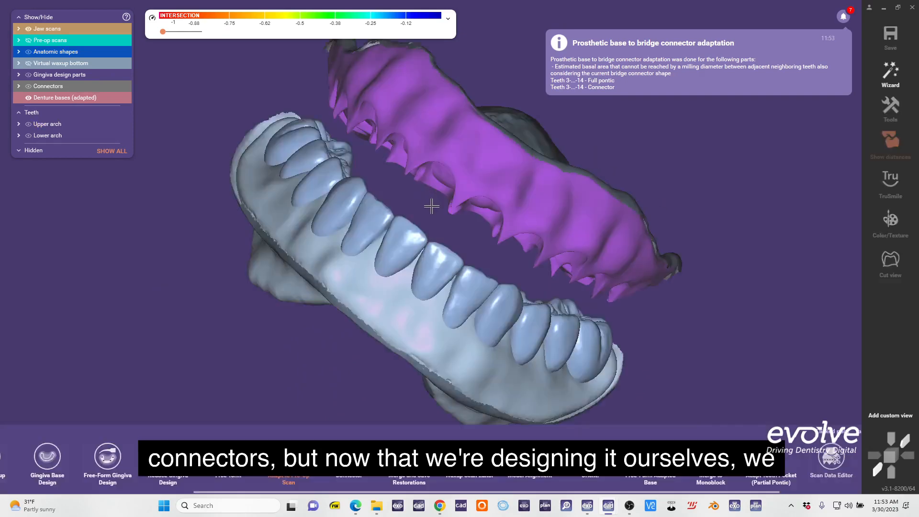
pyautogui.scroll(-3, 425, 207)
pyautogui.click(715, 158)
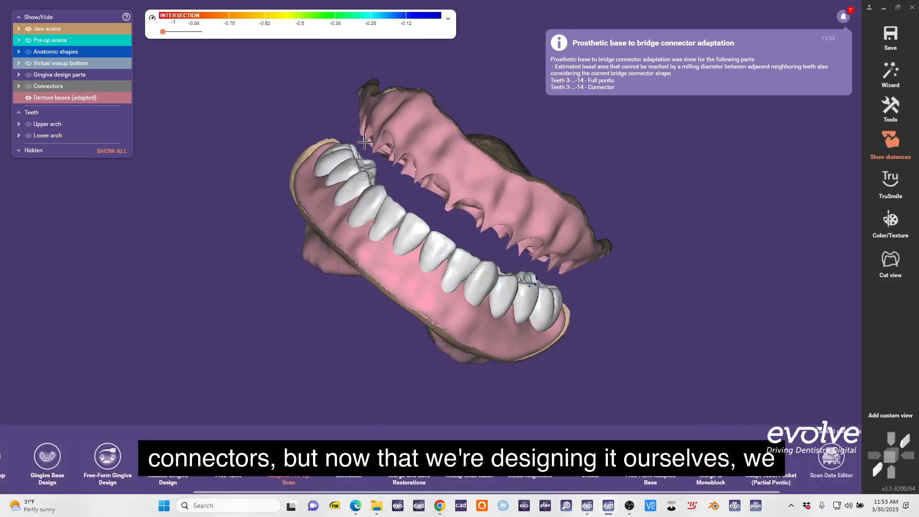
# Adapt the lower arch's tooth pockets with 1 mm minimum thickness under the teeth and 0.1 mm pocket gaps, and accept the result.
pyautogui.click(336, 161)
pyautogui.keyDown('shift'); pyautogui.click(543, 308); pyautogui.keyUp('shift')
pyautogui.moveTo(543, 308); pyautogui.dragTo(559, 333, button='right')
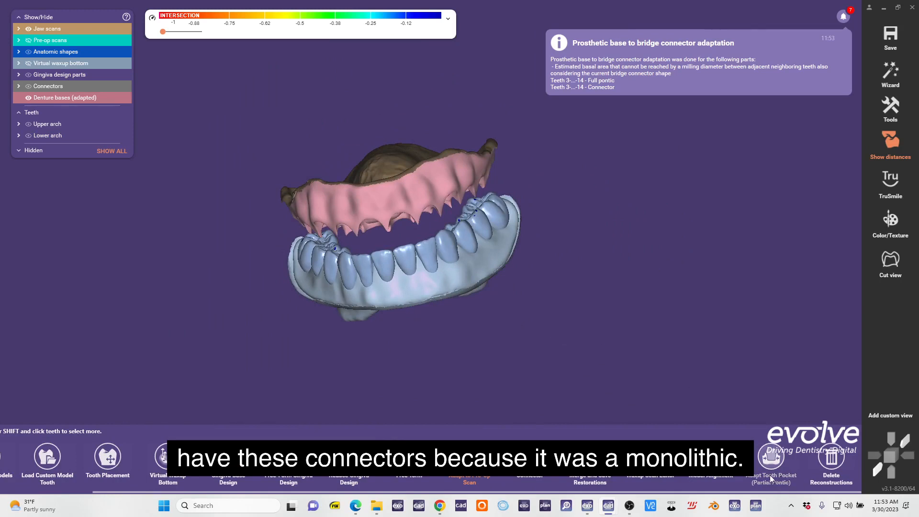
pyautogui.click(658, 310)
pyautogui.click(436, 186)
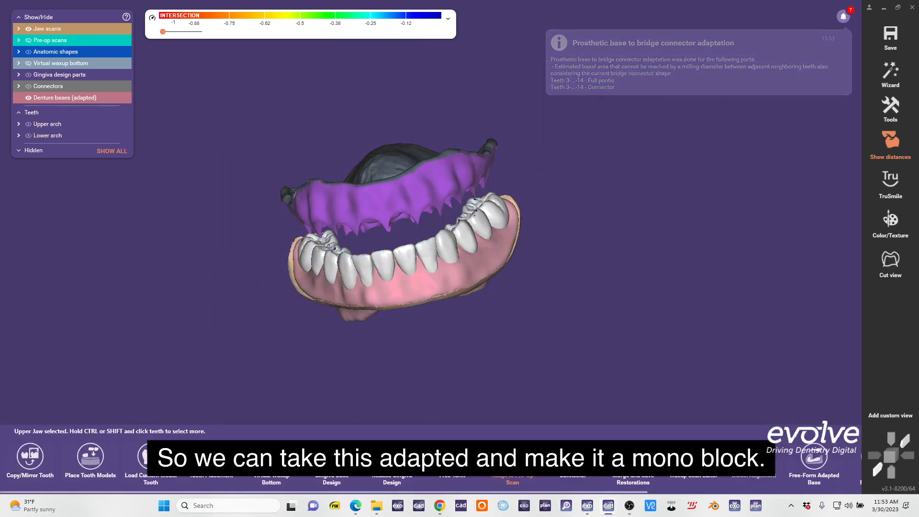
pyautogui.scroll(-5, 645, 478)
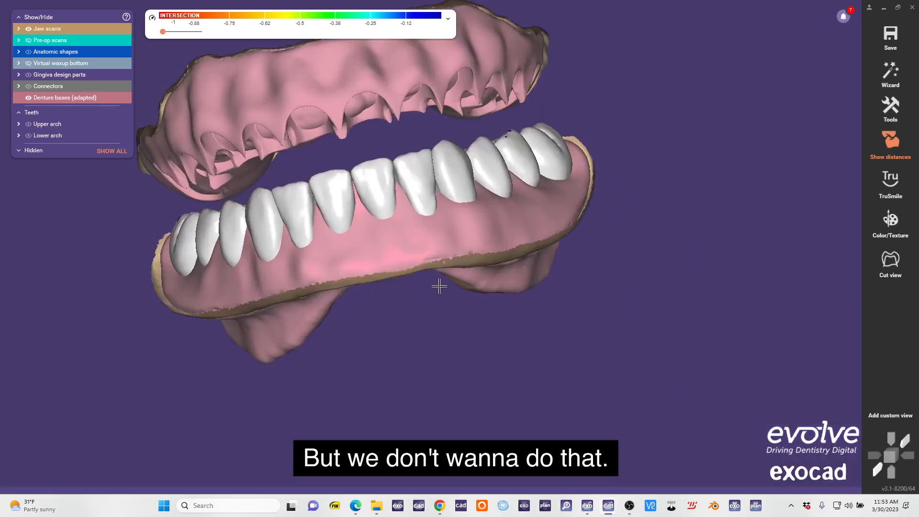
pyautogui.click(449, 262)
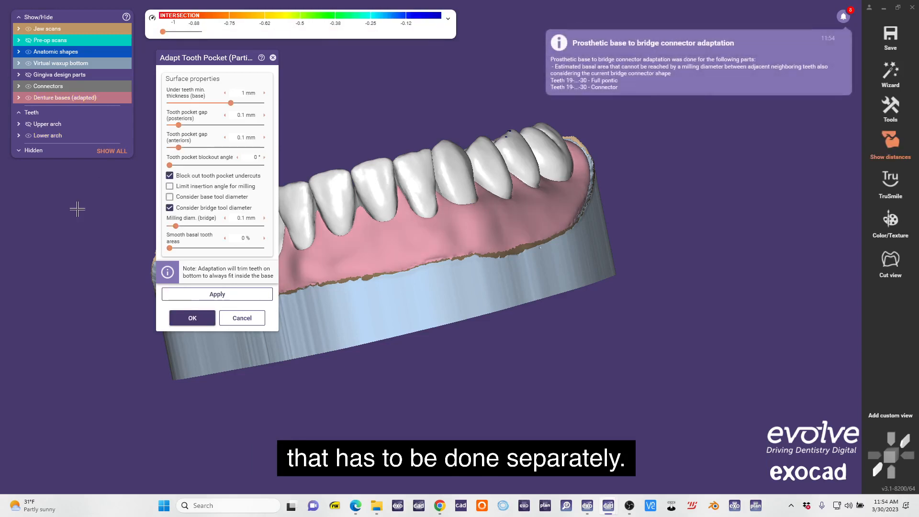
pyautogui.click(192, 318)
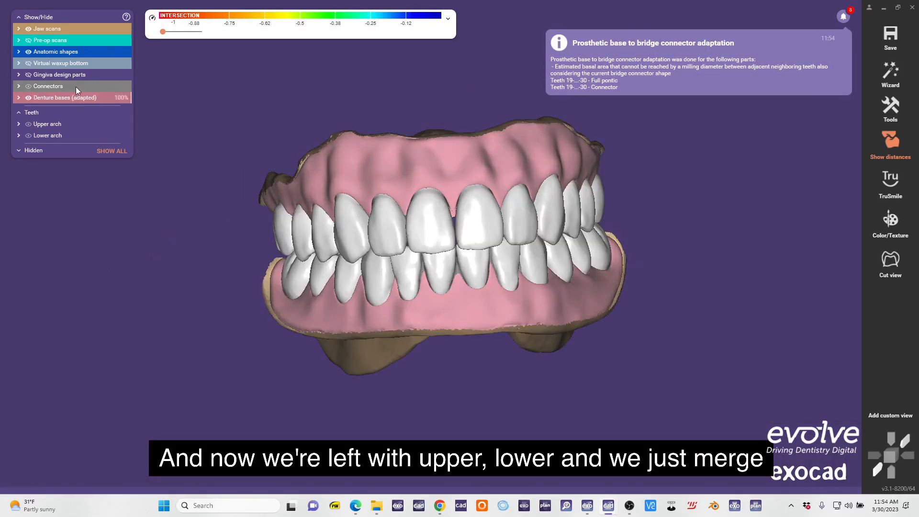
# Show the connectors, select the upper and lower arches with their adapted bases, and merge and save the restorations.
pyautogui.click(76, 87)
pyautogui.click(462, 136)
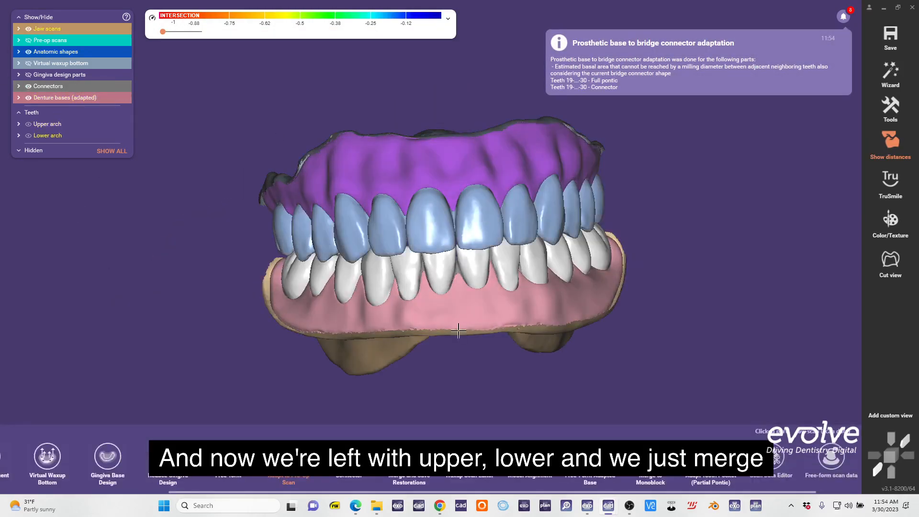
pyautogui.click(458, 331)
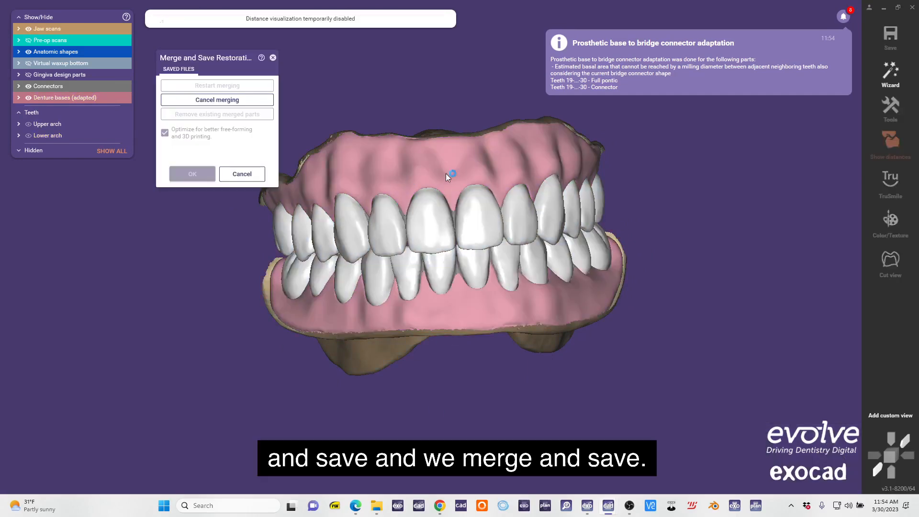
pyautogui.moveTo(438, 347); pyautogui.dragTo(430, 214, button='right')
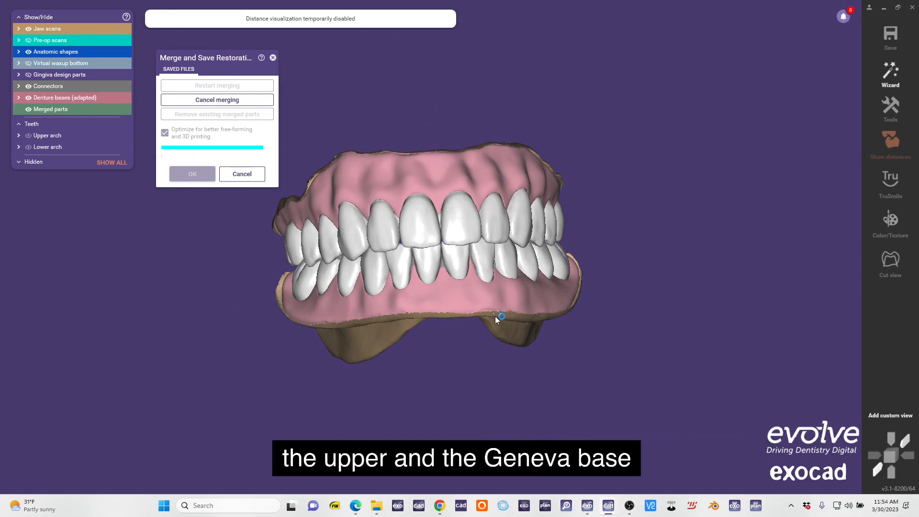
pyautogui.moveTo(681, 367); pyautogui.dragTo(601, 341, button='right')
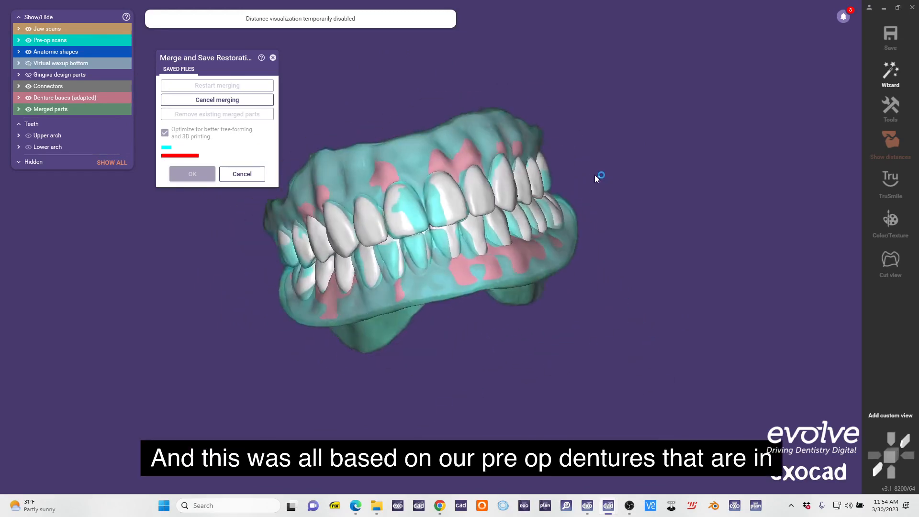
pyautogui.moveTo(595, 174); pyautogui.dragTo(443, 229, button='right')
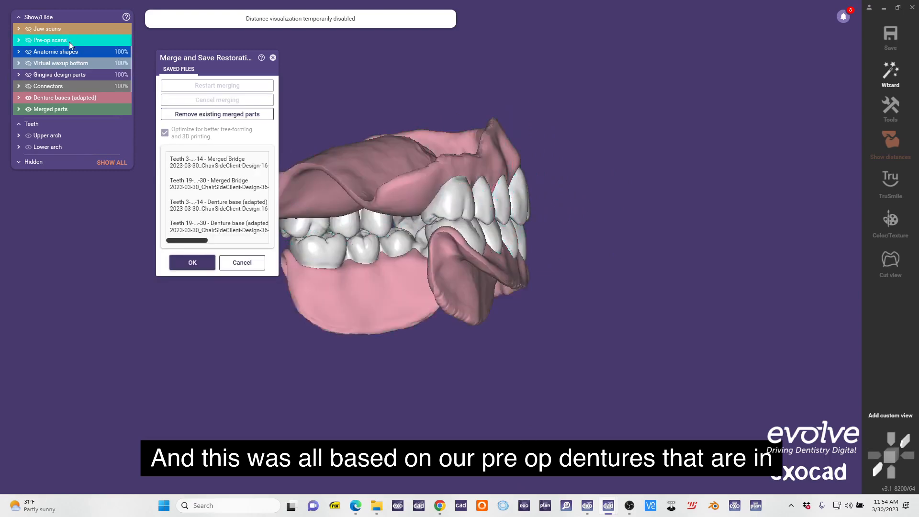
# Overlay the pre-op scans on the merged upper and lower dentures to compare them, and hide the scans again.
pyautogui.click(71, 42)
pyautogui.moveTo(546, 188); pyautogui.dragTo(340, 197, button='right')
pyautogui.click(209, 261)
pyautogui.moveTo(587, 269); pyautogui.dragTo(685, 263, button='right')
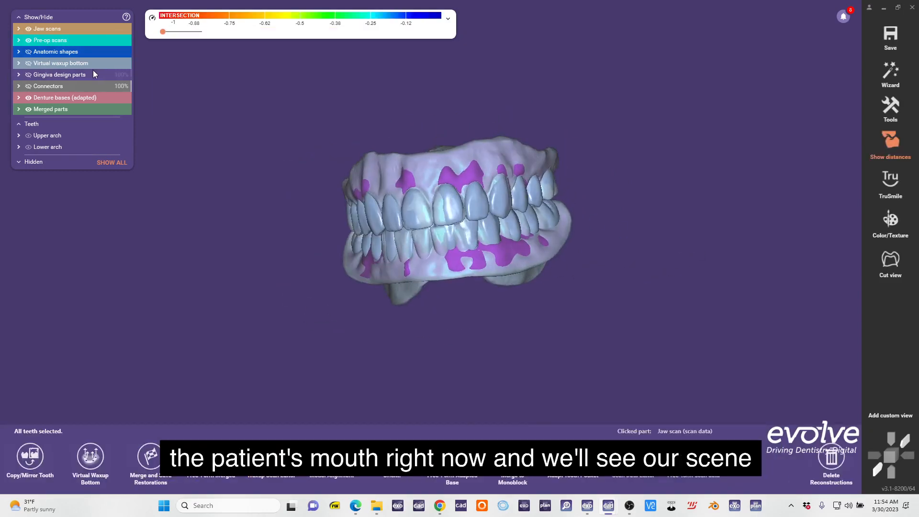
pyautogui.click(29, 43)
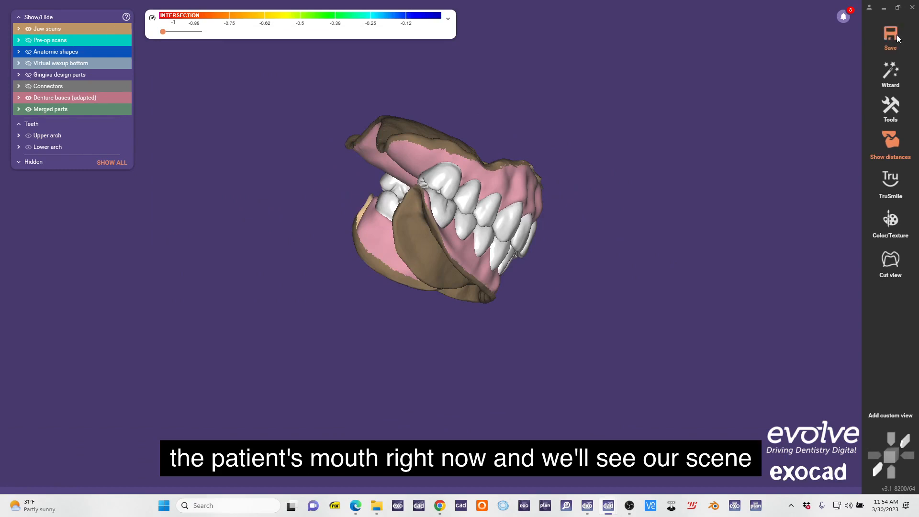
# Save the scene of the finished upper and lower denture design.
pyautogui.click(890, 35)
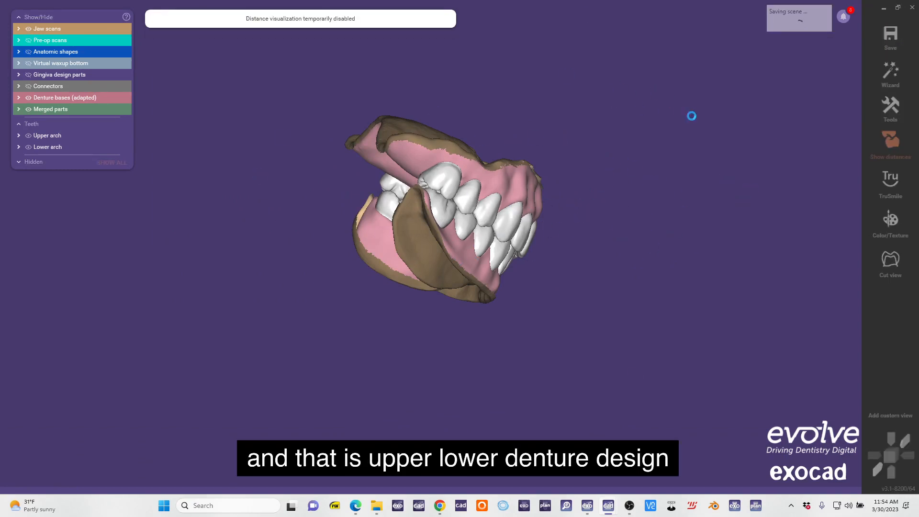
pyautogui.moveTo(582, 170); pyautogui.dragTo(433, 180, button='right')
pyautogui.click(65, 43)
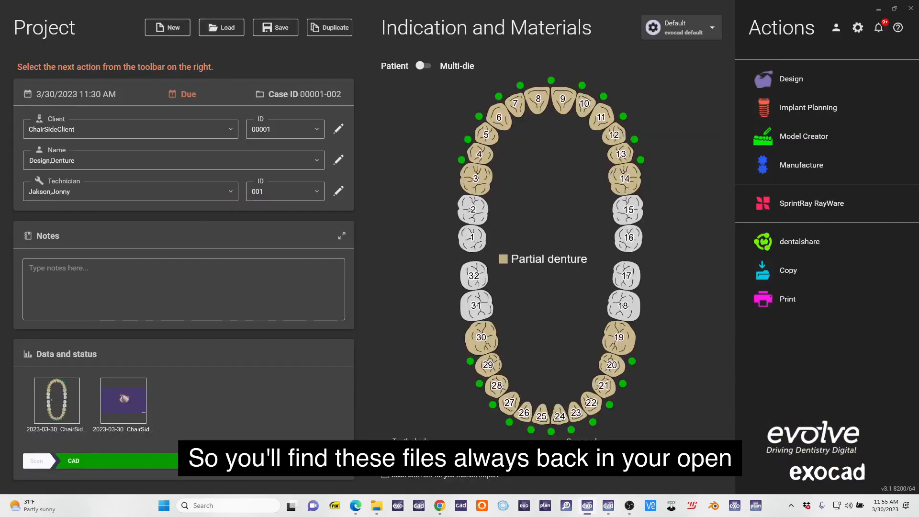
# Open the case's project folder in File Explorer, show its files in a detailed list sorted by date and widen the name column.
pyautogui.click(376, 505)
pyautogui.click(511, 280)
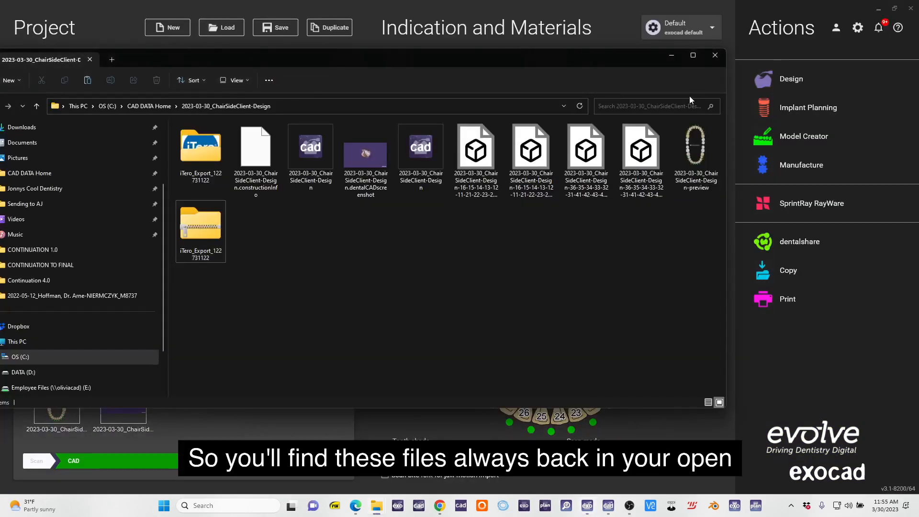
pyautogui.click(708, 402)
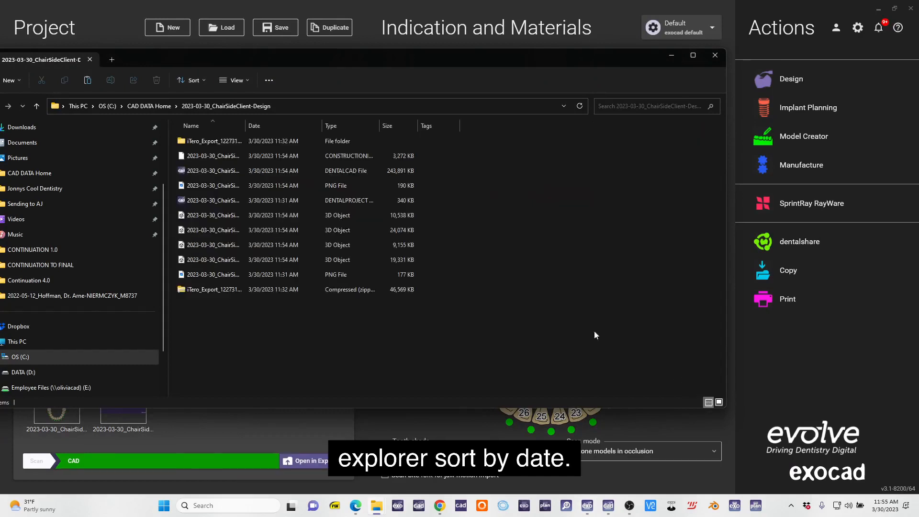
pyautogui.click(272, 127)
pyautogui.doubleClick(245, 126)
# Select both bridge_slm_cad files, both prostheticbase_cad files, the dentalCAD scene, the dentalProject file and the constructionInfo file.
pyautogui.click(436, 203)
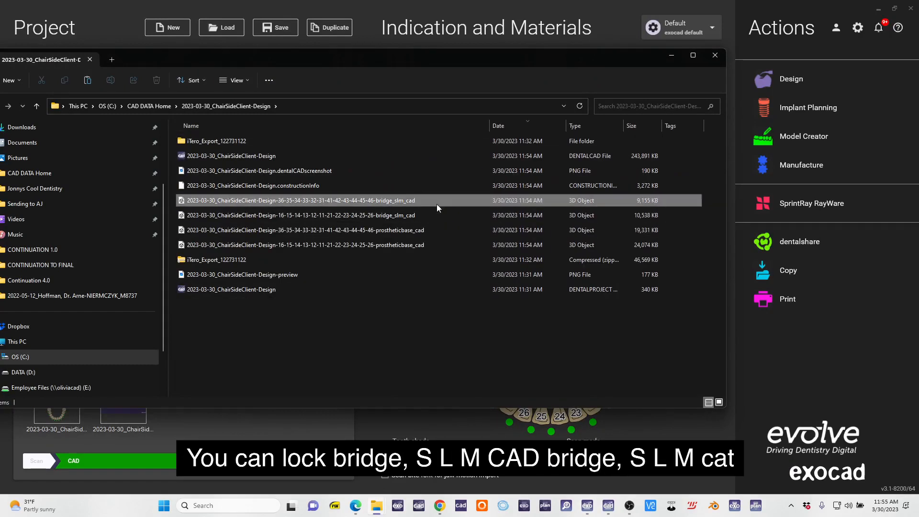
pyautogui.keyDown('ctrl'); pyautogui.click(426, 214); pyautogui.keyUp('ctrl')
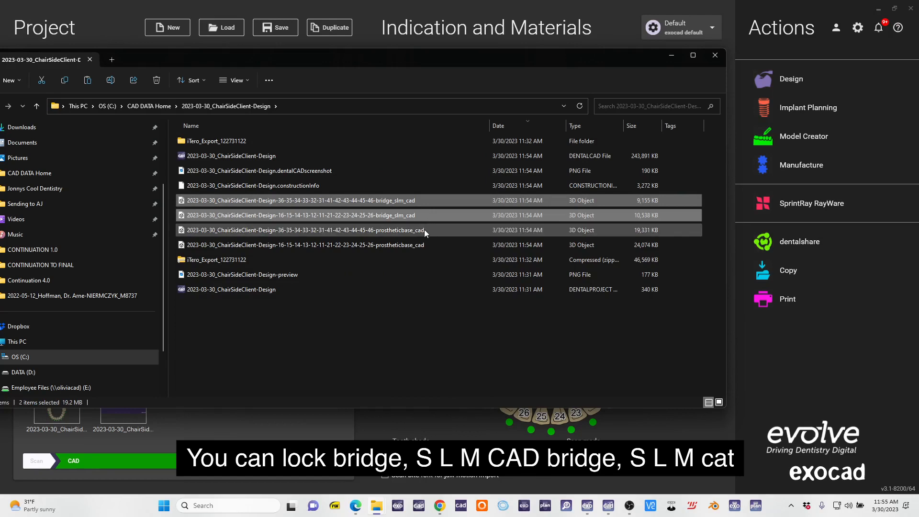
pyautogui.keyDown('ctrl'); pyautogui.click(423, 229); pyautogui.keyUp('ctrl')
pyautogui.keyDown('ctrl'); pyautogui.click(421, 245); pyautogui.keyUp('ctrl')
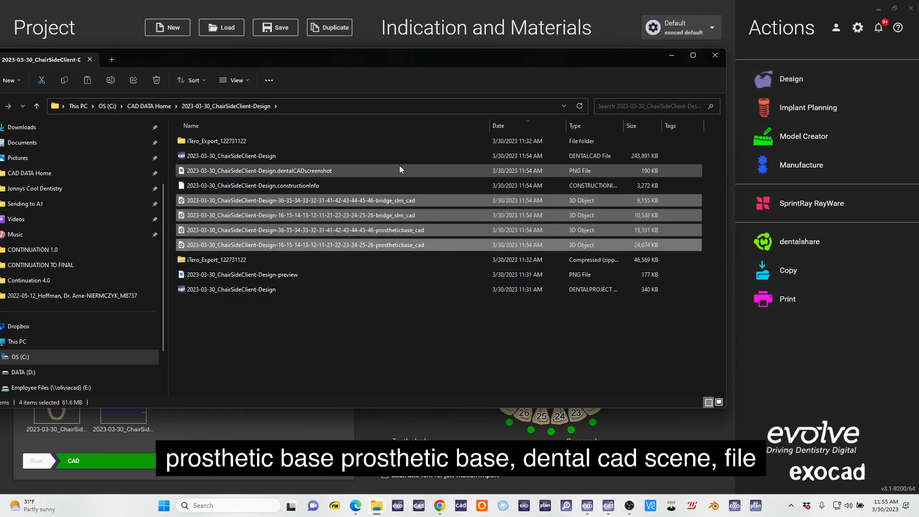
pyautogui.keyDown('ctrl'); pyautogui.click(314, 158); pyautogui.keyUp('ctrl')
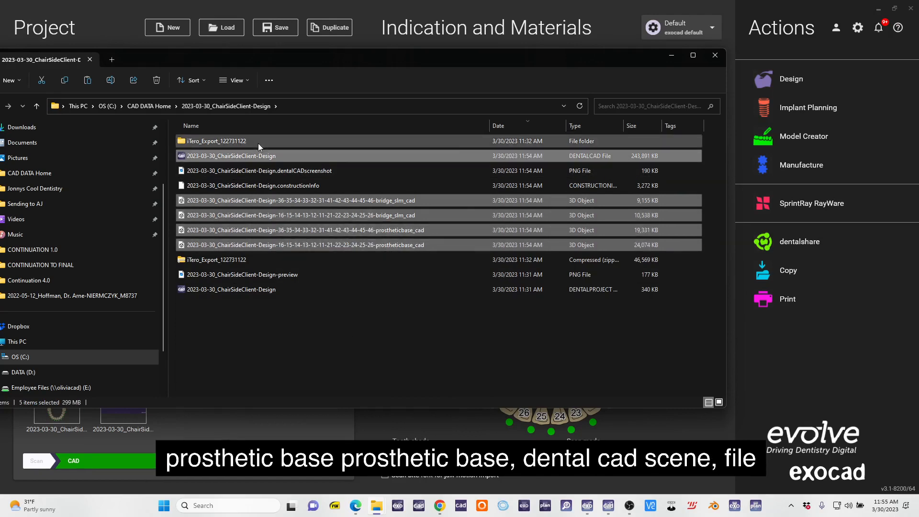
pyautogui.keyDown('ctrl'); pyautogui.click(438, 289); pyautogui.keyUp('ctrl')
pyautogui.keyDown('ctrl'); pyautogui.click(333, 189); pyautogui.keyUp('ctrl')
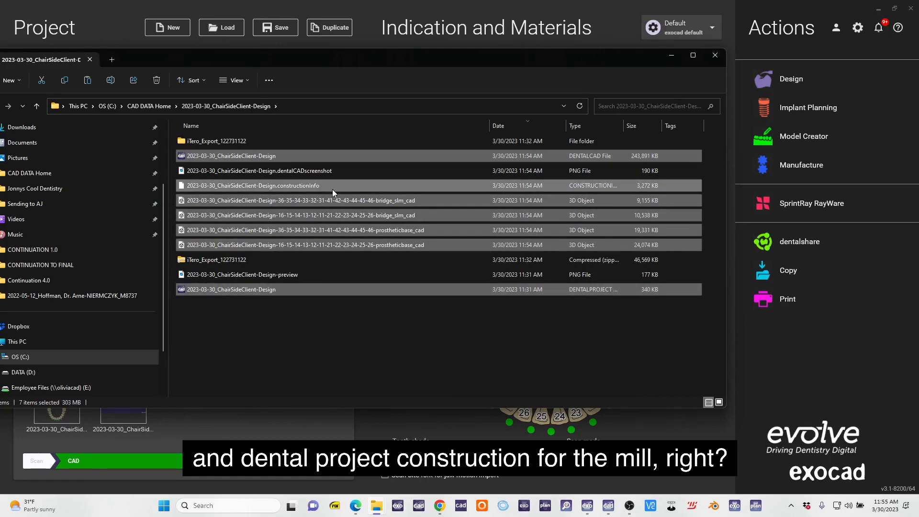
pyautogui.moveTo(609, 510)
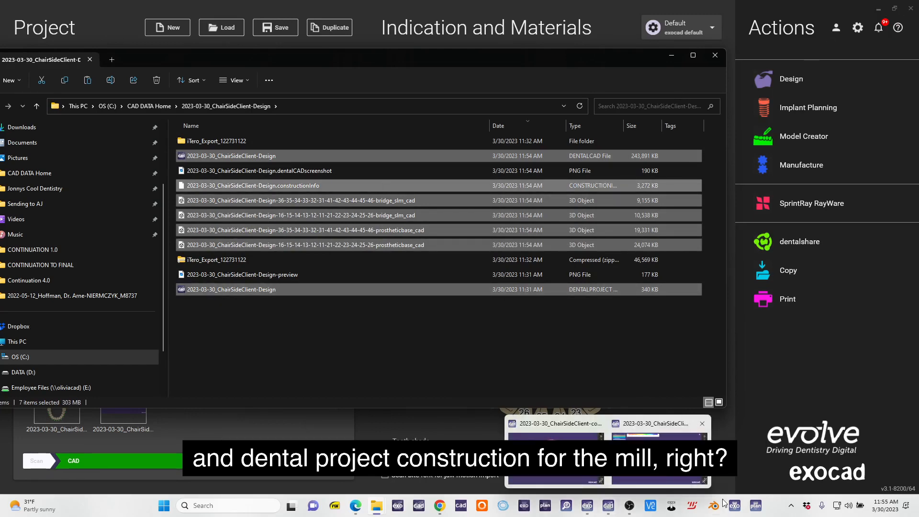
pyautogui.click(630, 506)
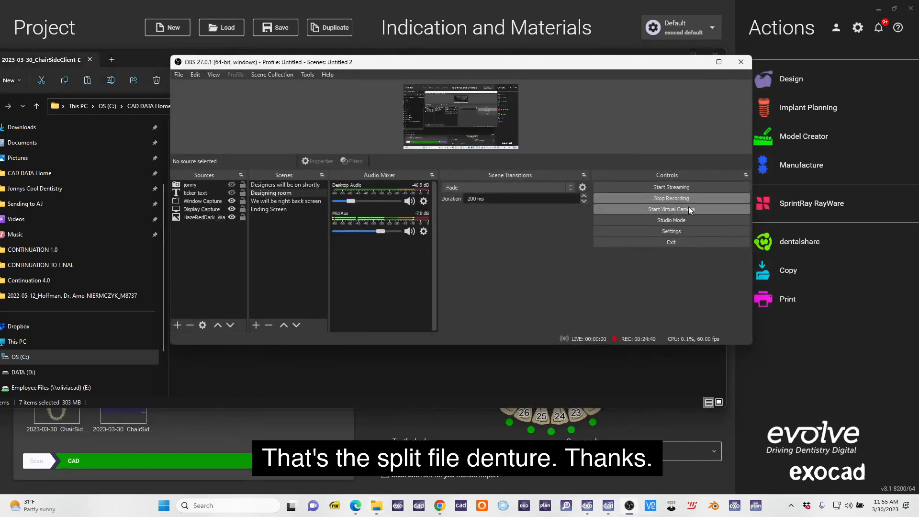
pyautogui.moveTo(583, 63); pyautogui.dragTo(548, 78)
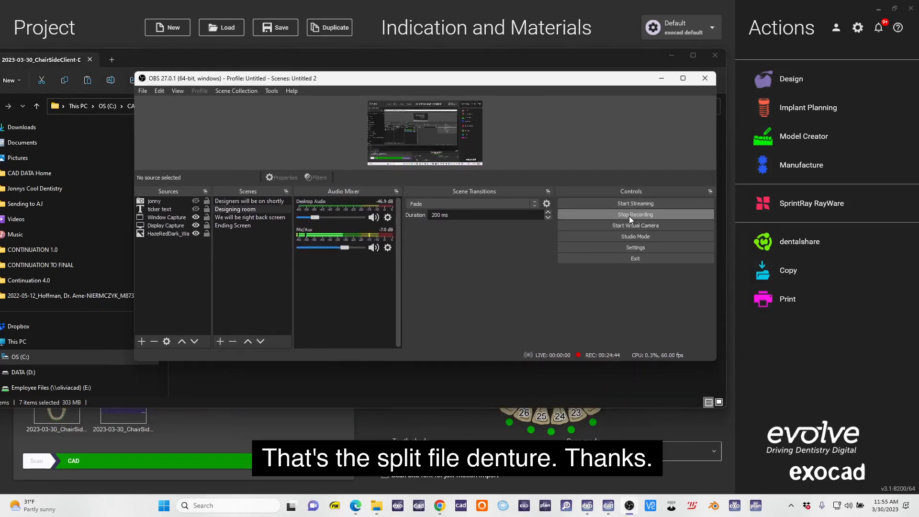
pyautogui.click(629, 217)
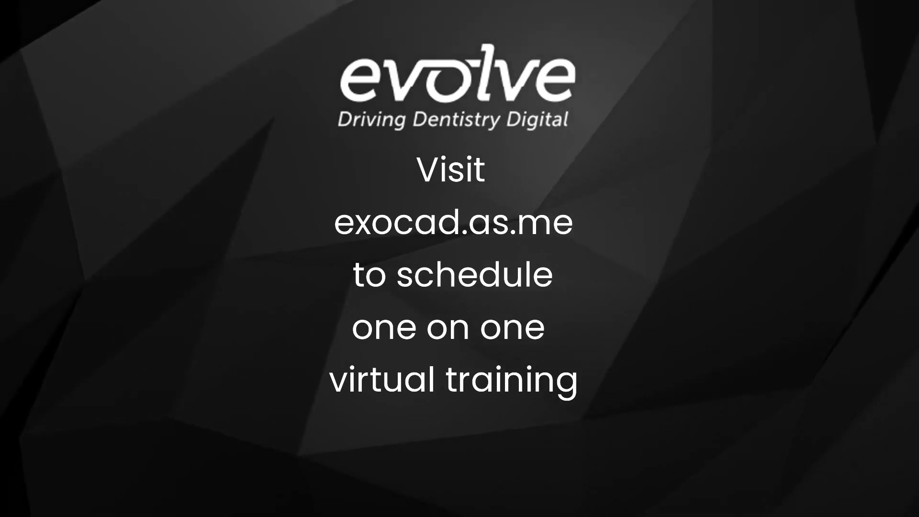